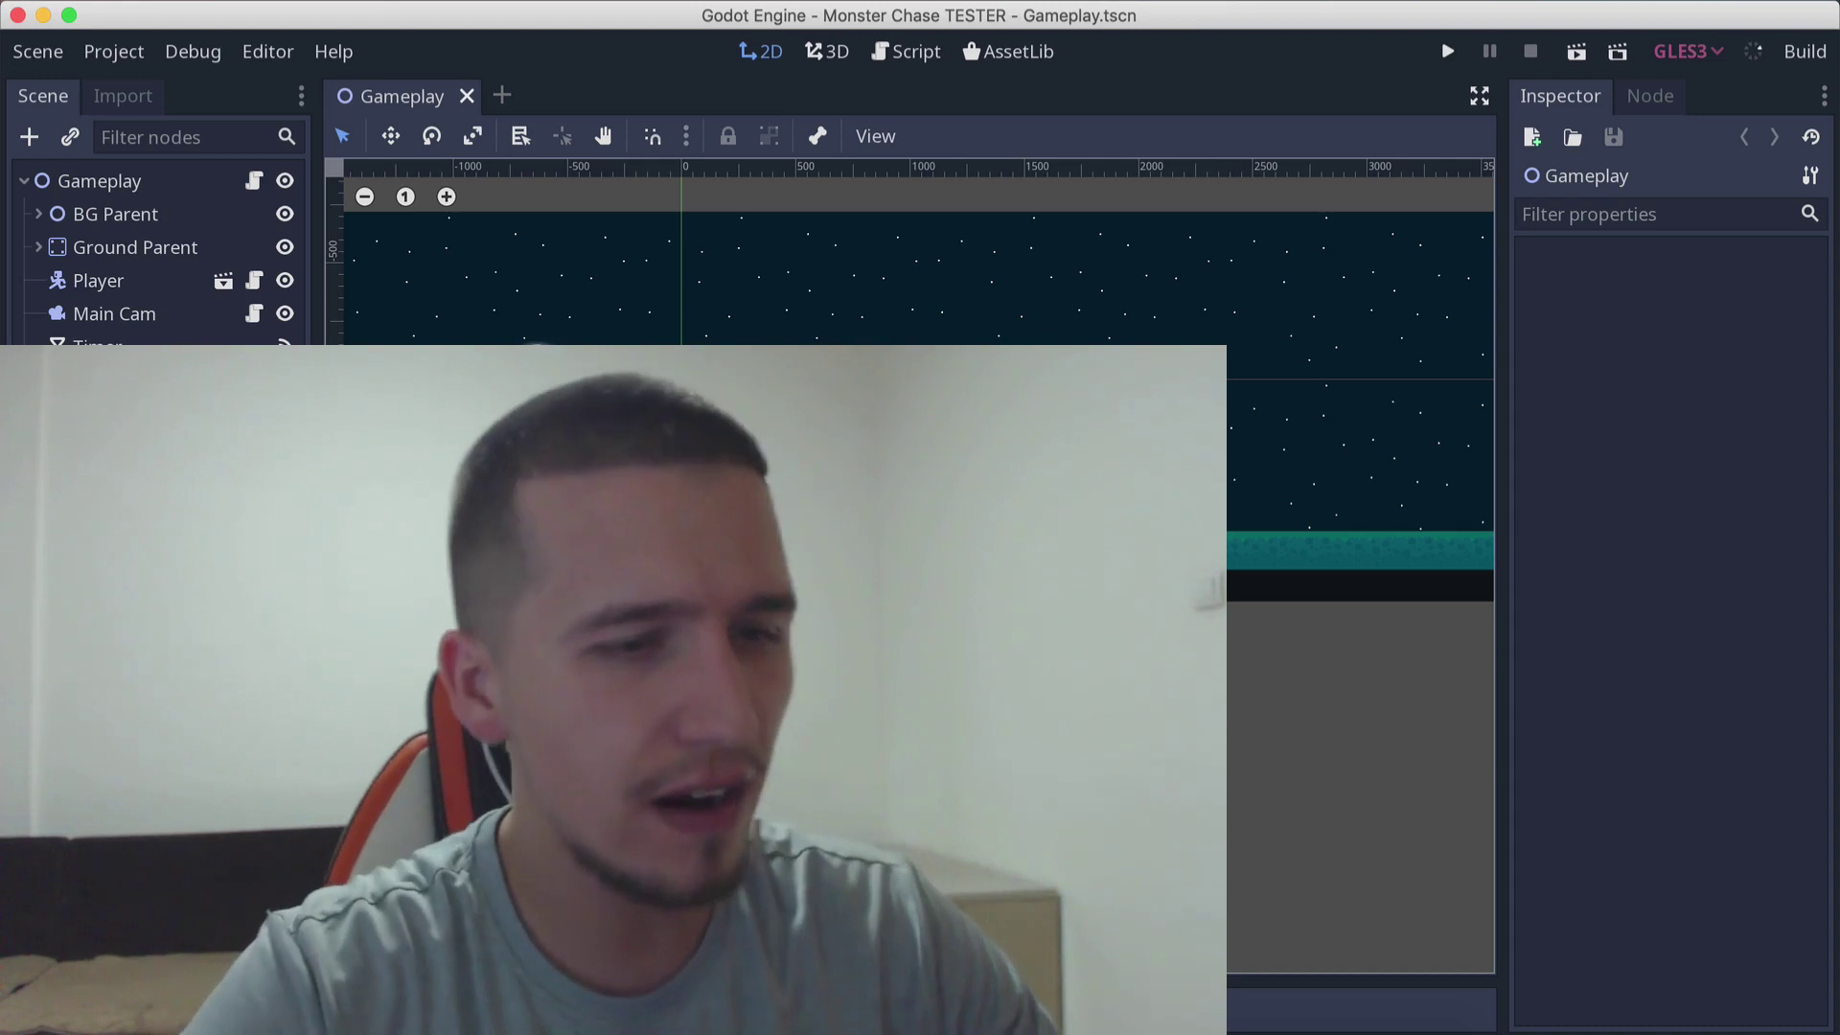
Build and run the Monster Chase TESTER game with F5
key(F5)
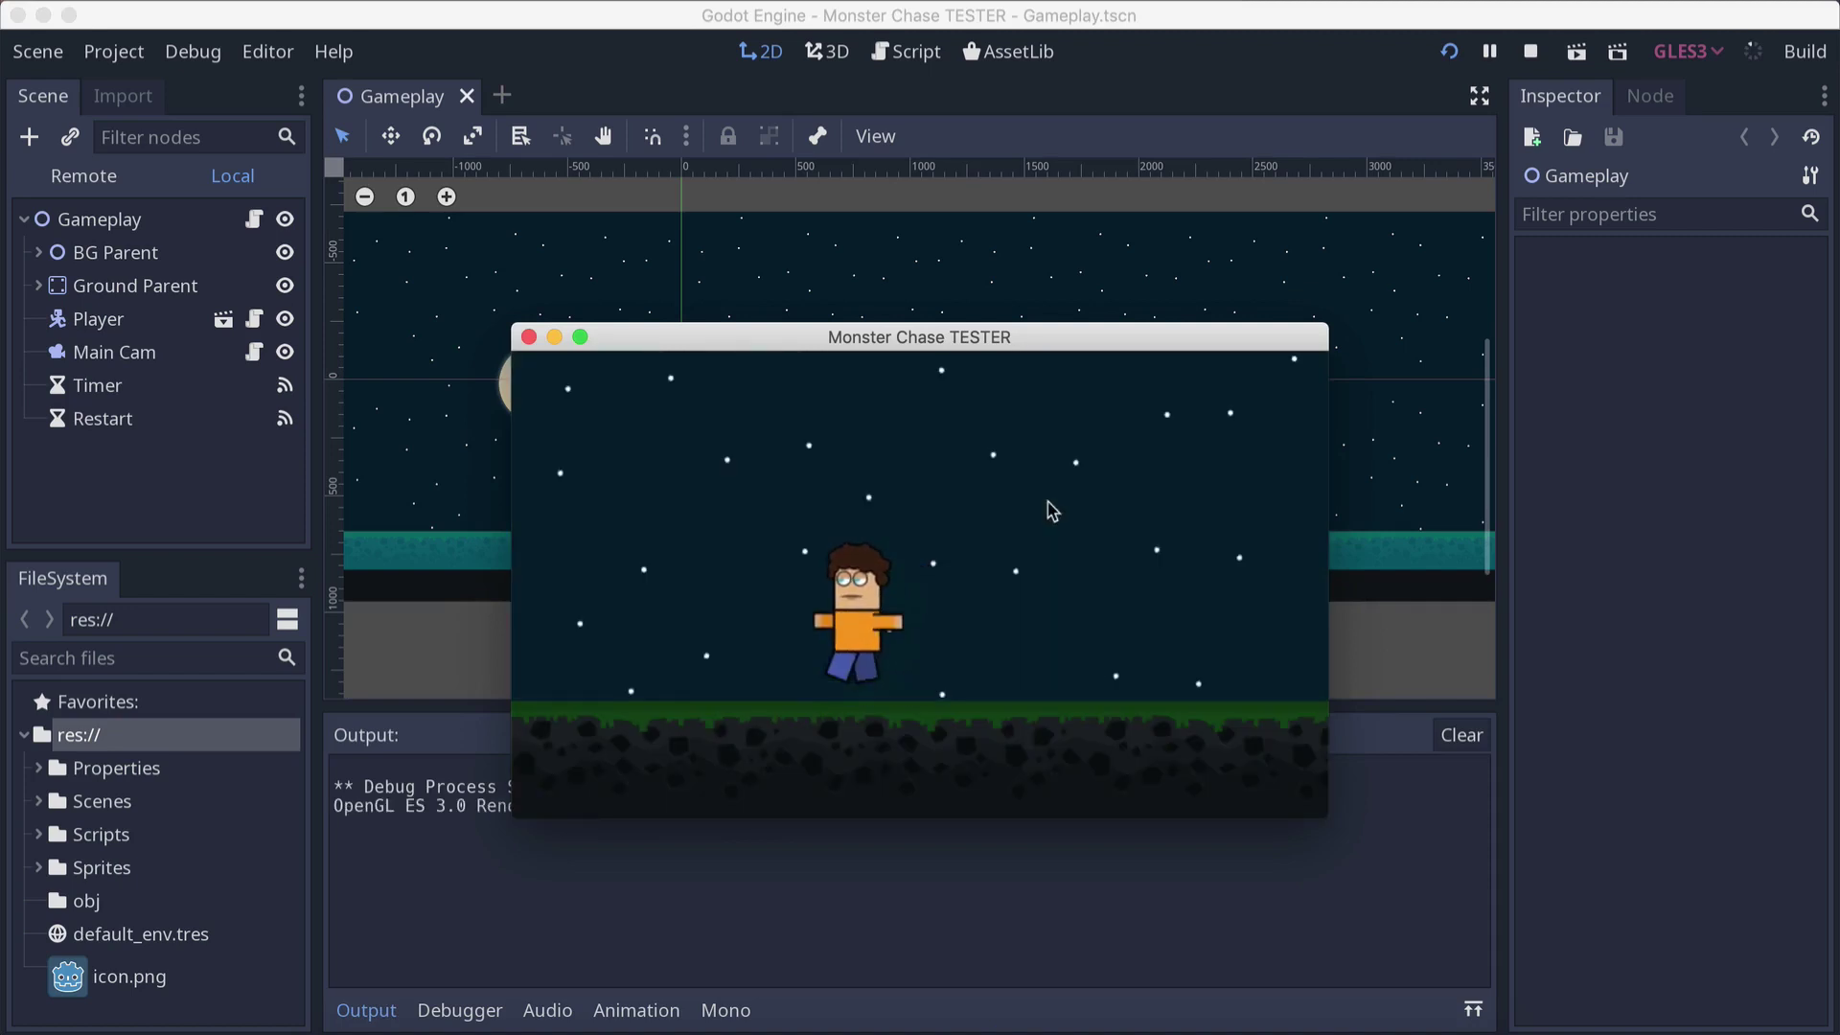
Walk the player left and right and jump past the approaching ghost
key(Right)
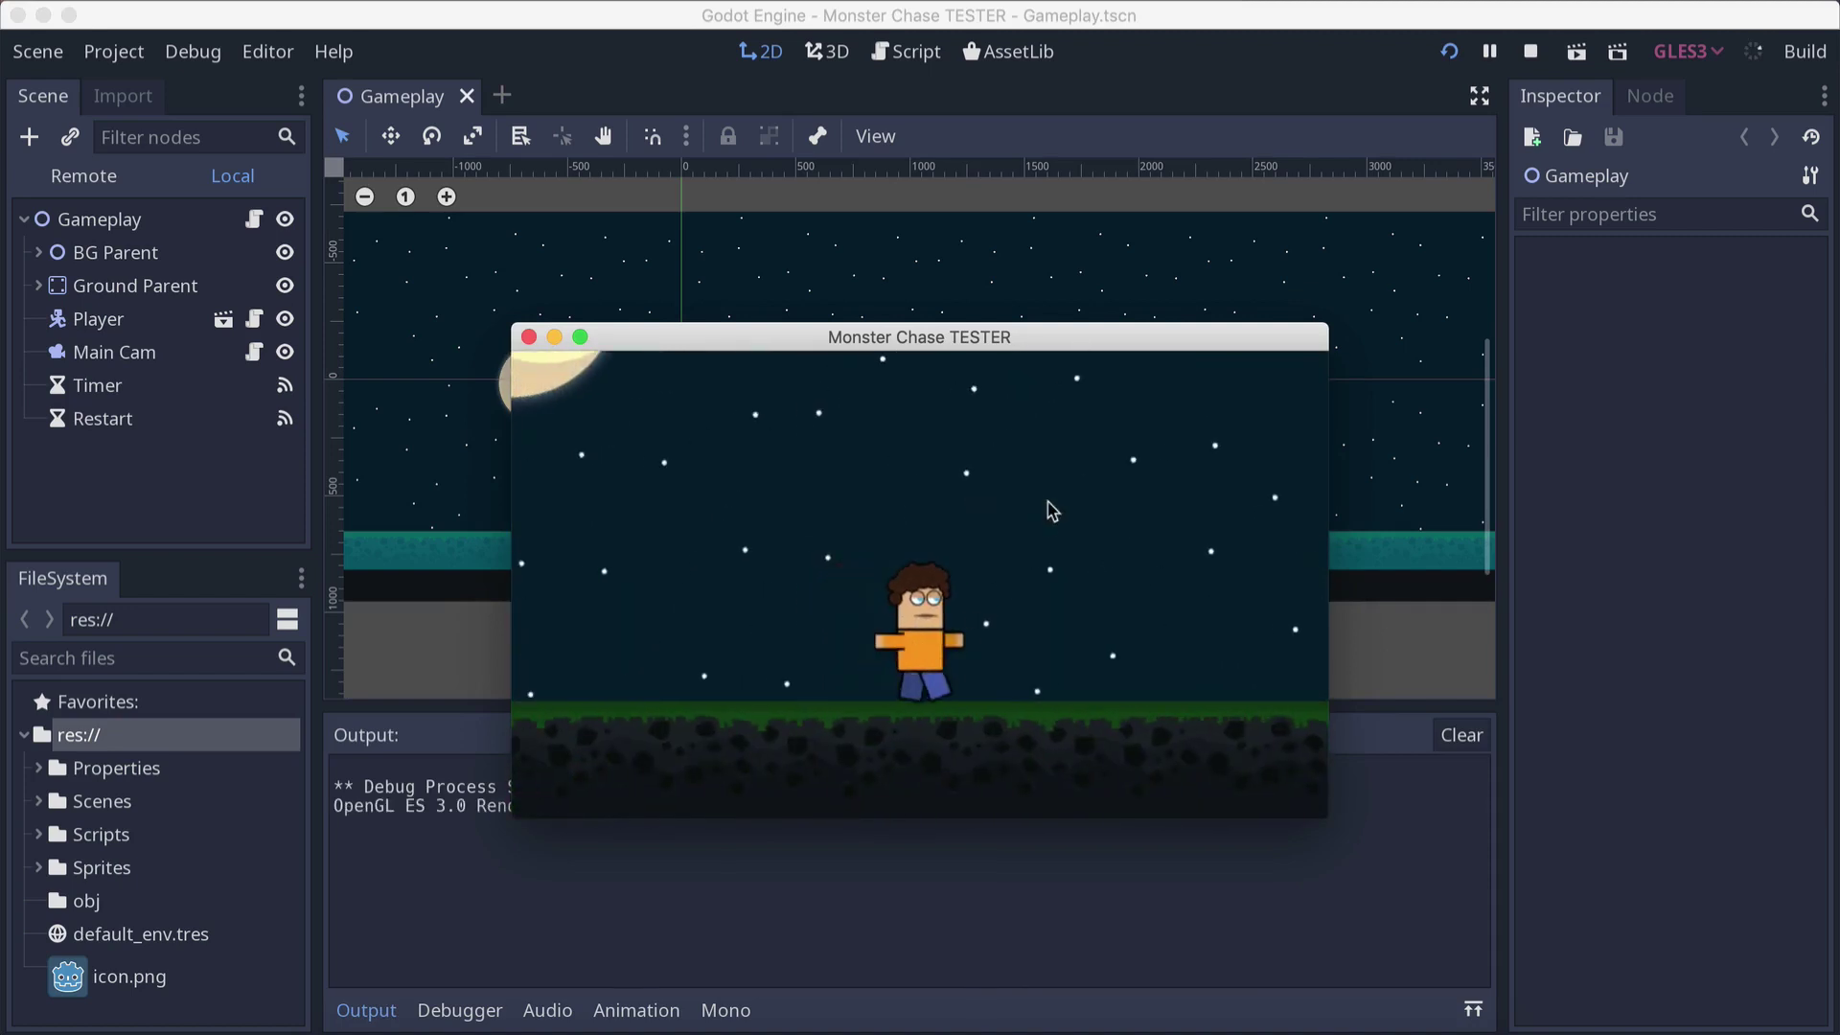
key(Left)
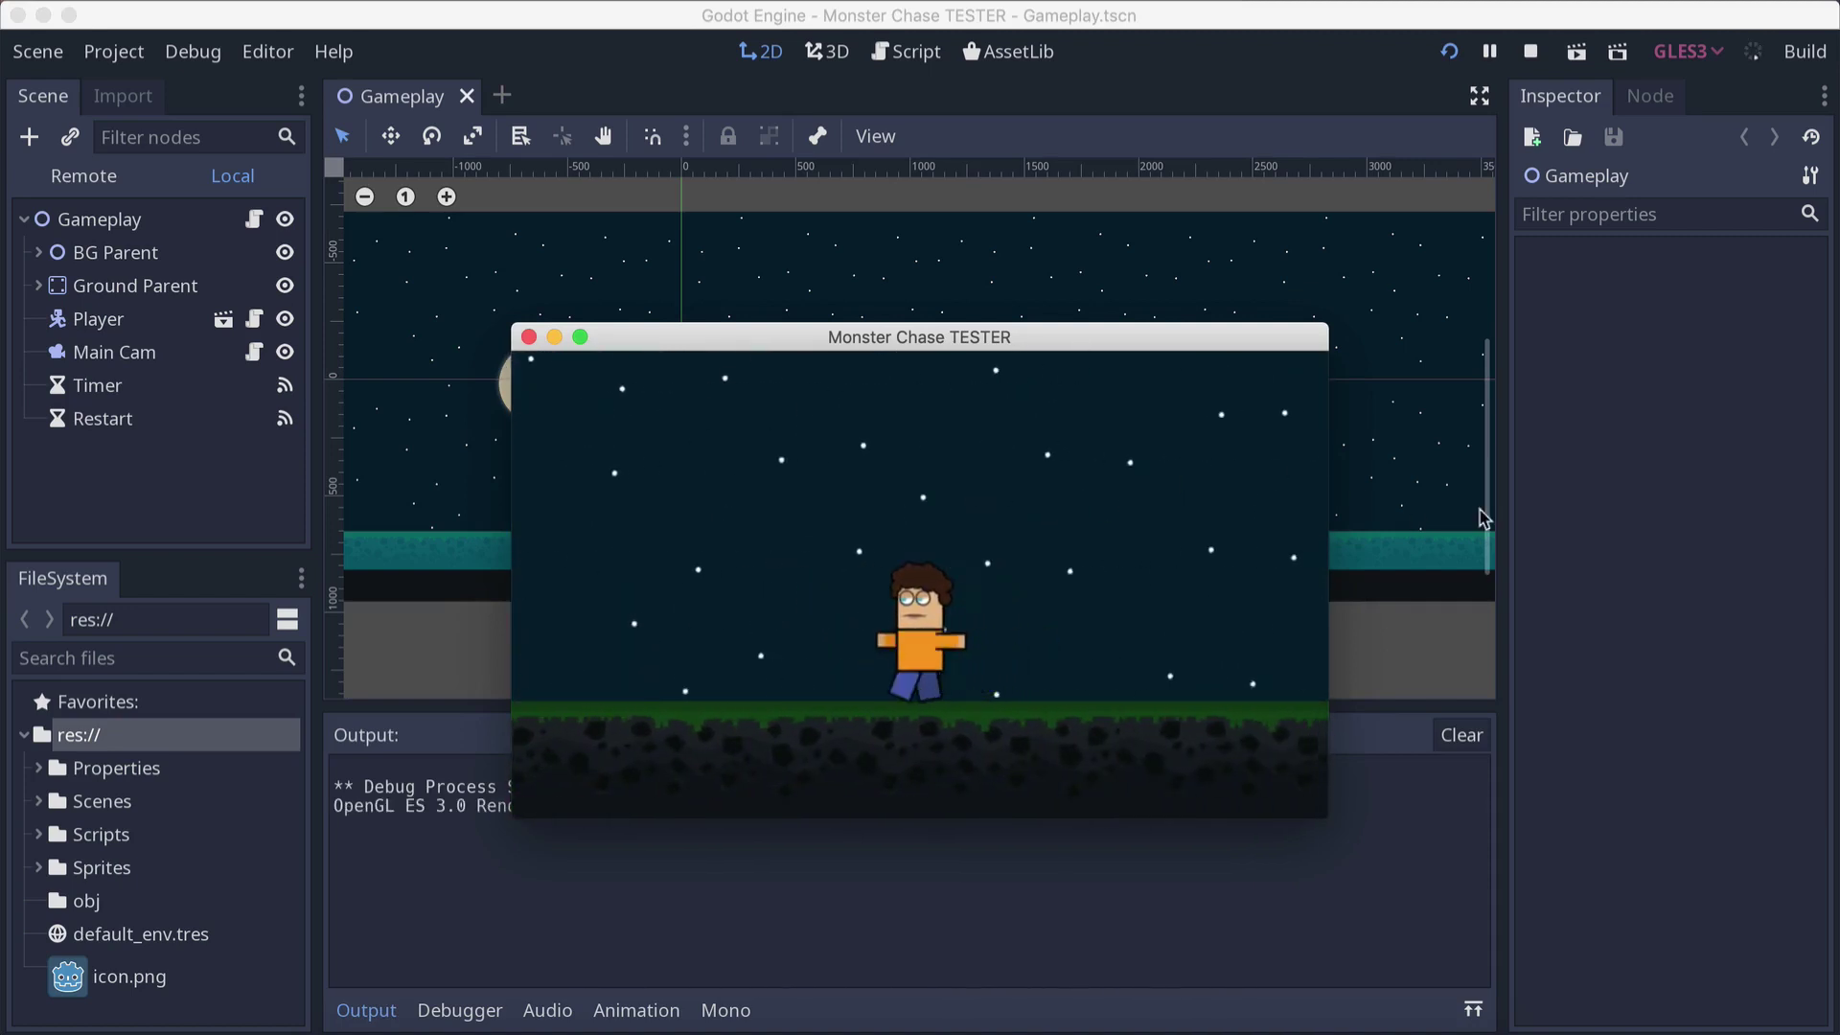
key(Right)
key(Left)
key(space)
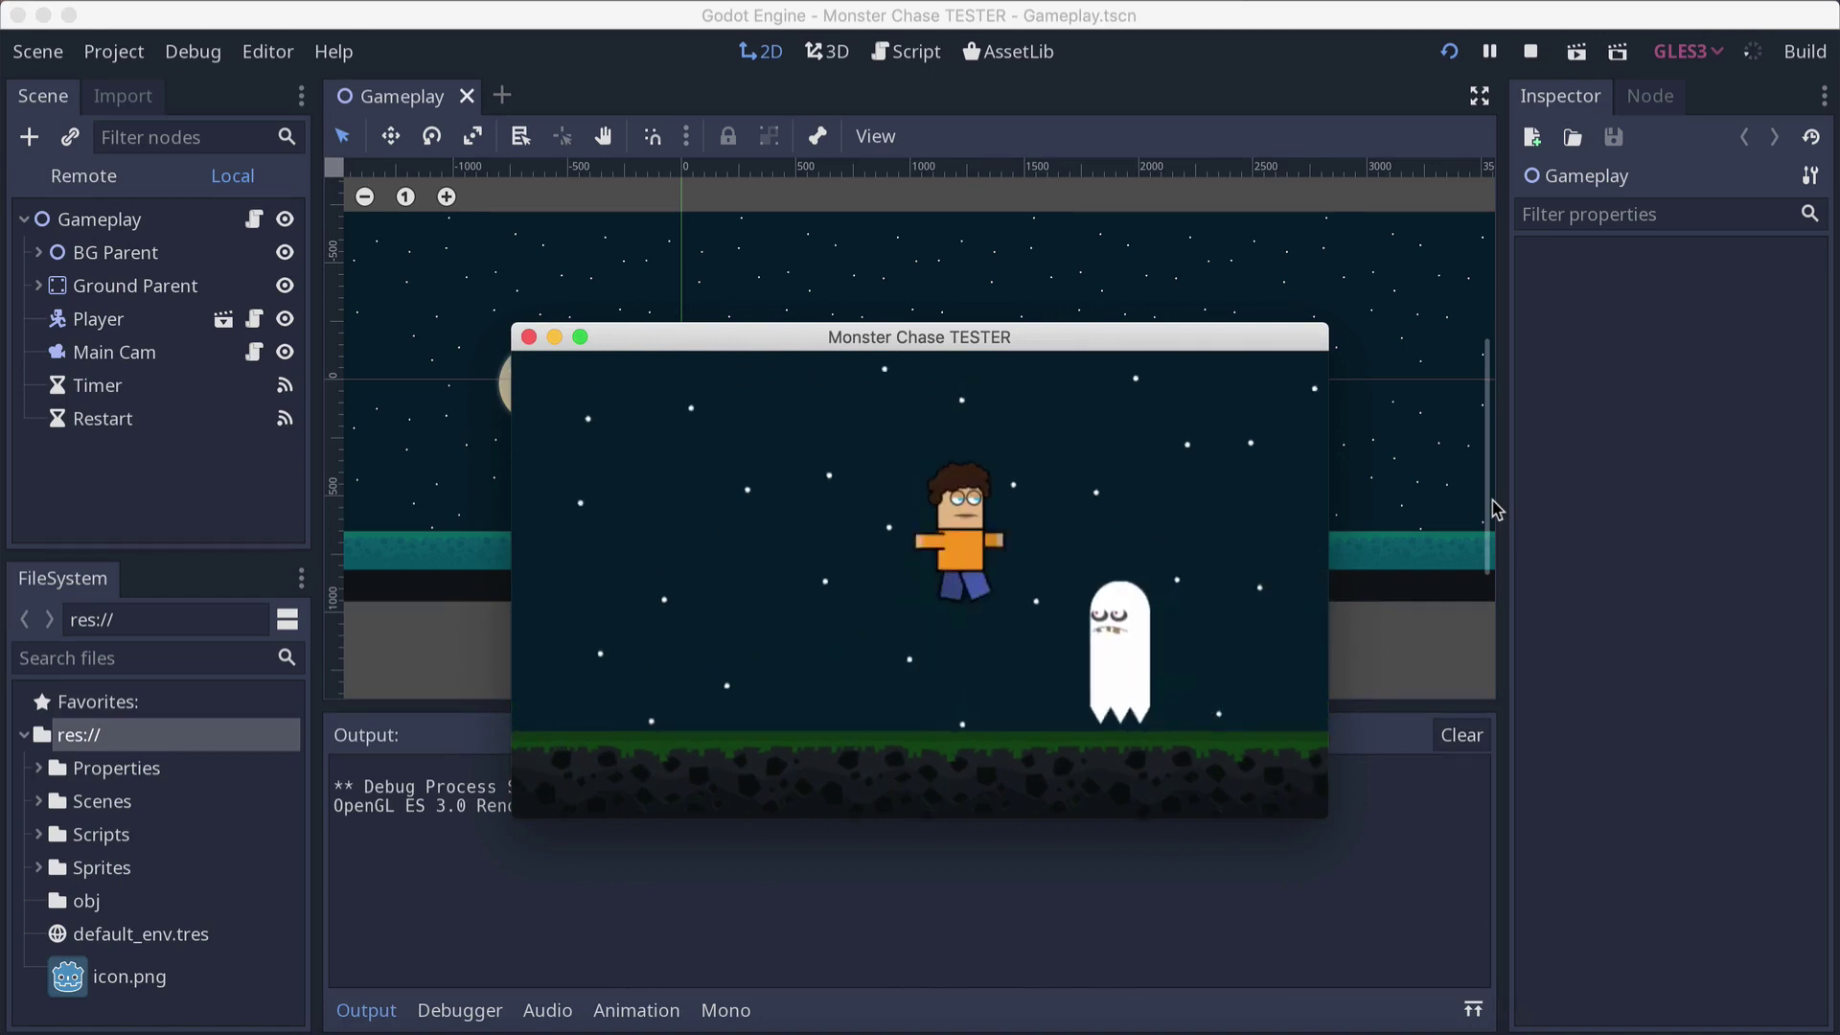
key(space)
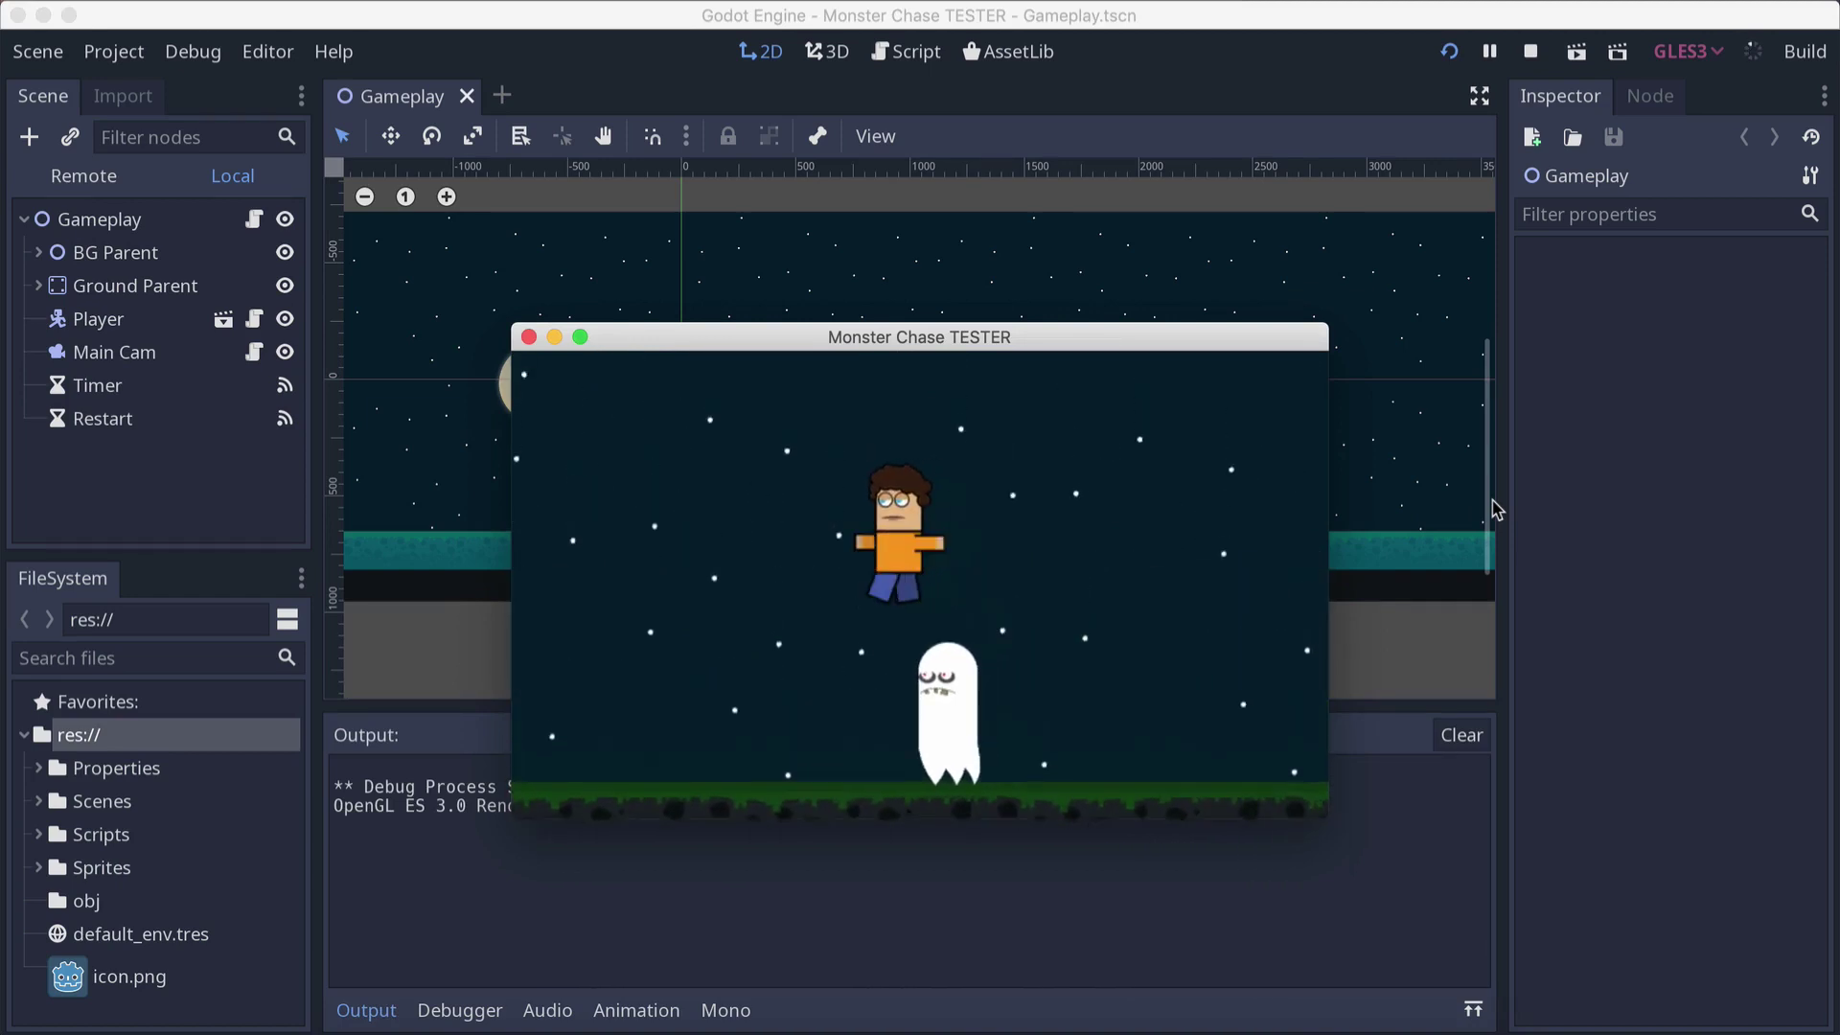
key(Right)
key(space)
Steer the player mid-air beside the ghost and jump over the red zombie
key(Left)
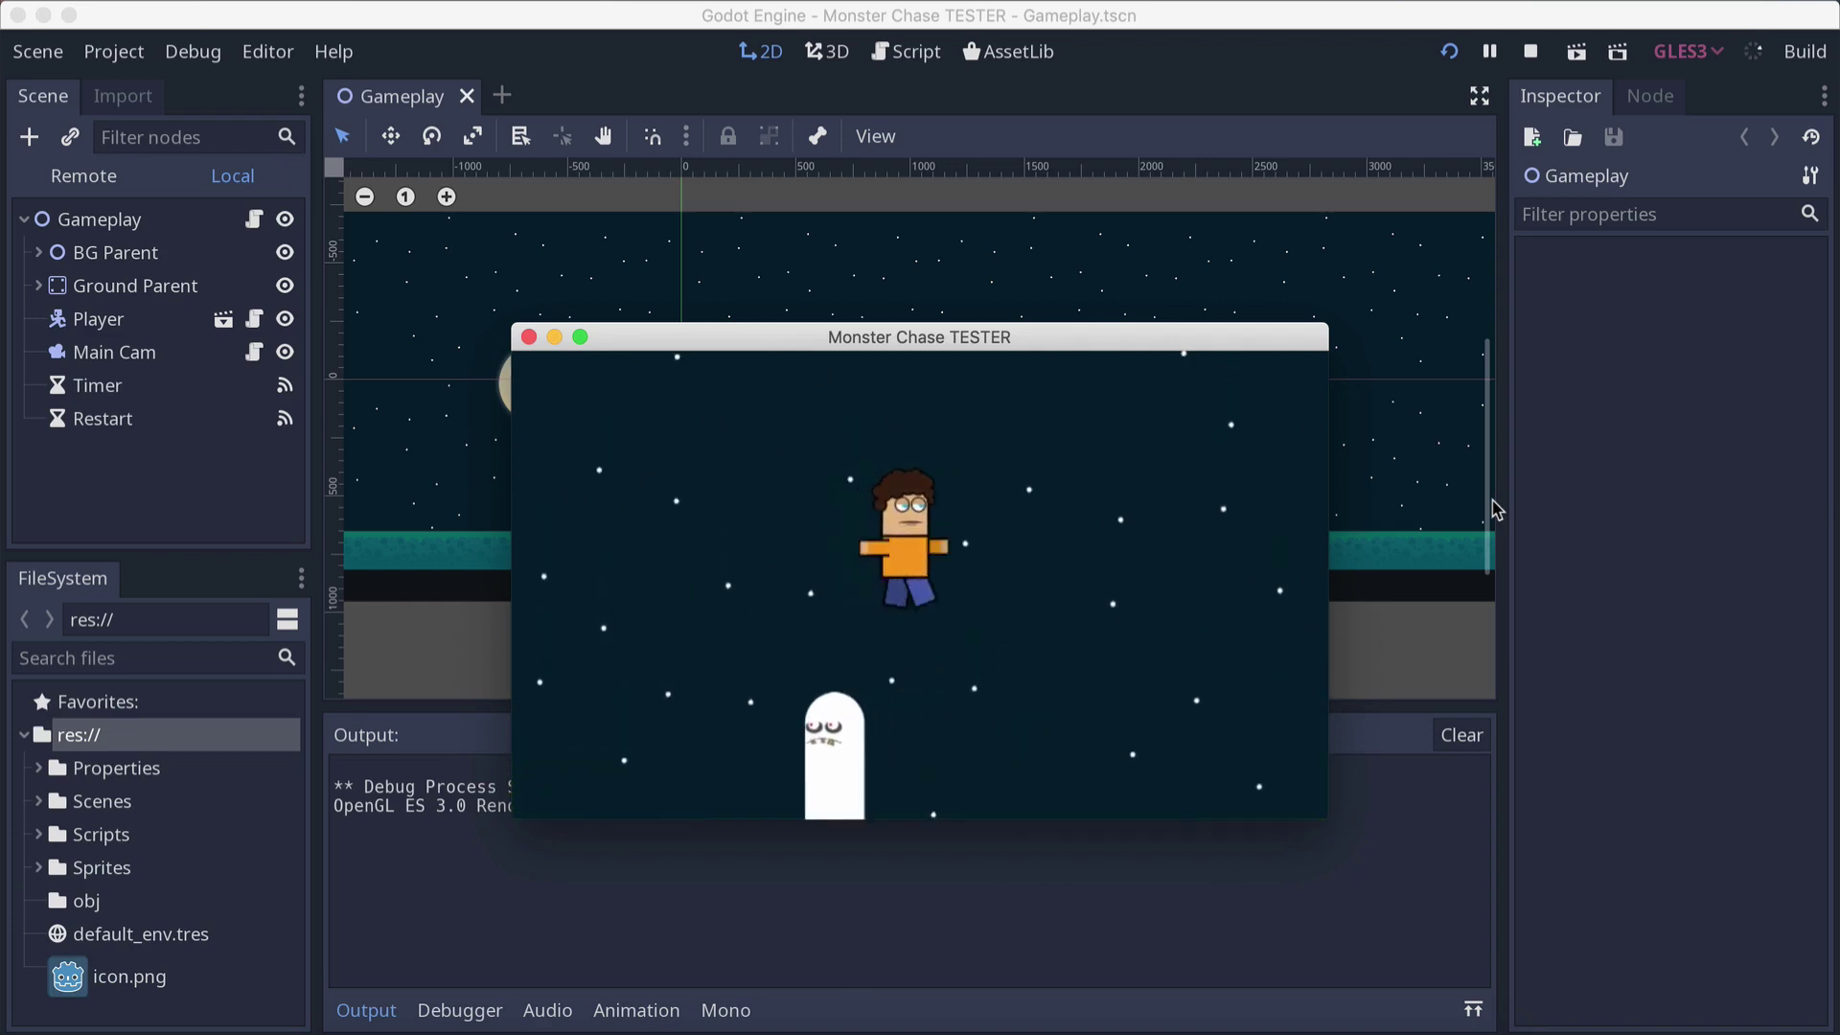
key(Right)
key(space)
key(Left)
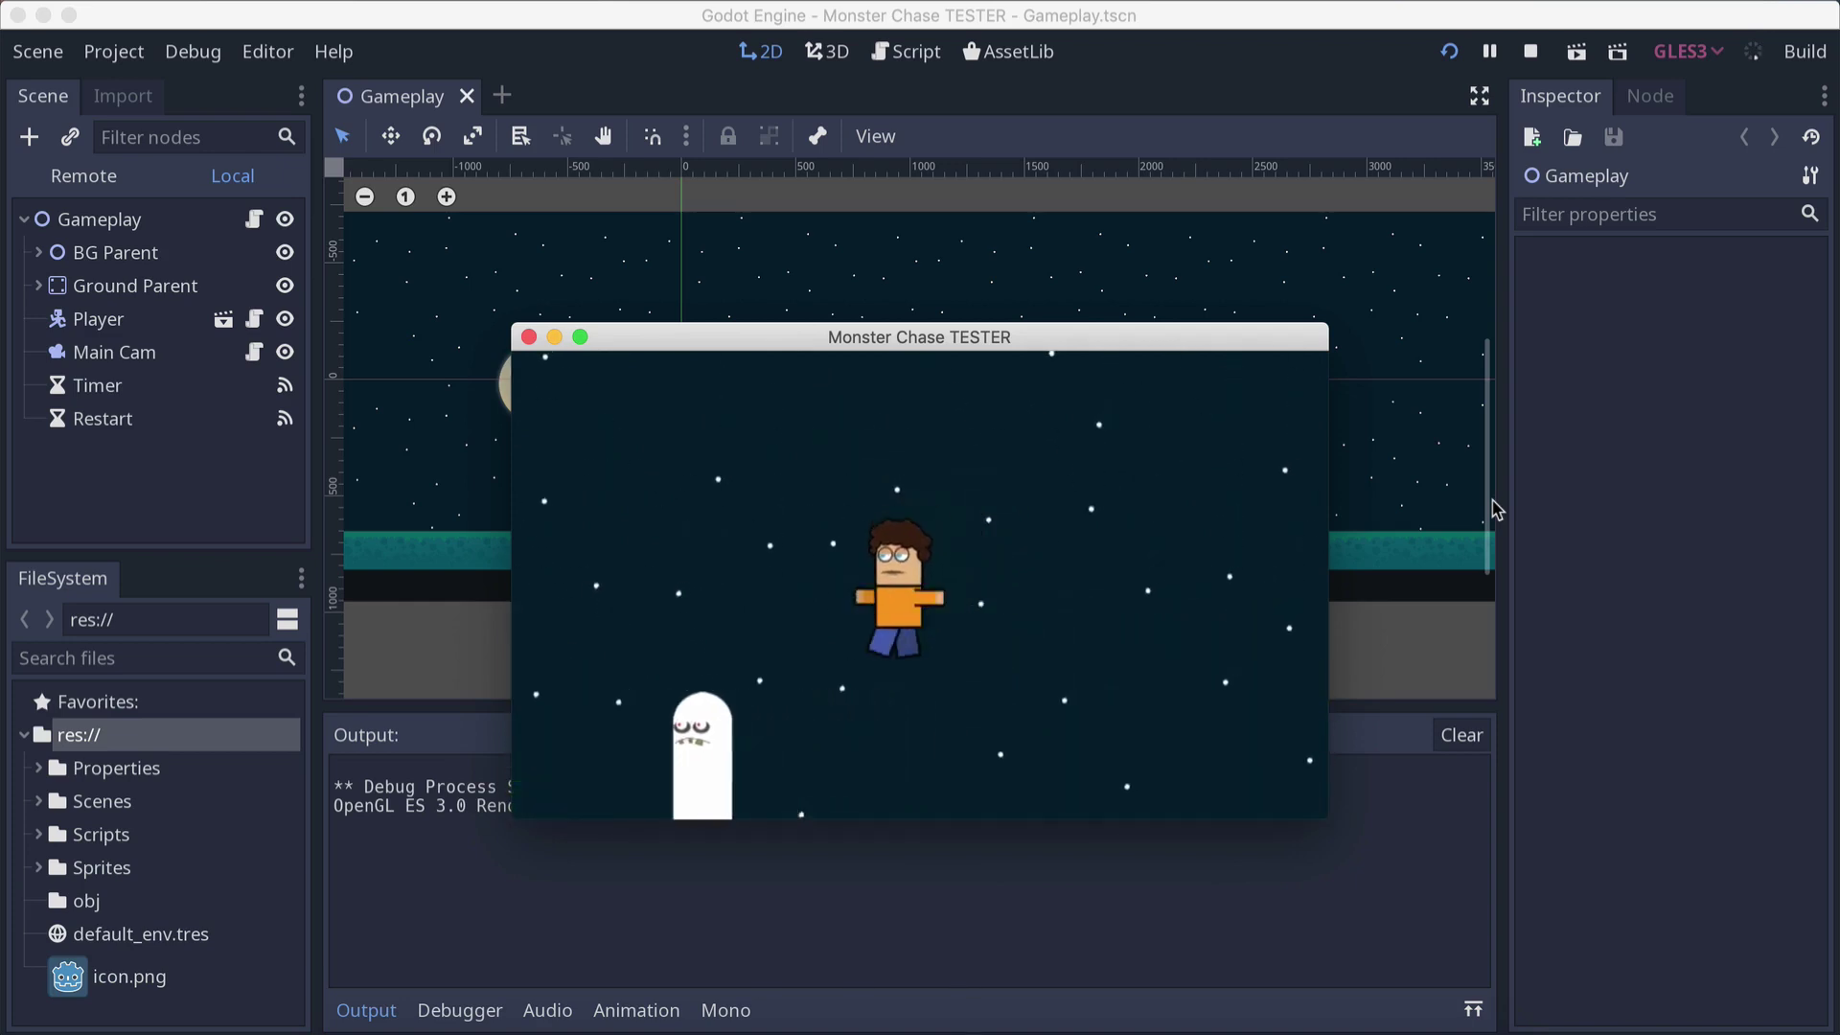
key(Right)
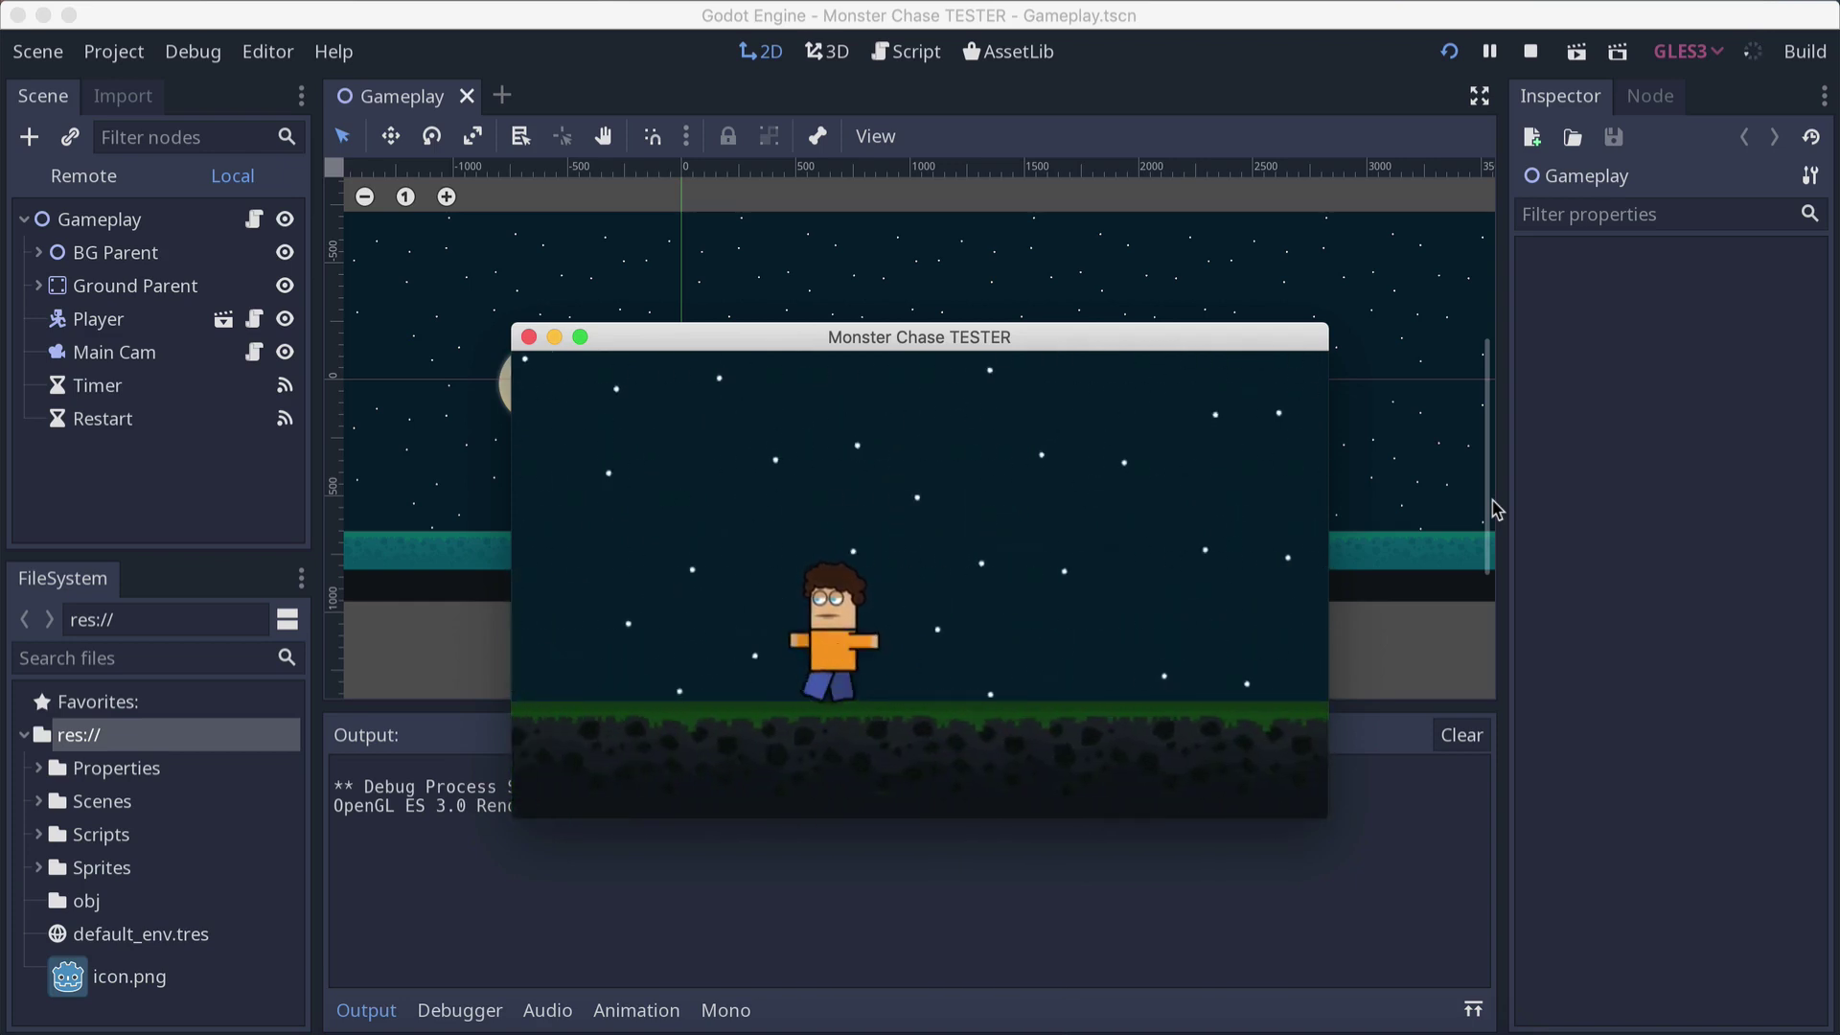
key(space)
key(Left)
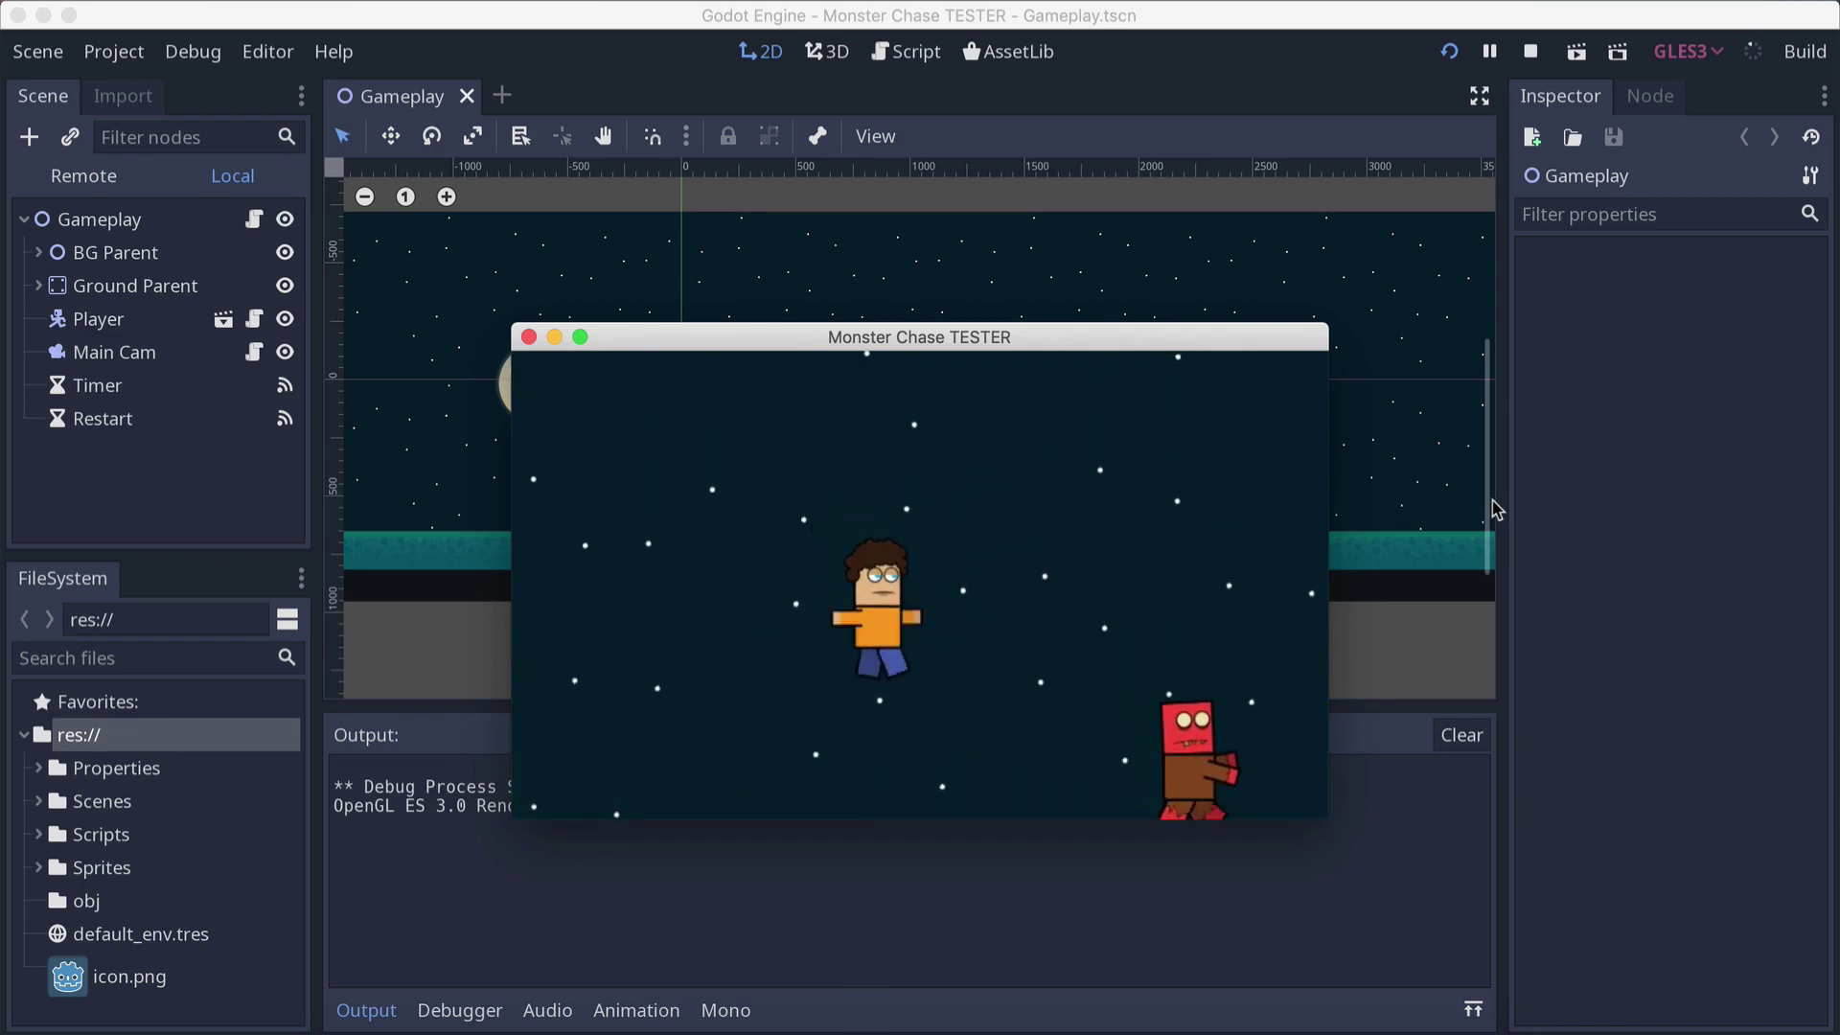
Enlarge the game window, walk right once more, then close the game to stop debugging
drag(1327, 816, 1552, 953)
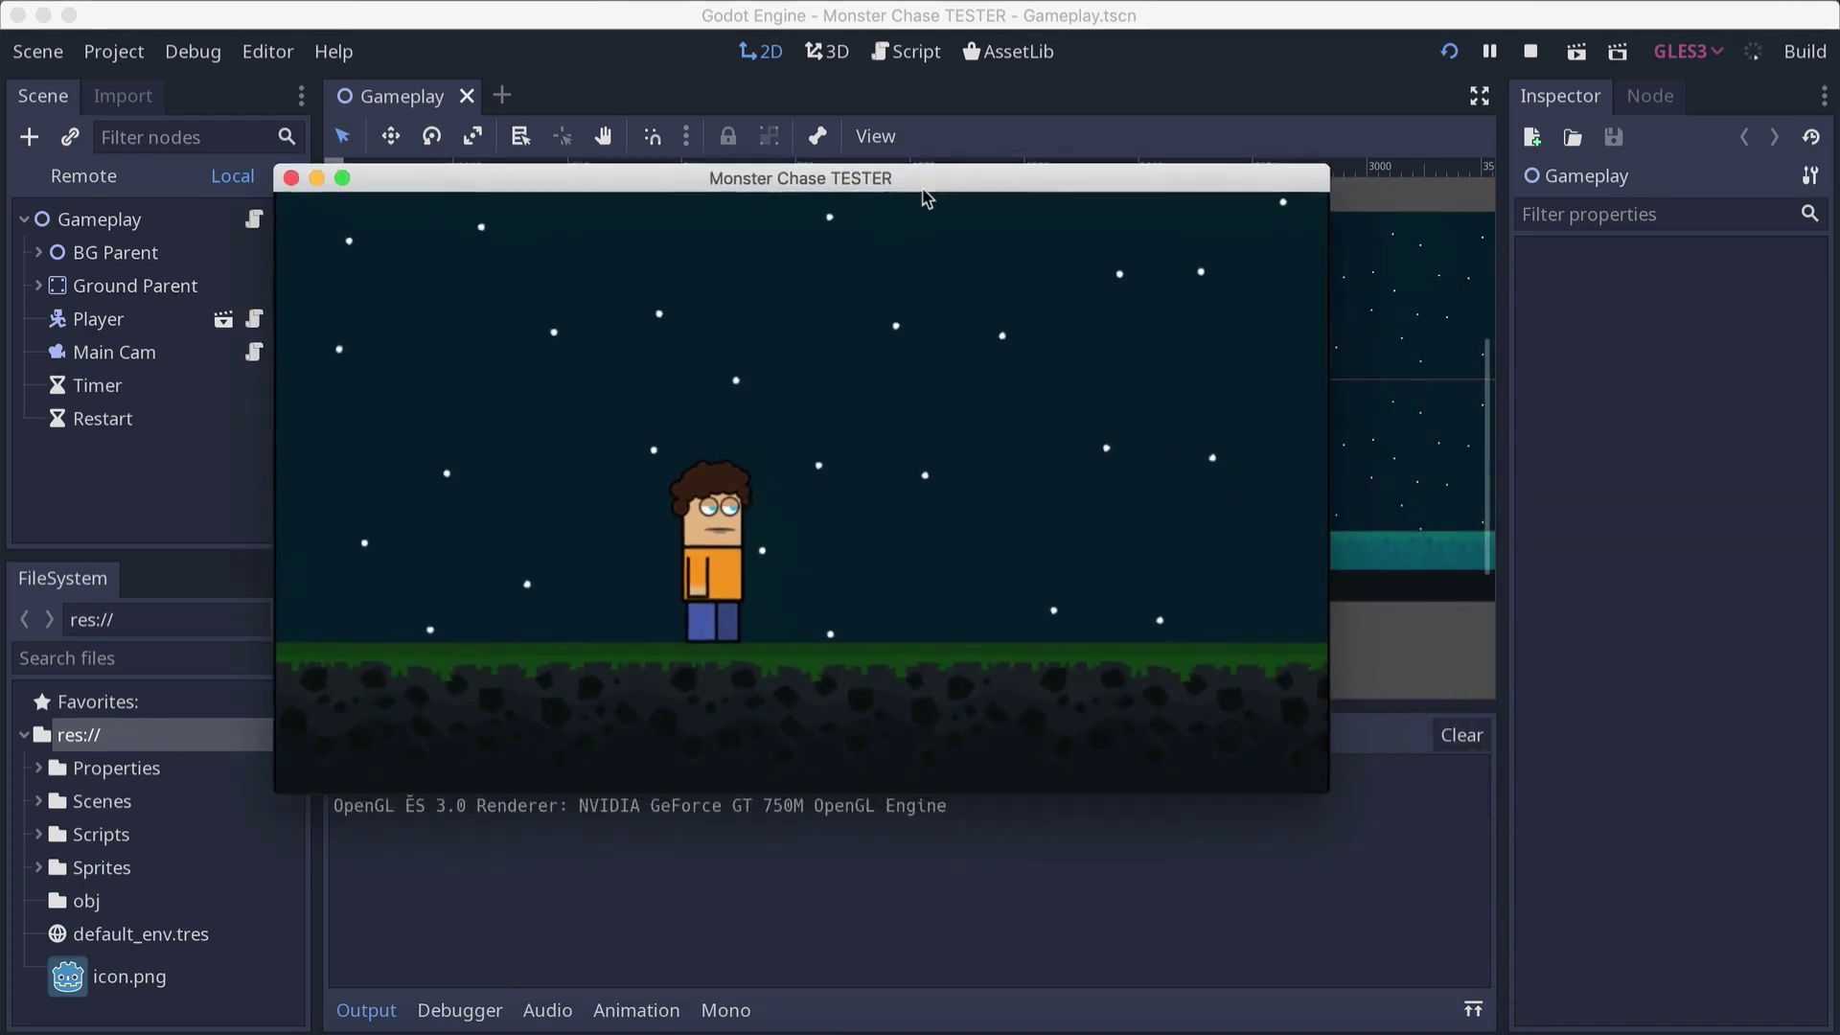
drag(1319, 794, 1450, 861)
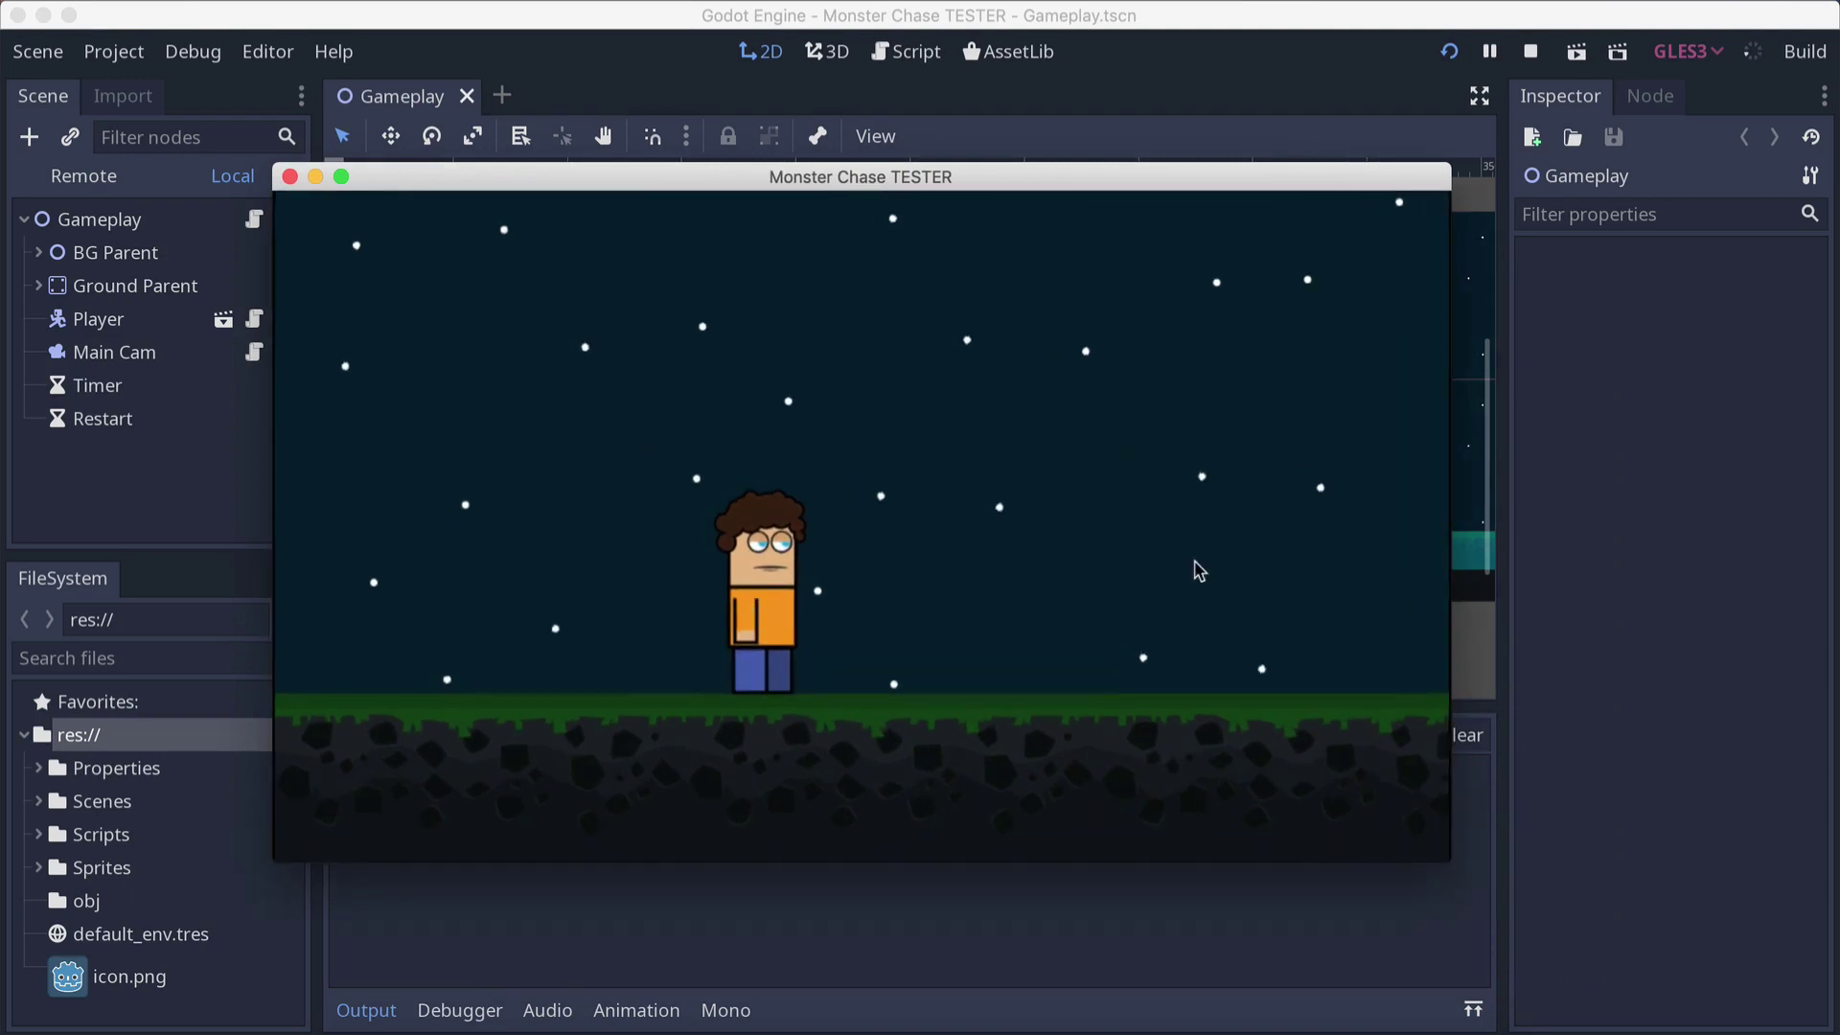
key(Right)
click(289, 178)
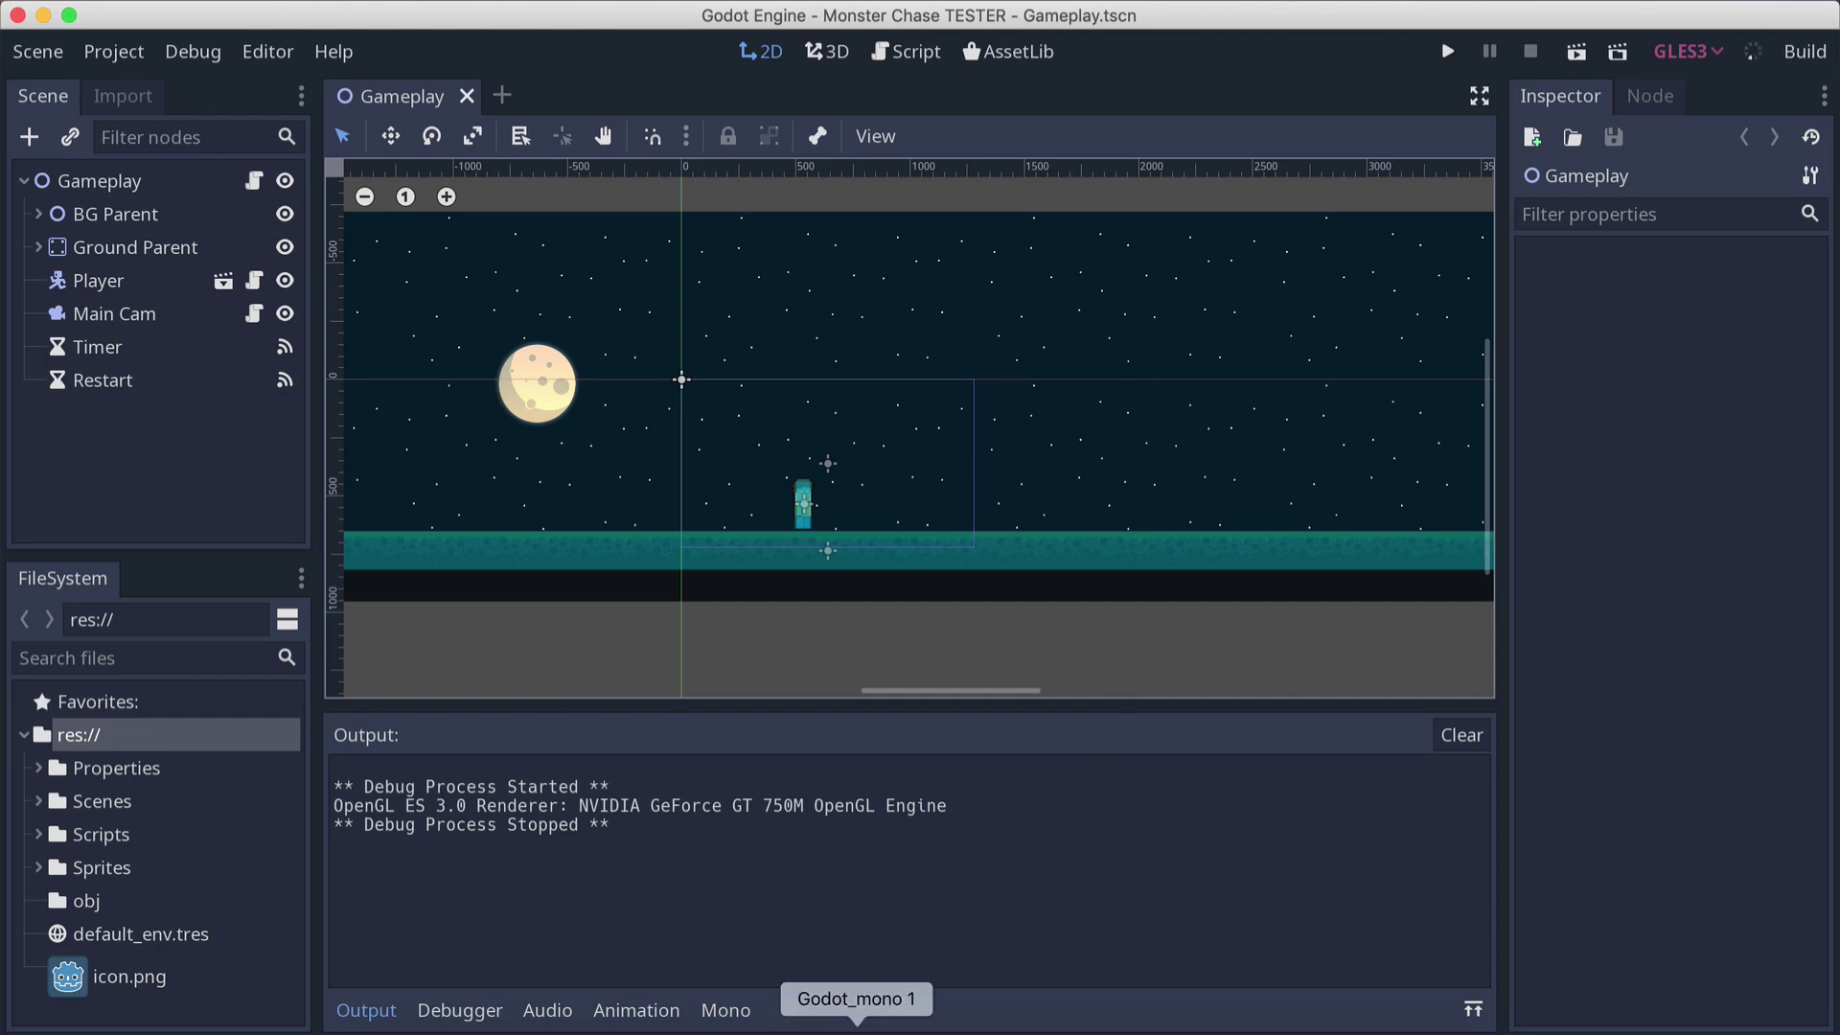
Quit the Monster Chase TESTER editor from the dock and open the Monster Chase Tutorial project
right_click(862, 1023)
click(875, 994)
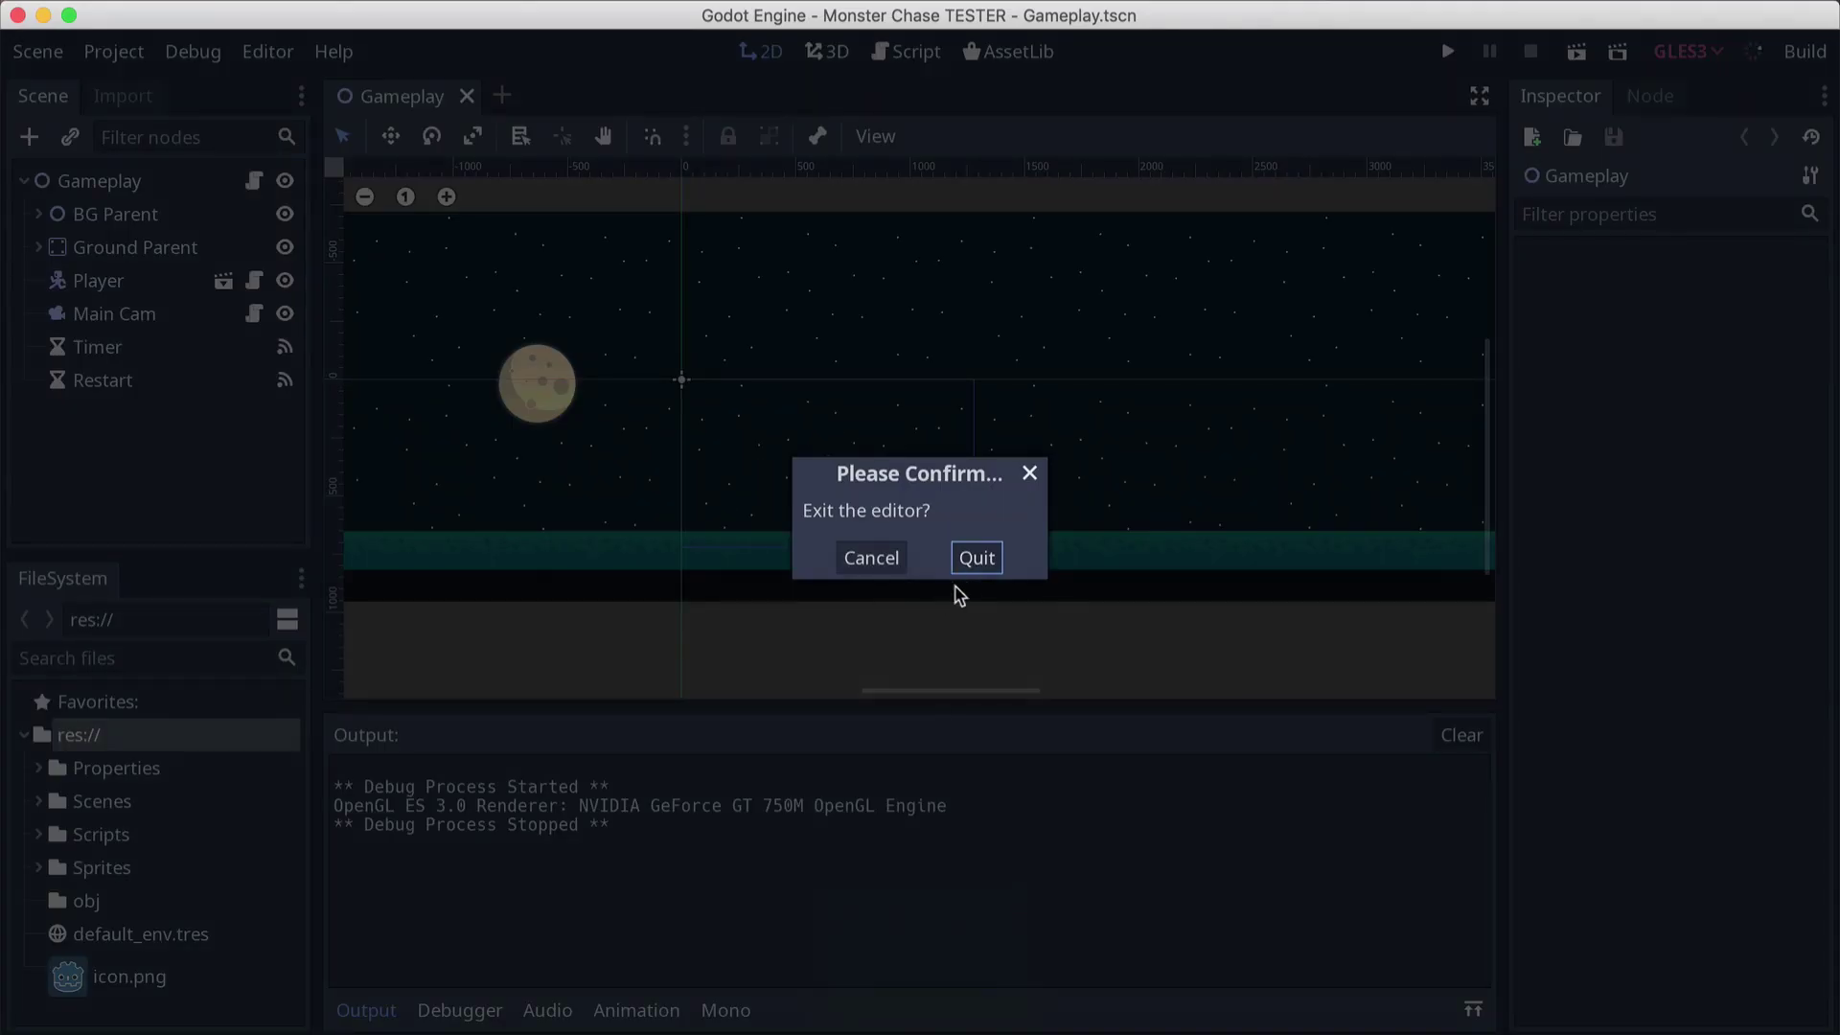
click(977, 558)
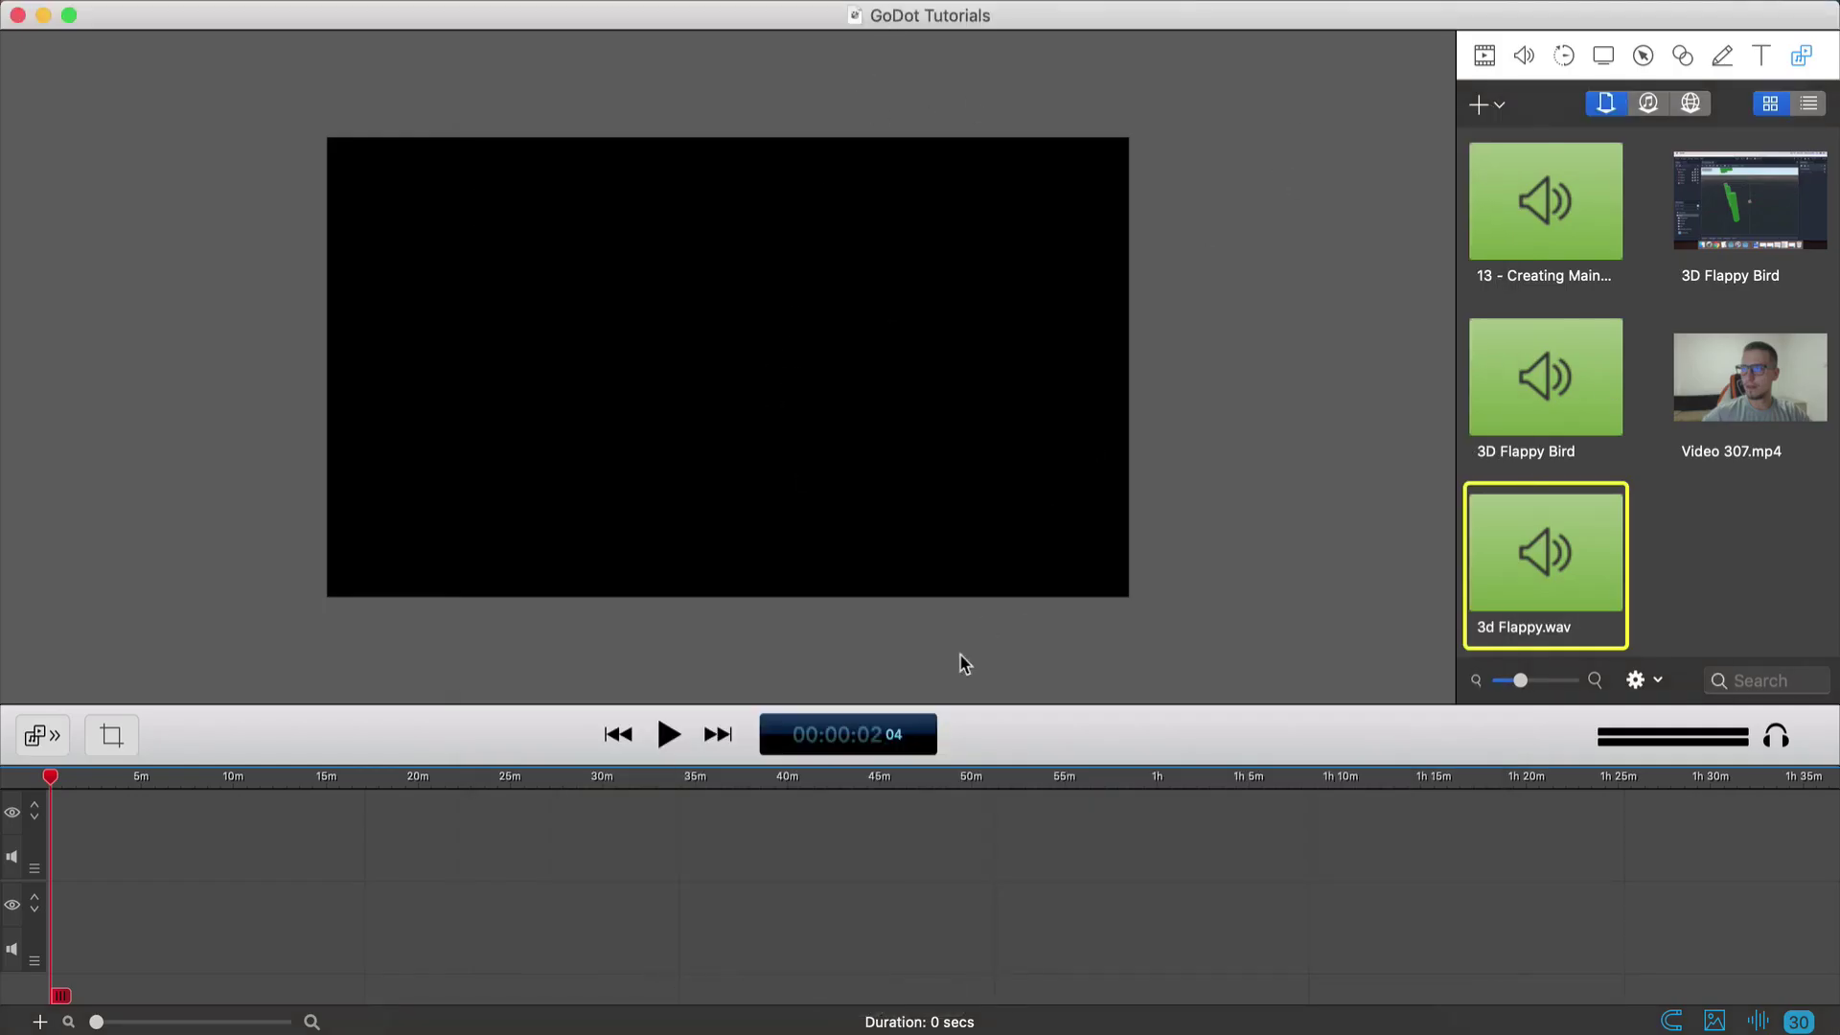
click(813, 1031)
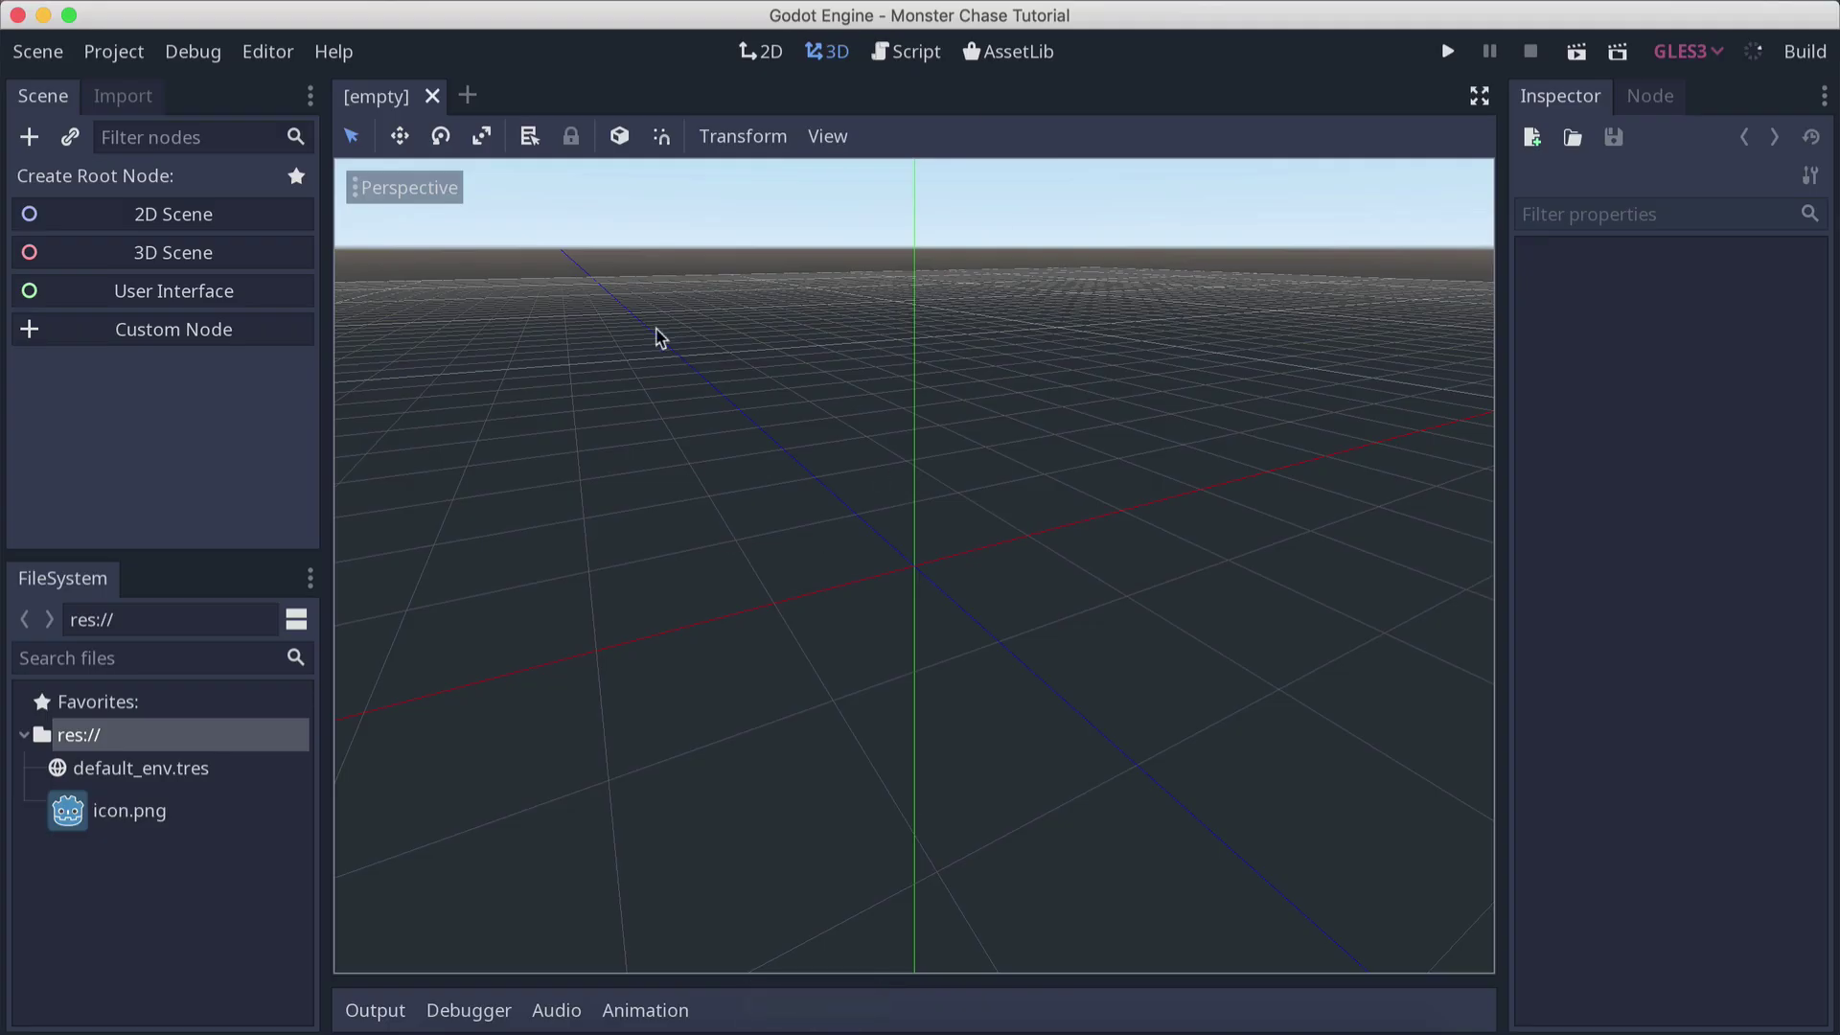
Create a 2D scene root and rename it Gameplay
click(70, 212)
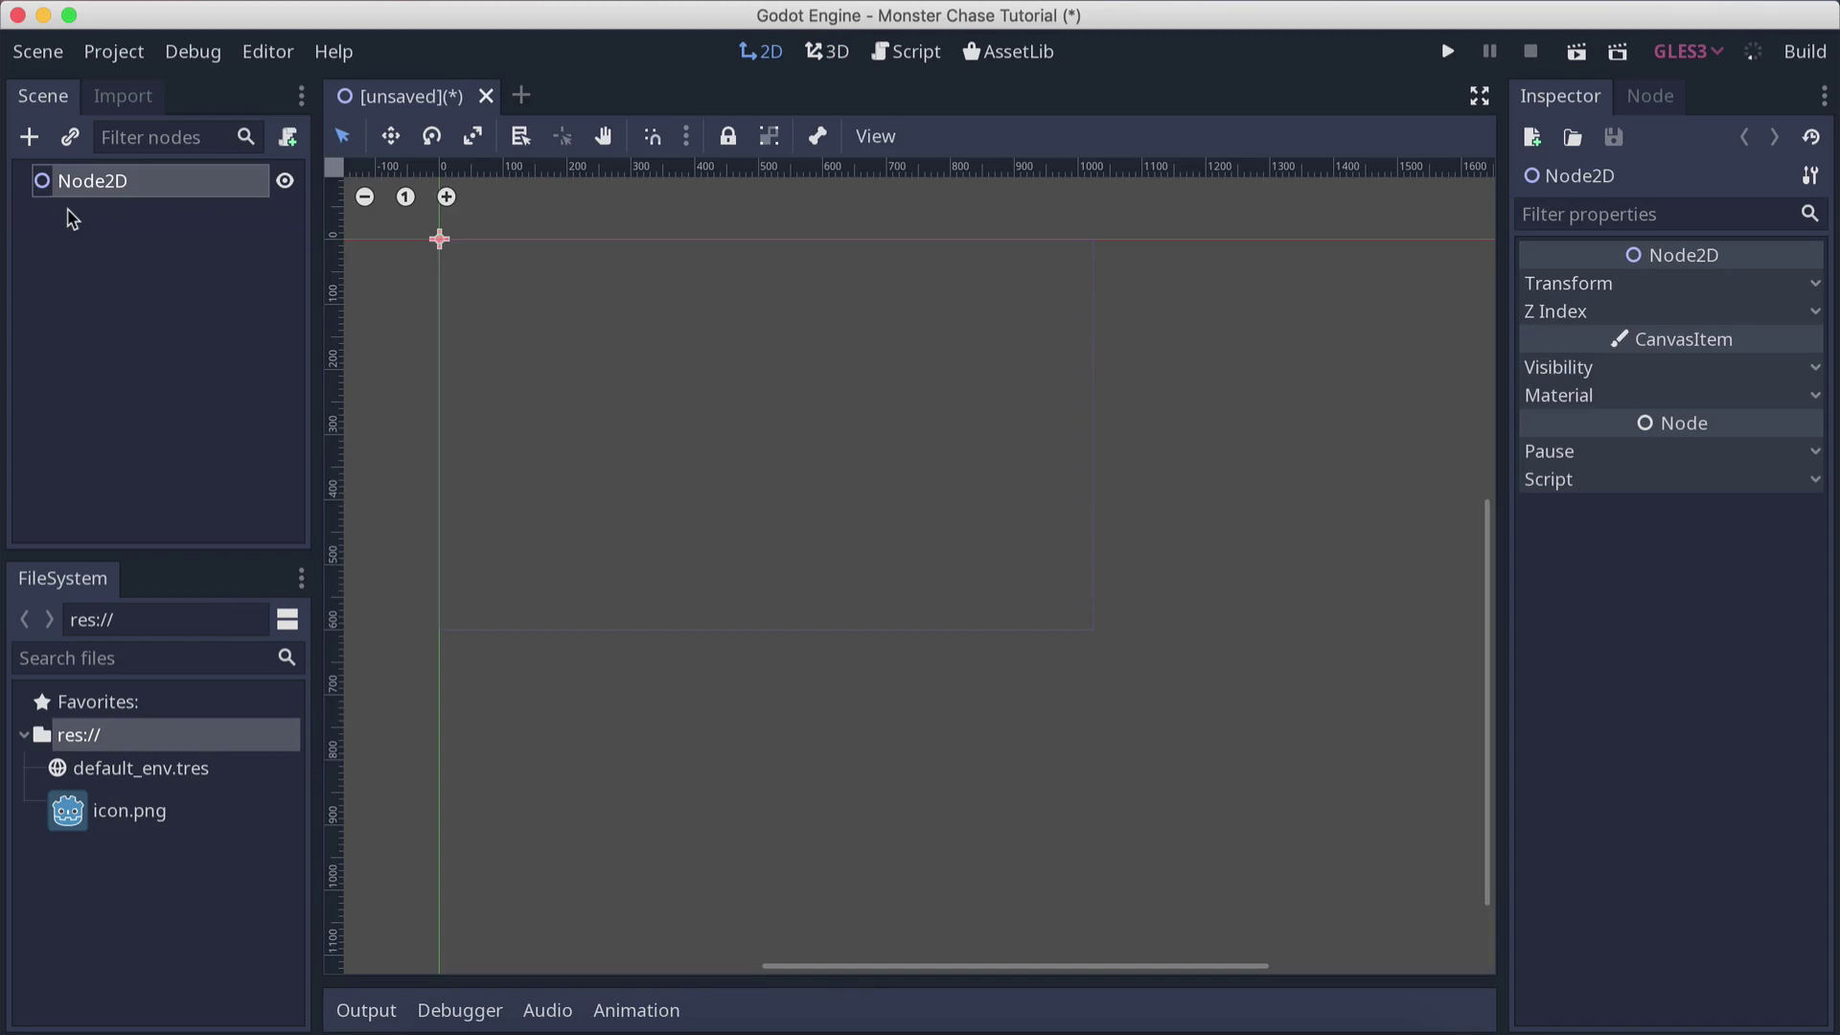
double_click(134, 191)
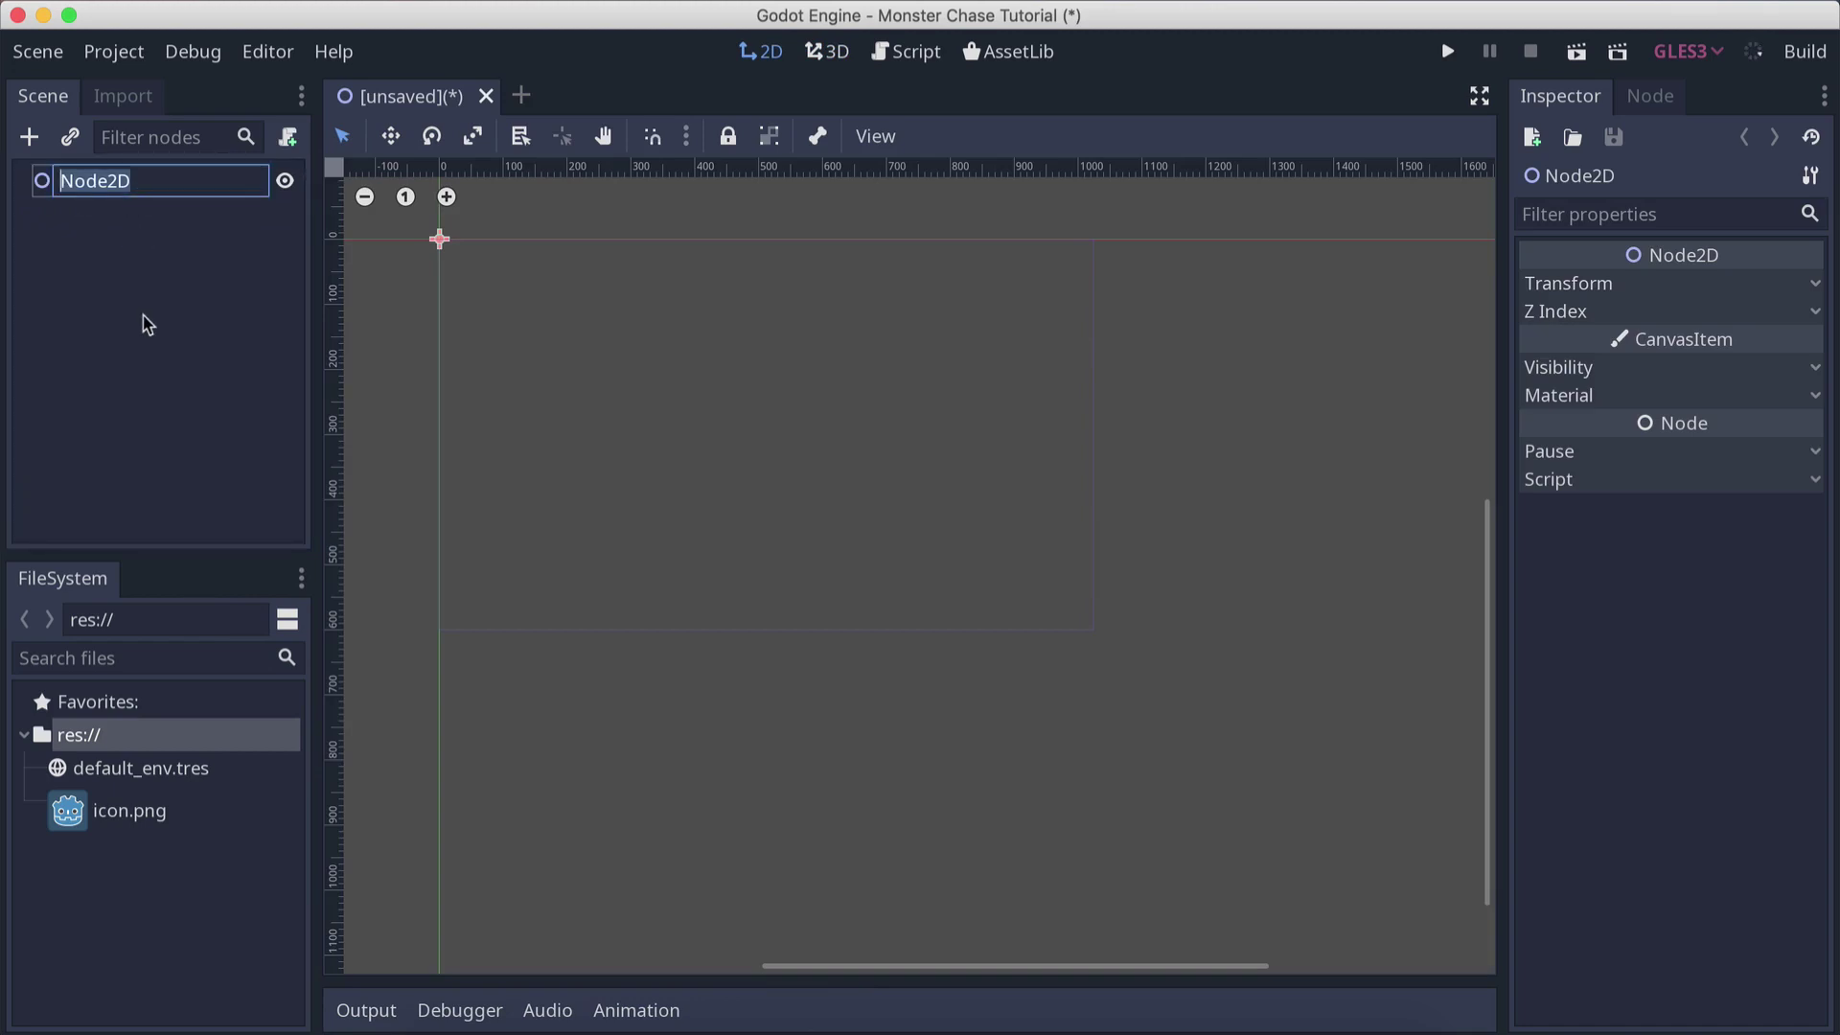
text(Gameplay)
key(Return)
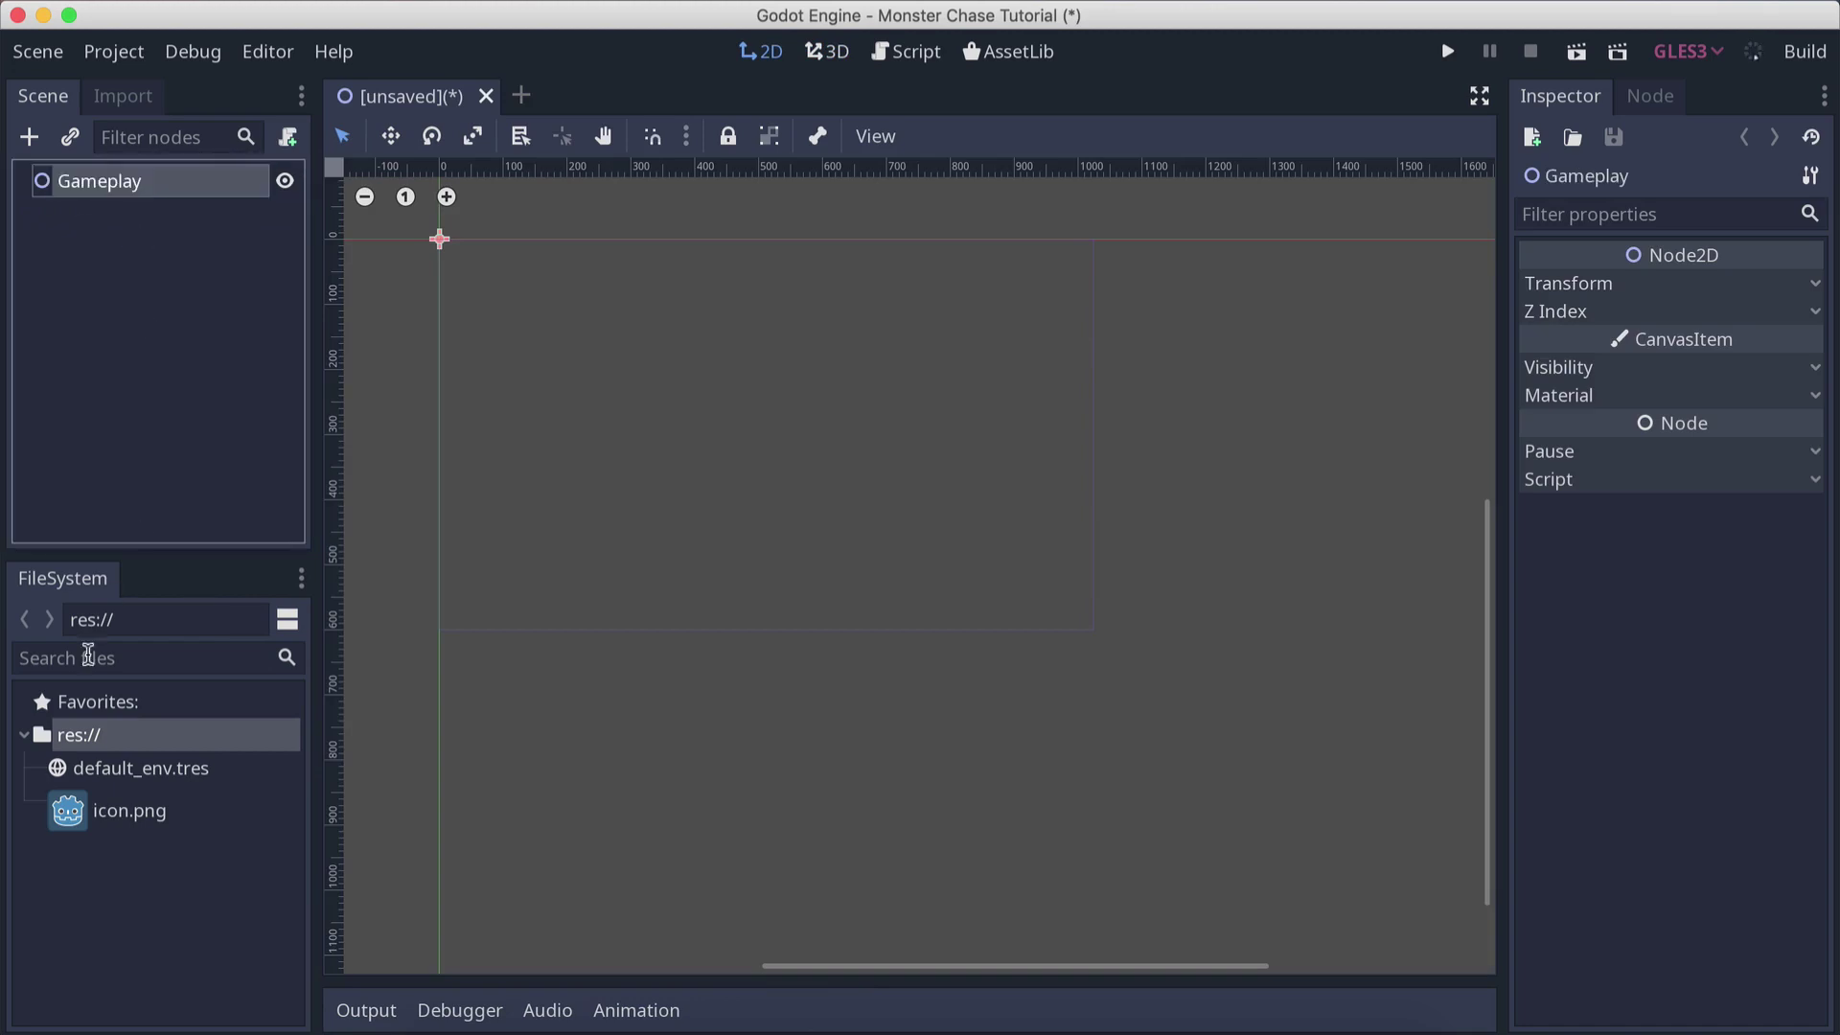
Create a new Scenes folder under res://
right_click(75, 738)
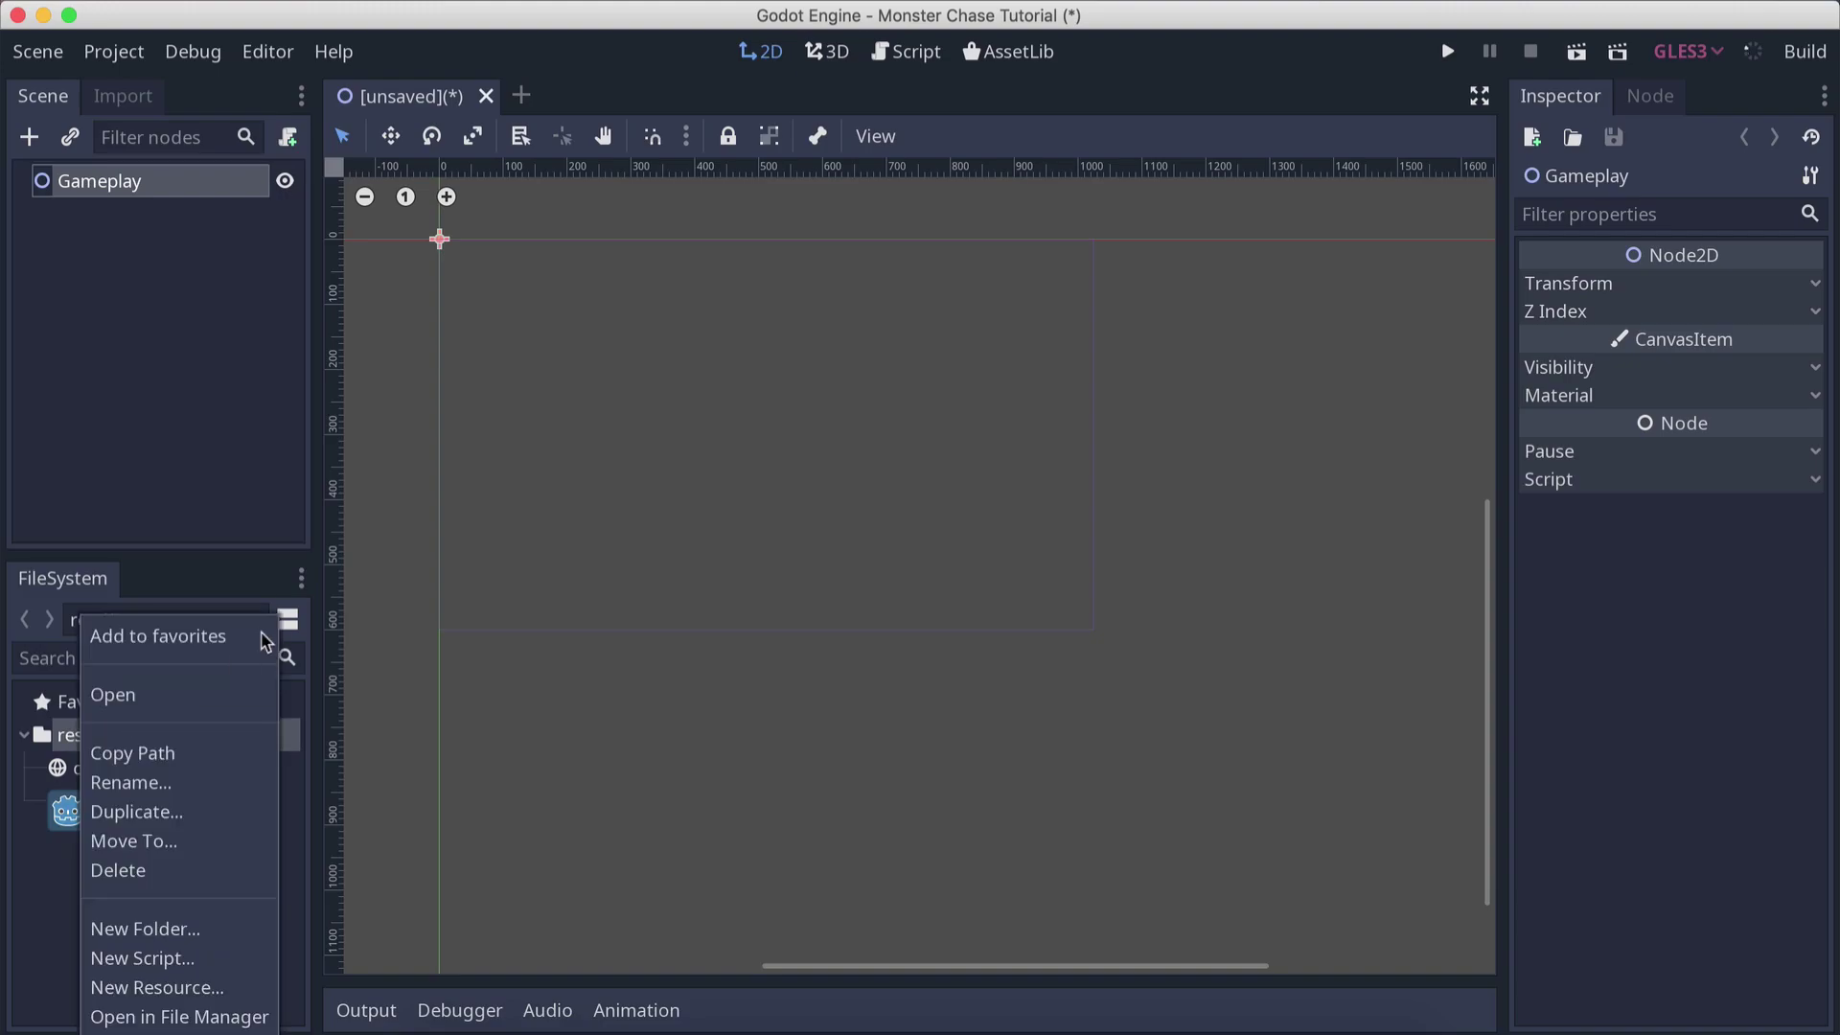
click(156, 923)
text(Scenes)
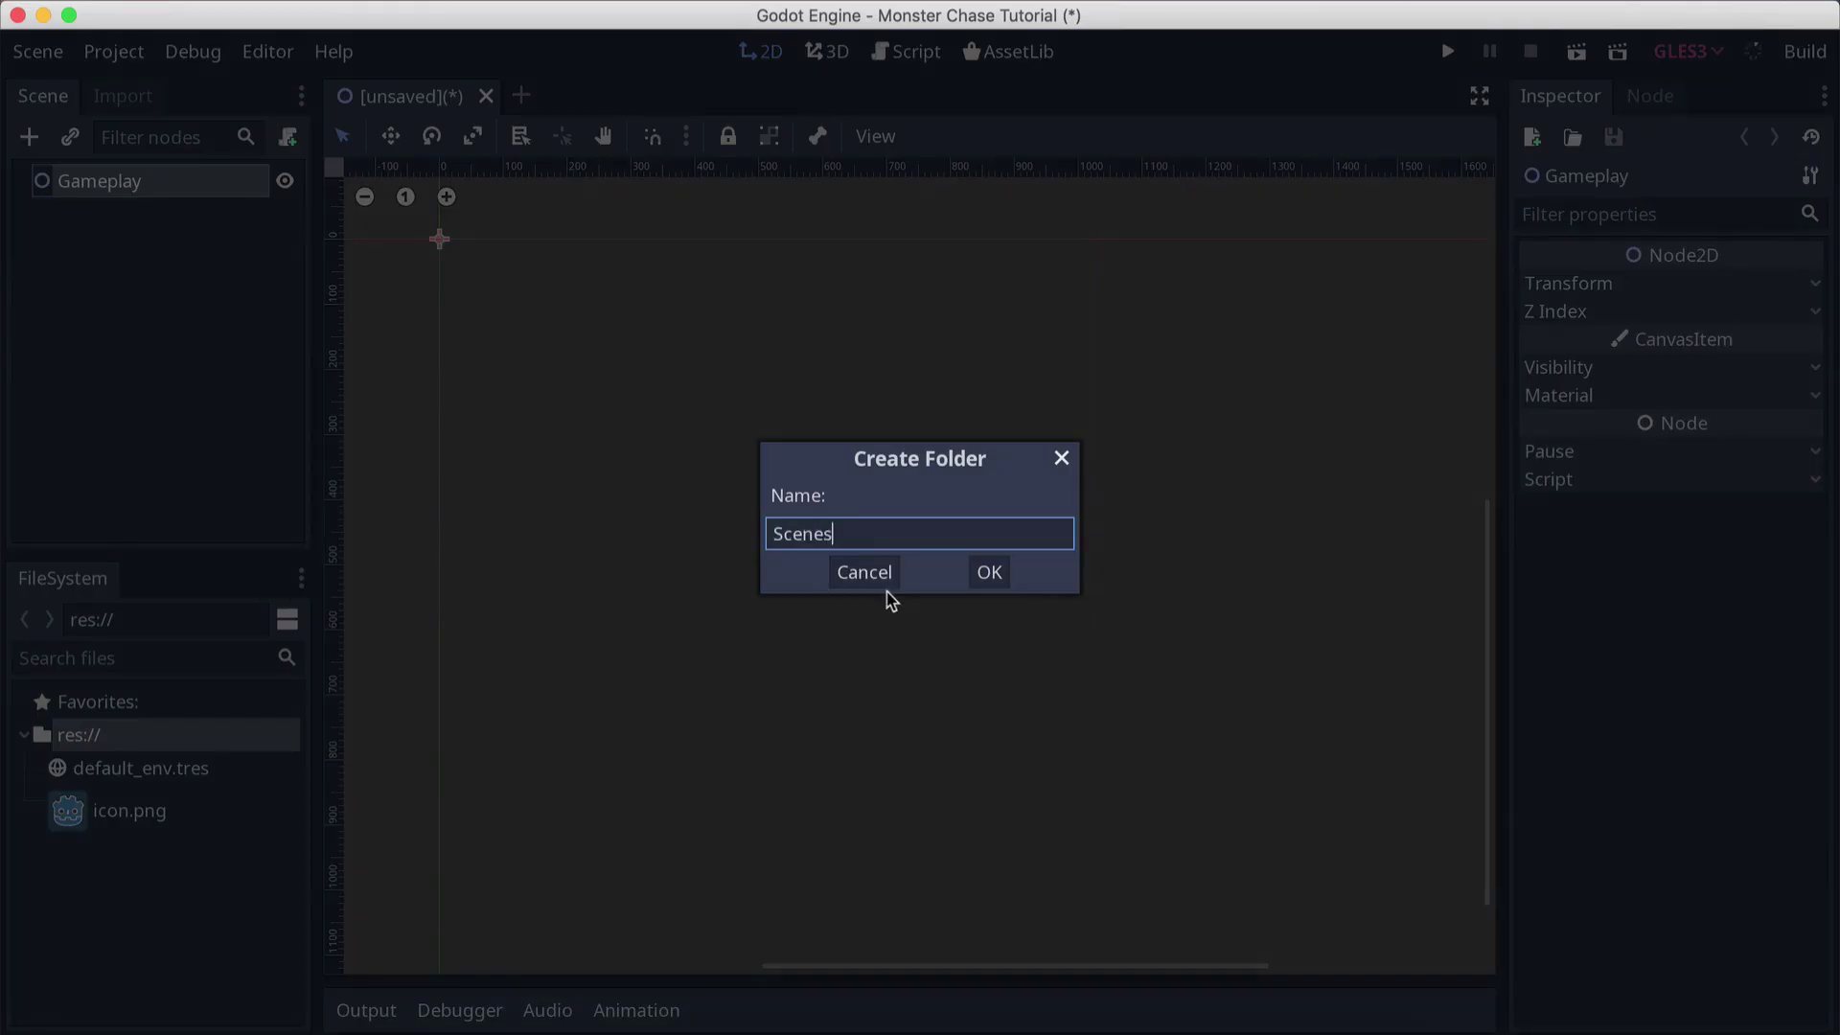
key(Return)
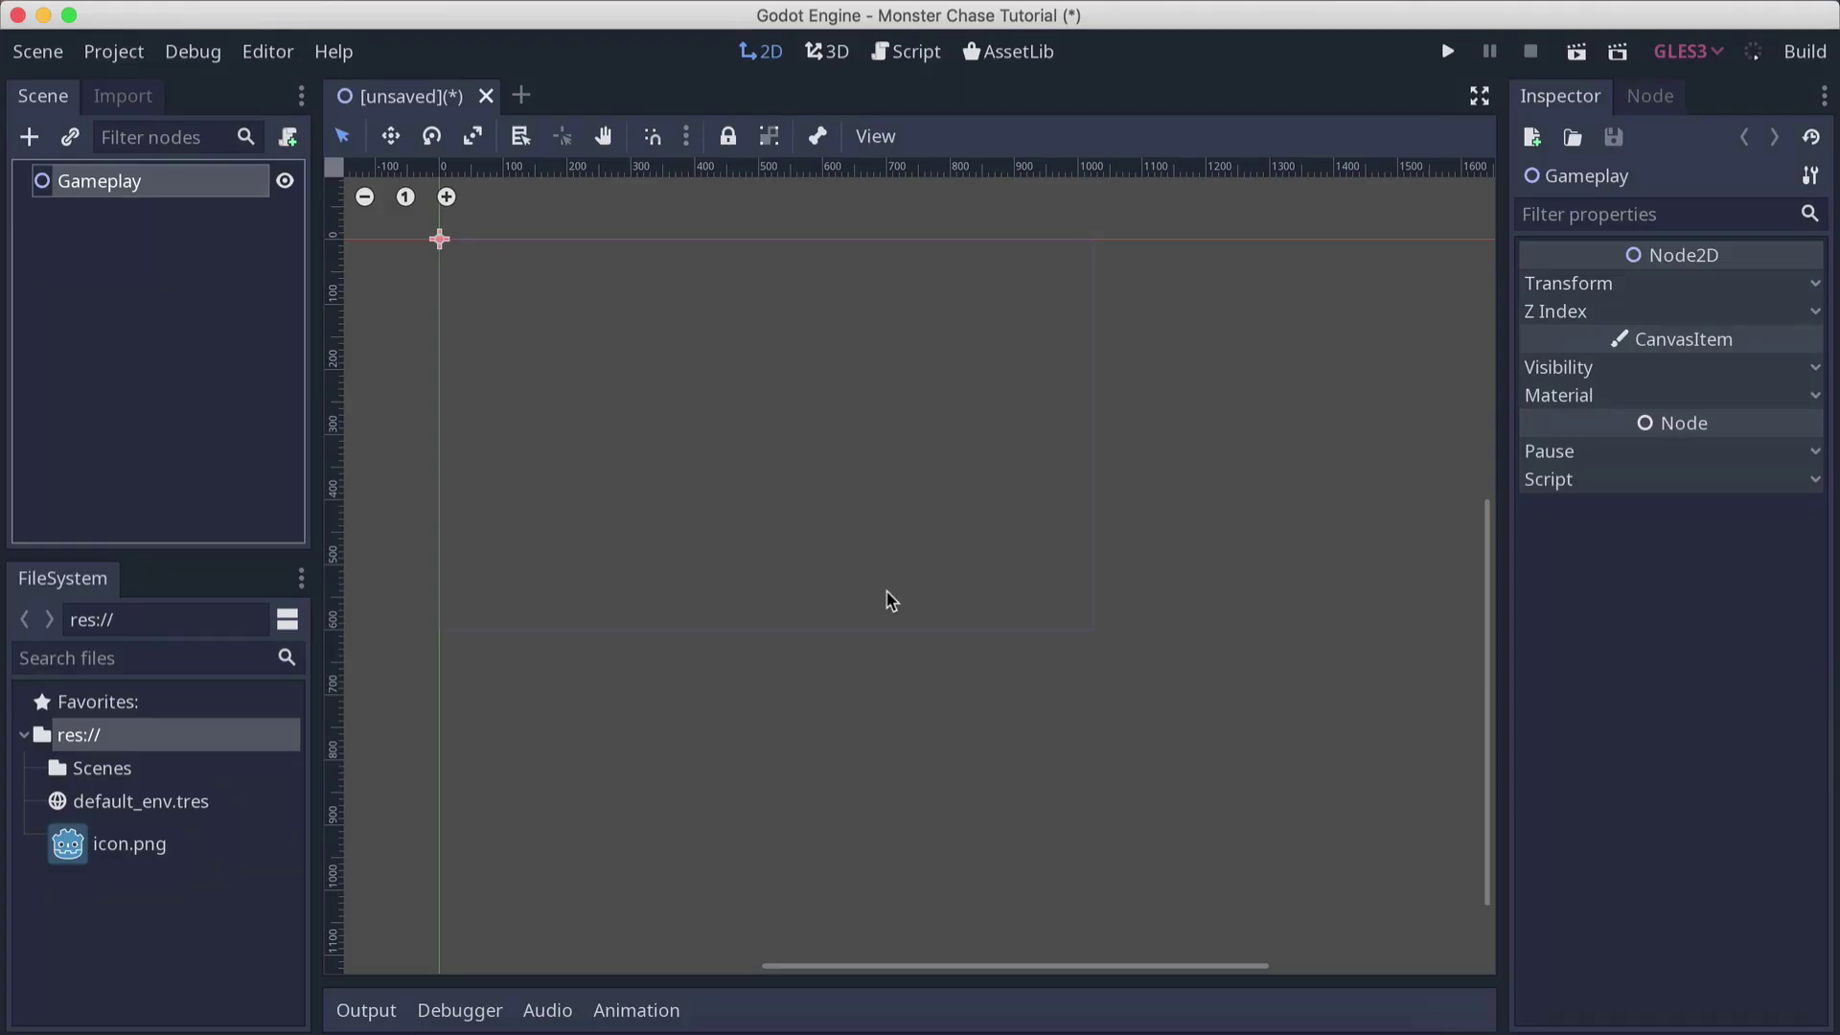
Save the scene as Gameplay.tscn inside the Scenes folder
click(129, 767)
key(super+s)
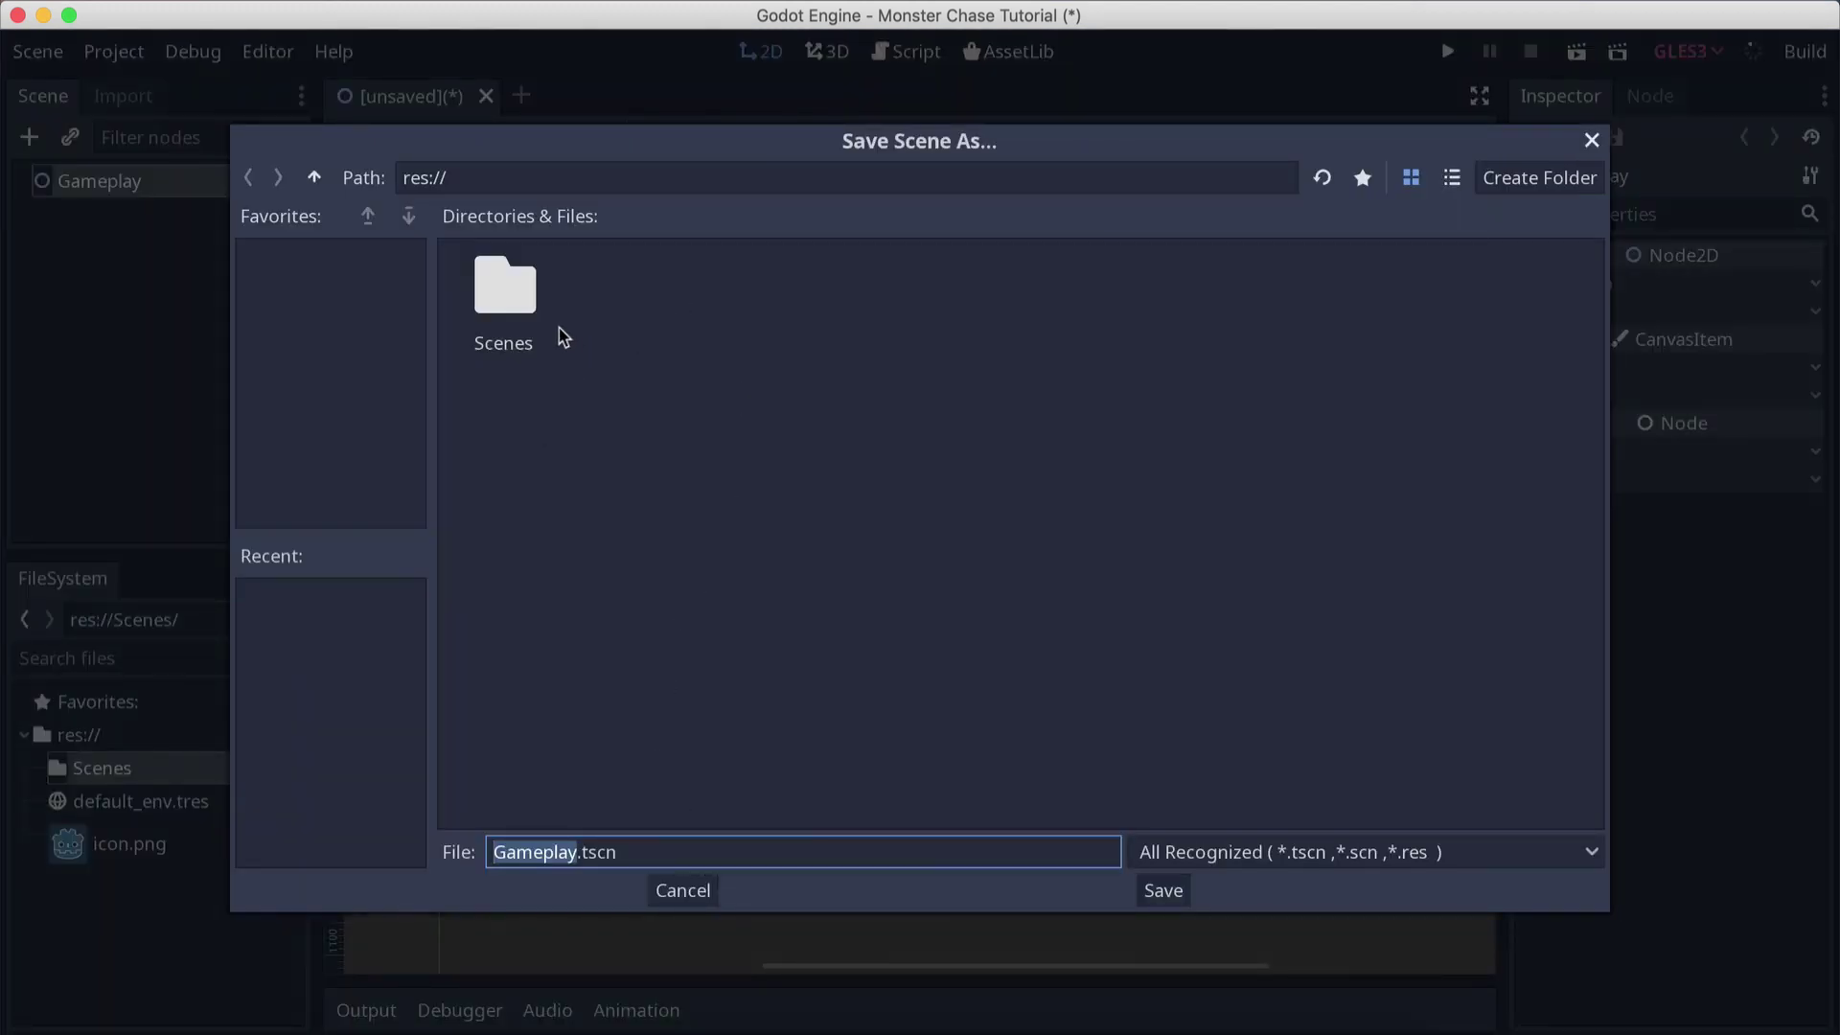
double_click(521, 301)
click(1163, 890)
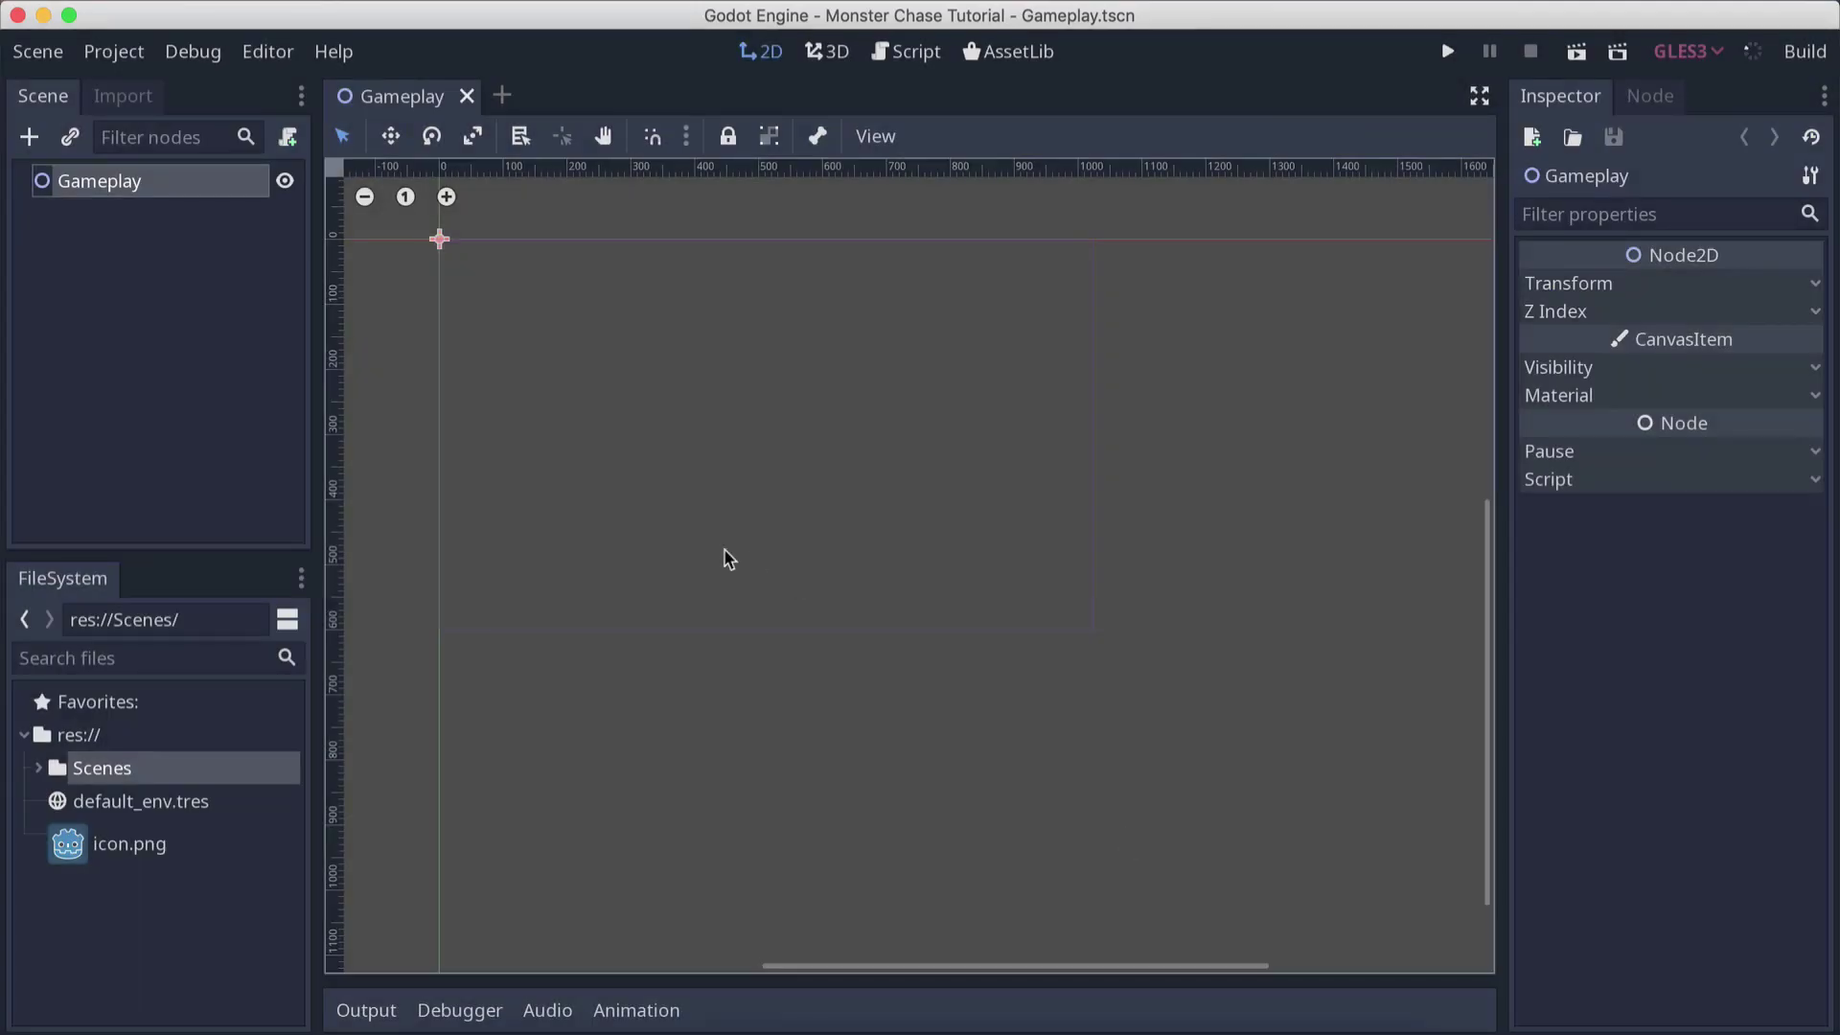
Copy the Sprites folder from Assets into the project folder via Open in File Manager
click(465, 1031)
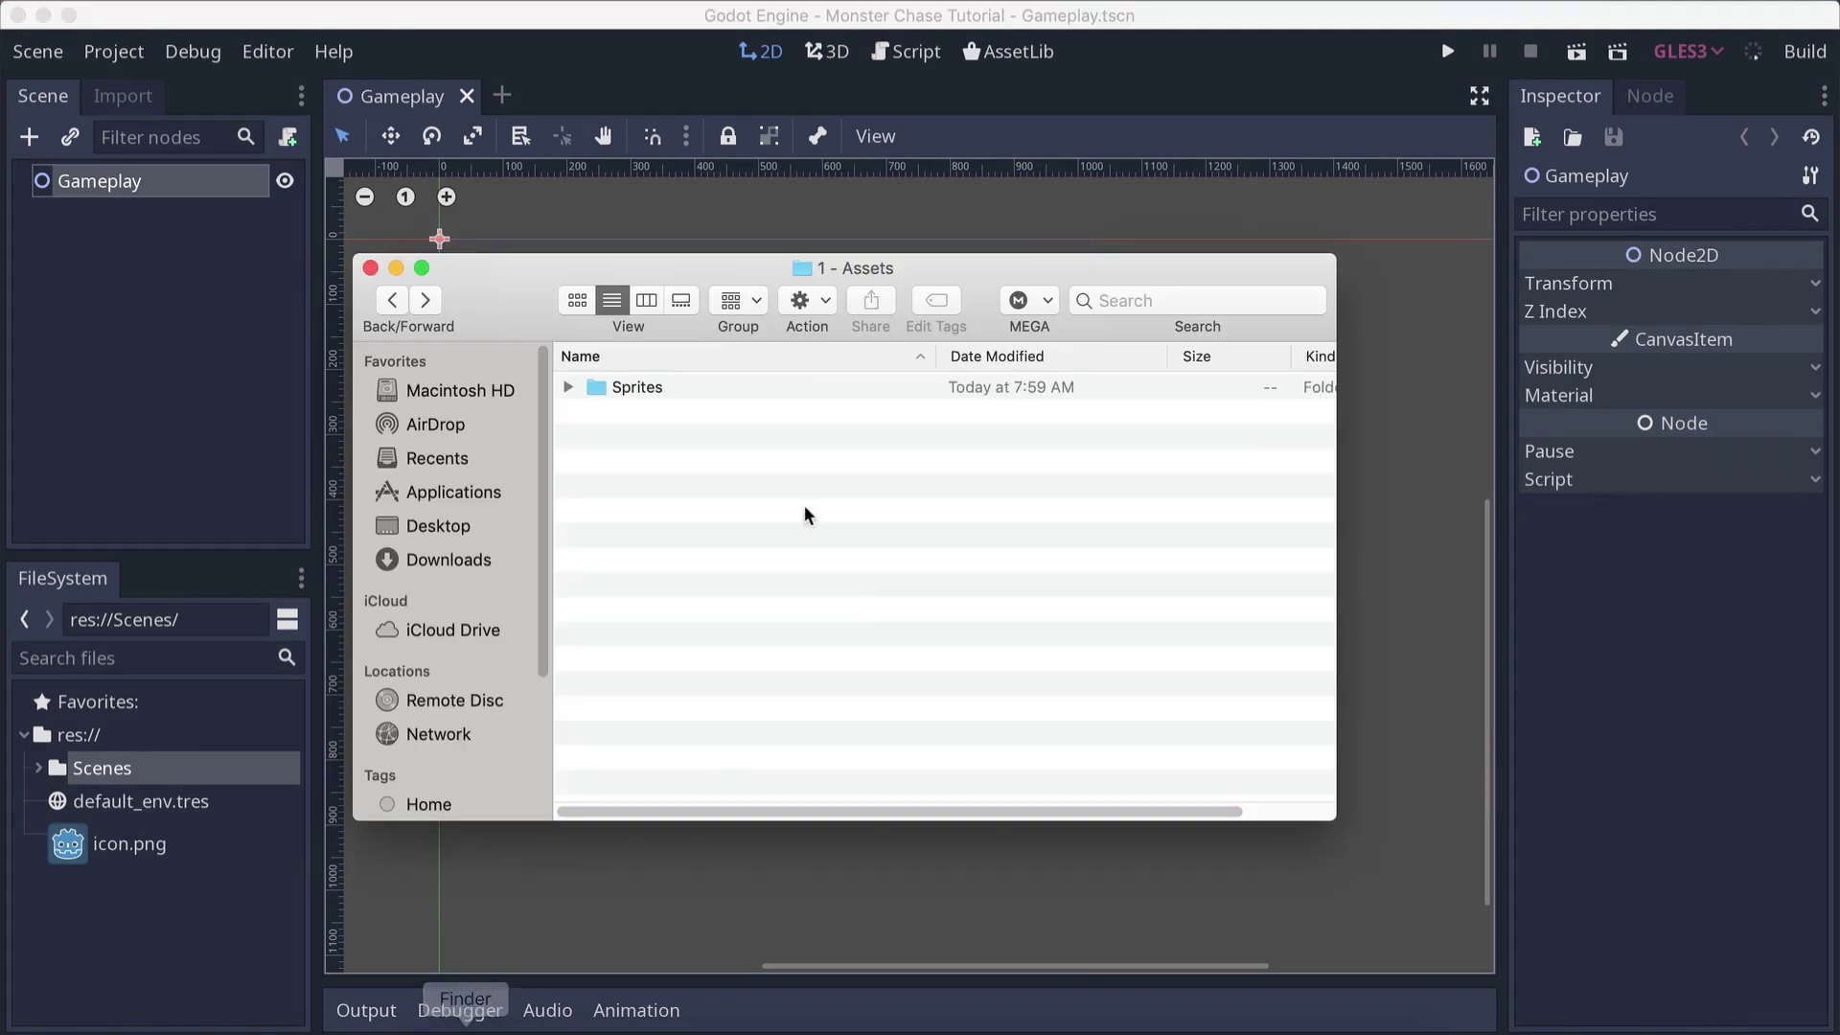
click(658, 388)
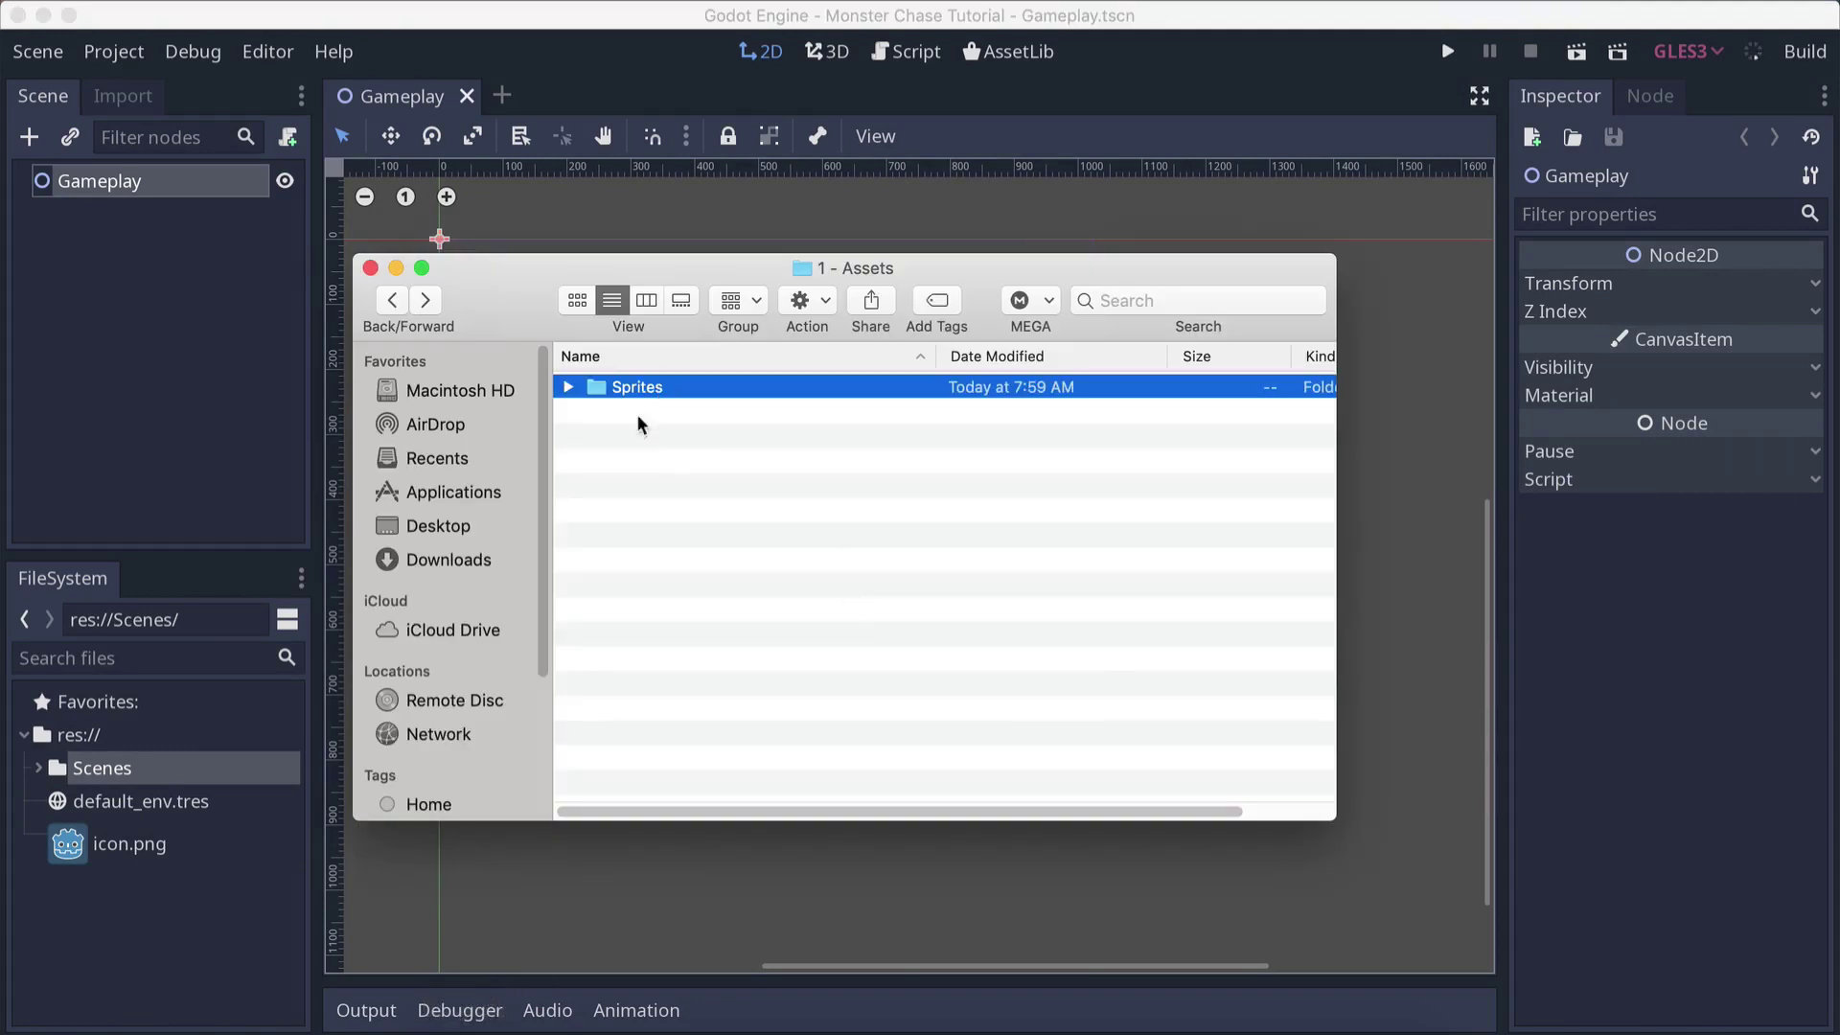
drag(519, 286, 559, 289)
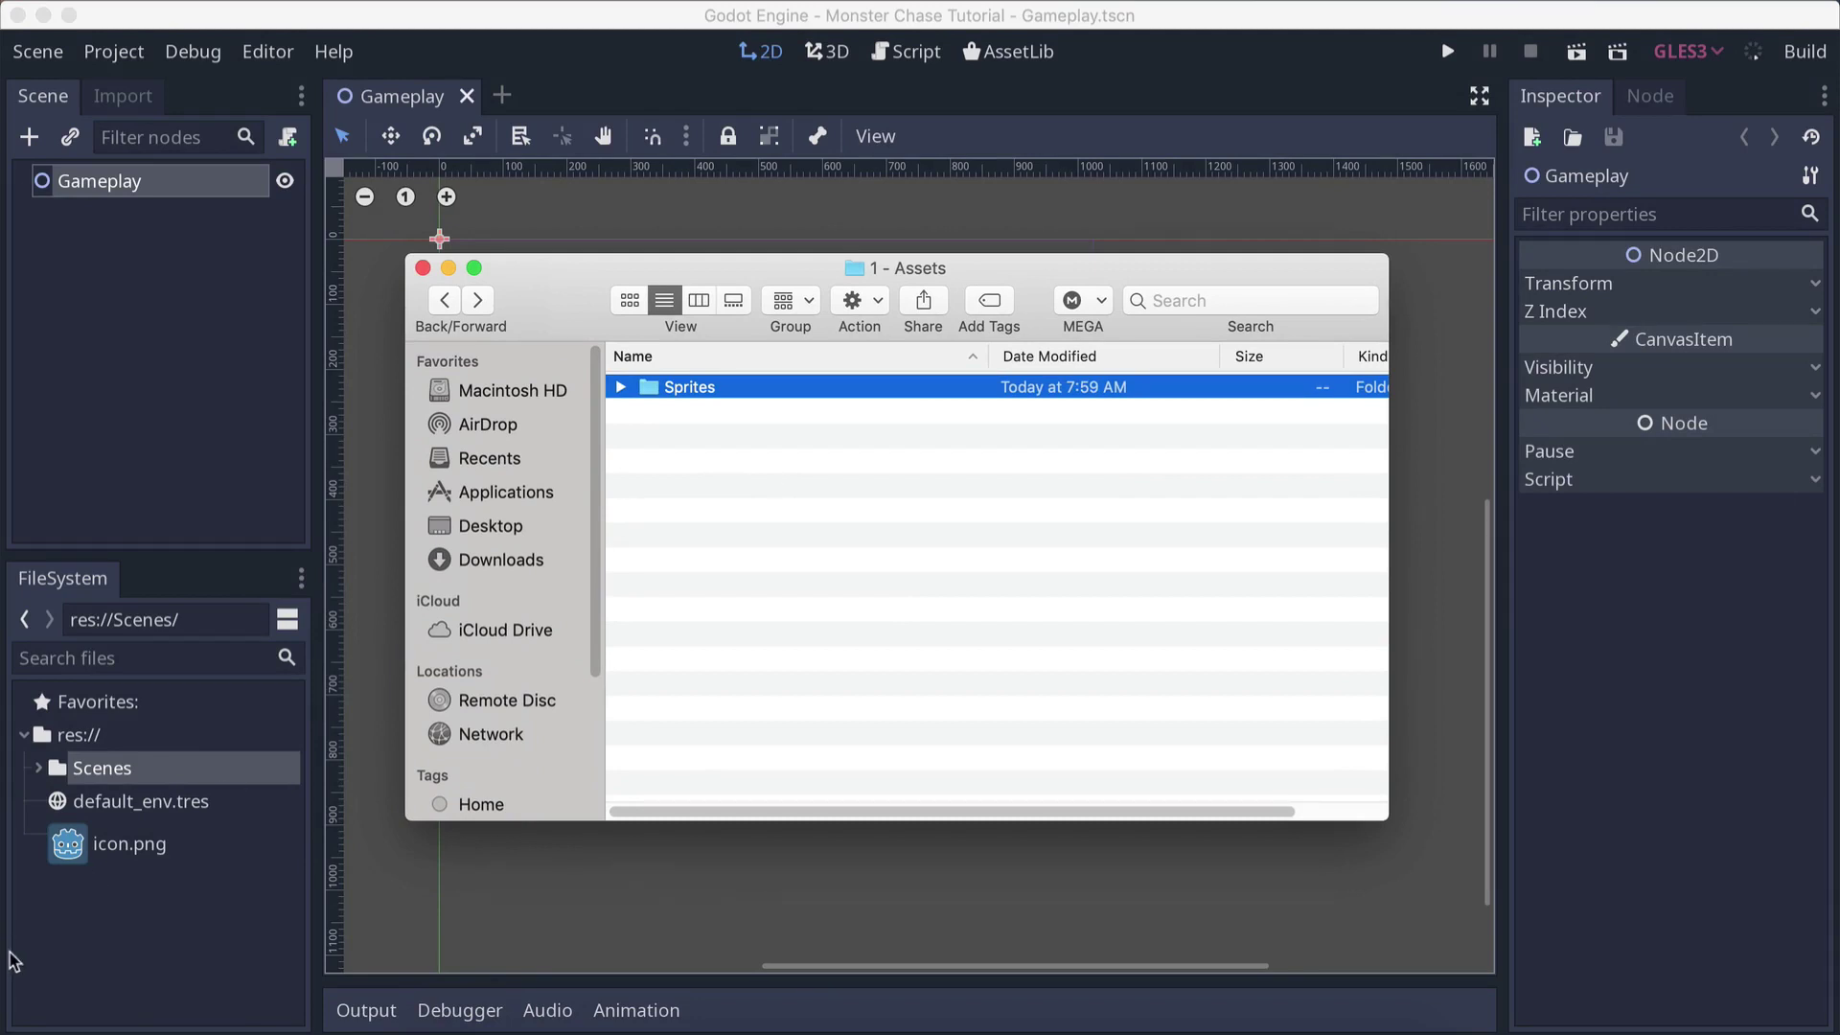
click(132, 911)
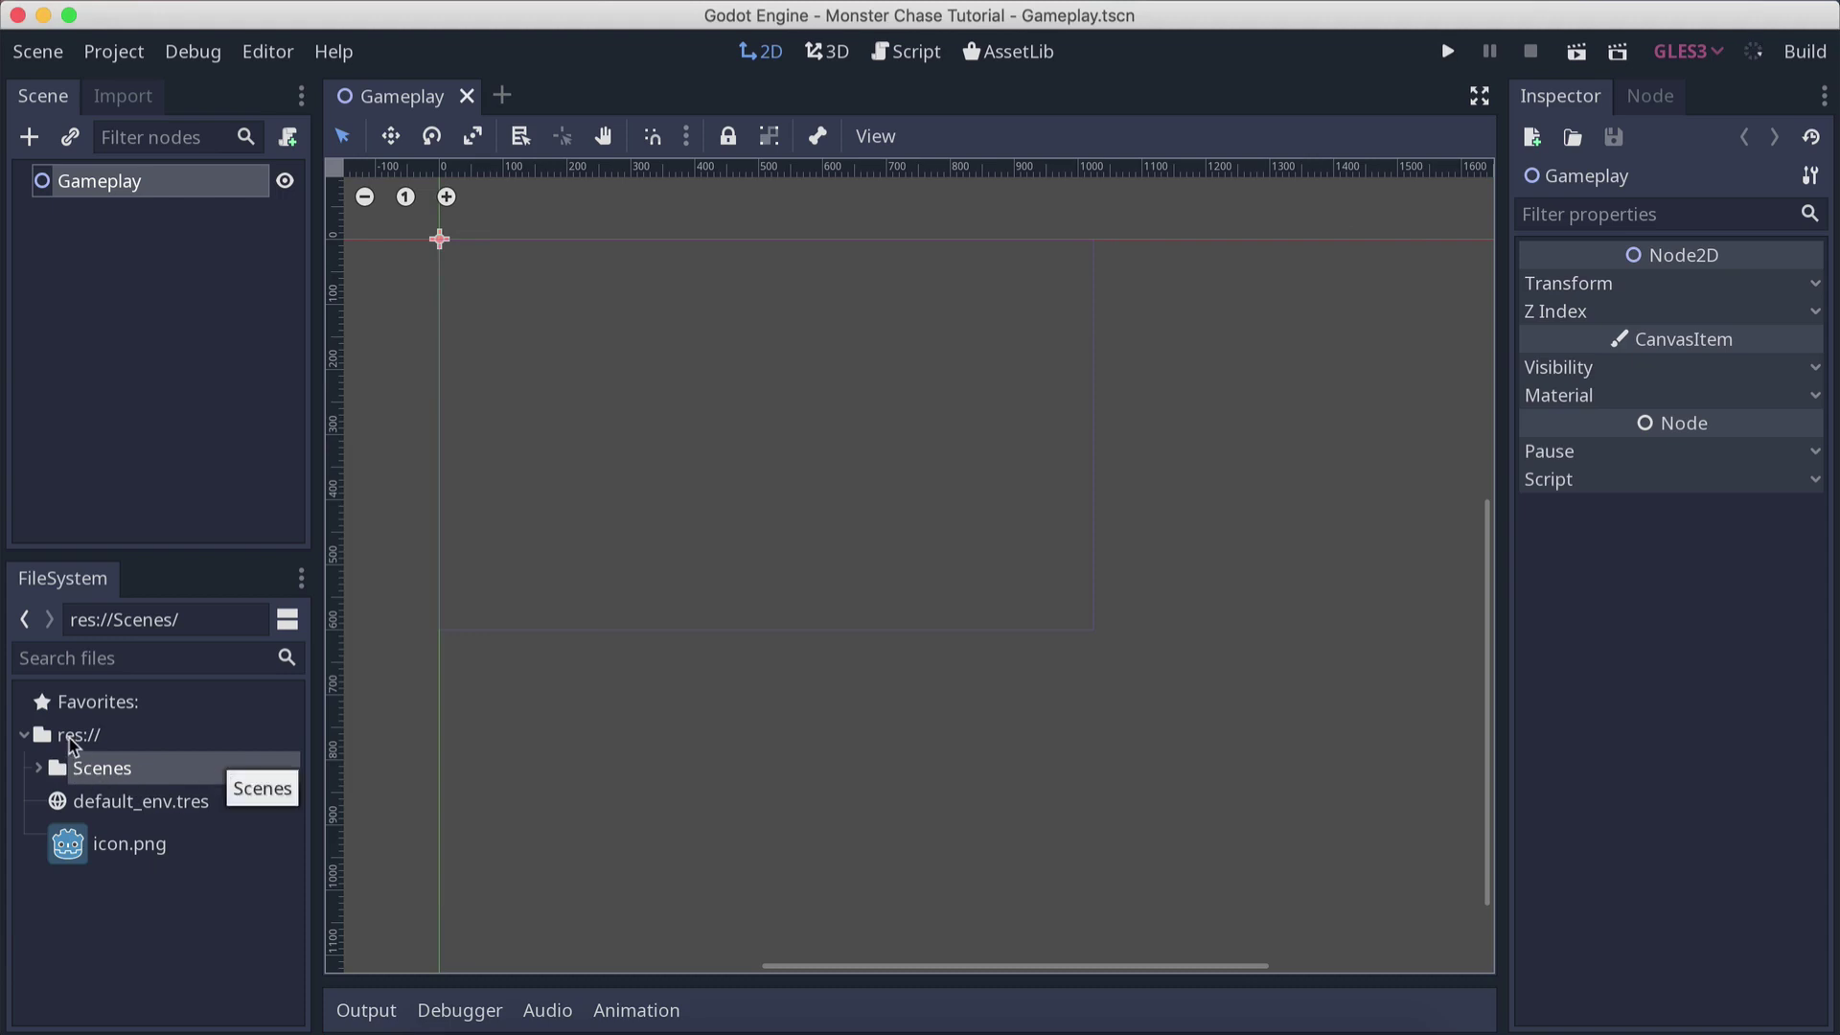
click(119, 736)
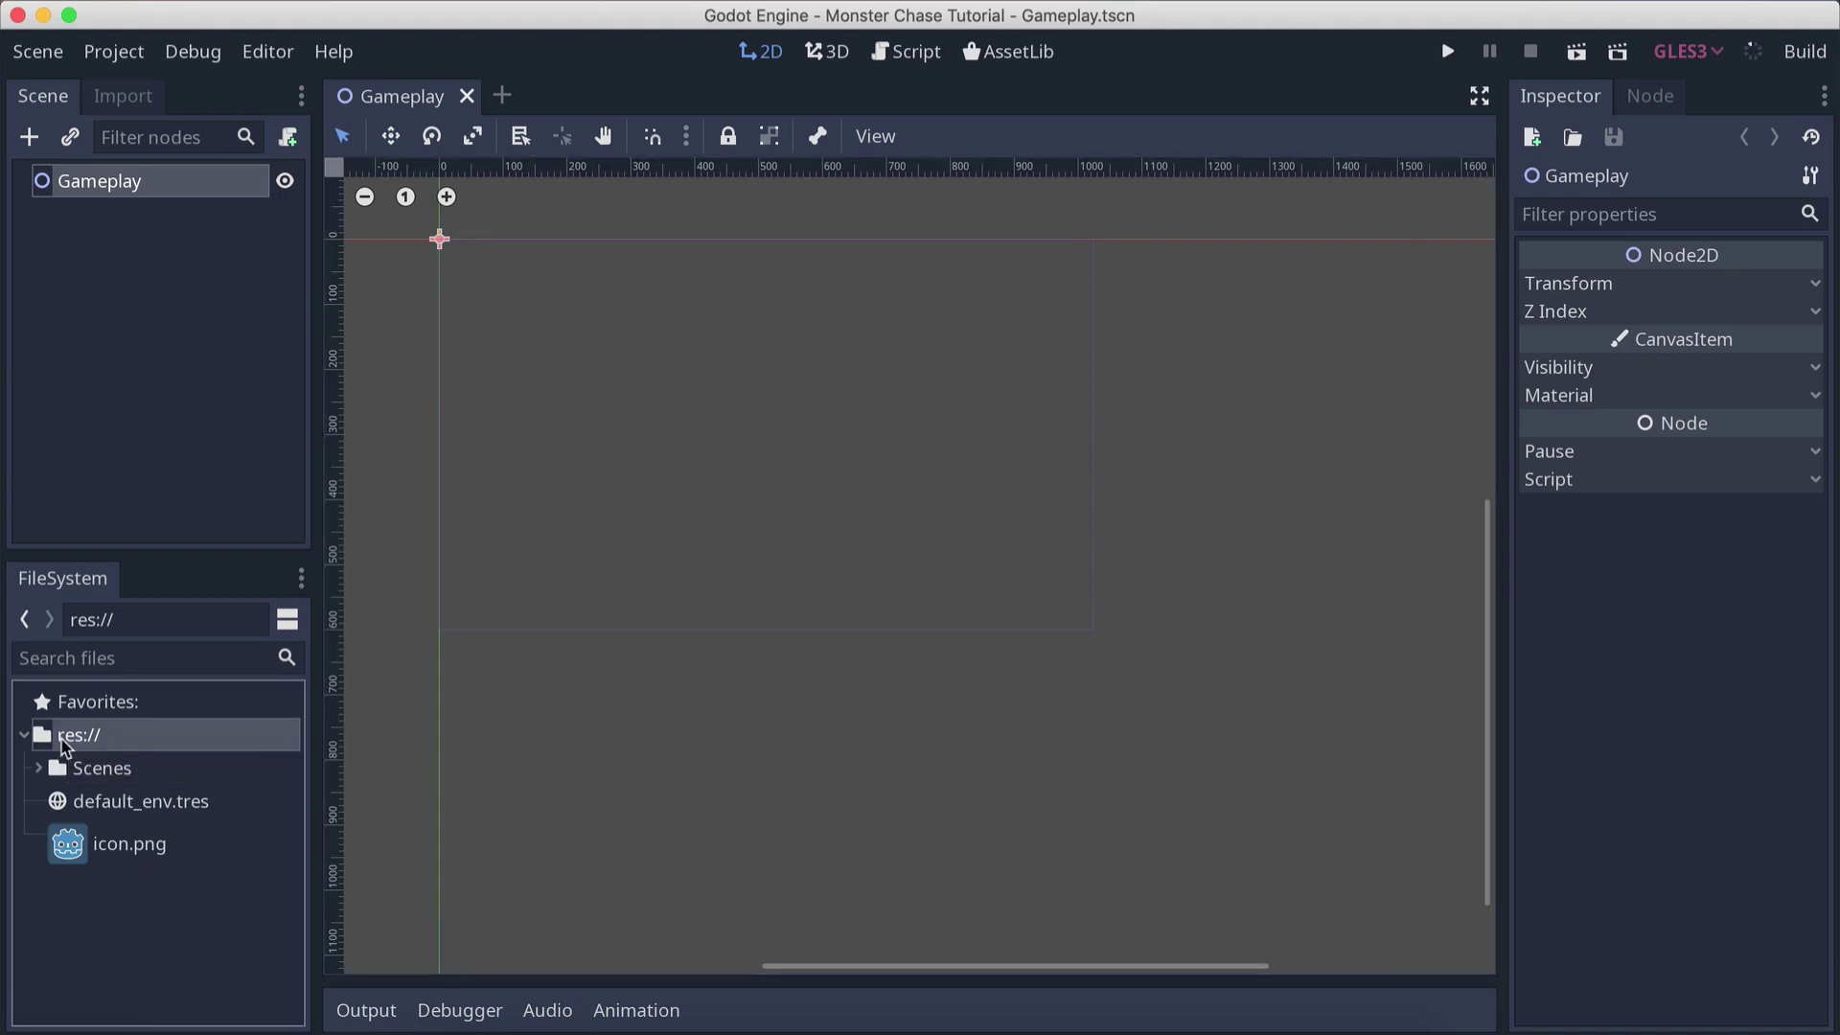
right_click(123, 738)
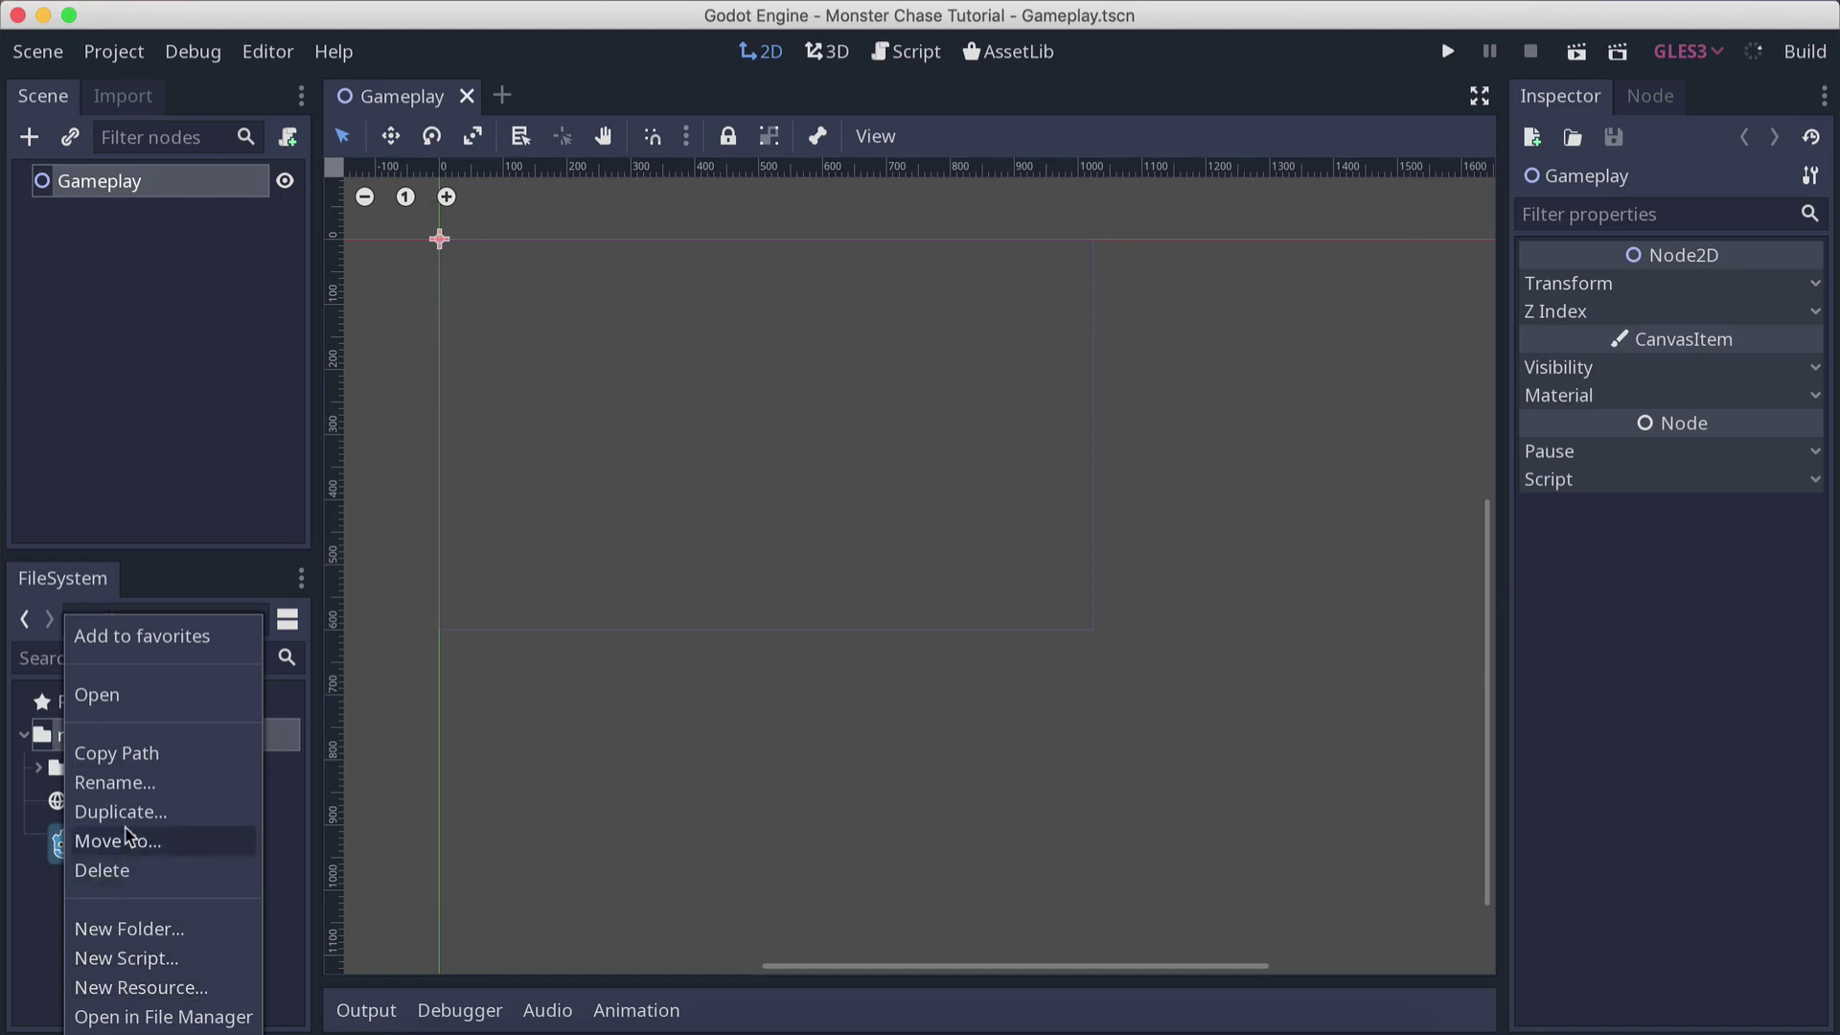
click(143, 1016)
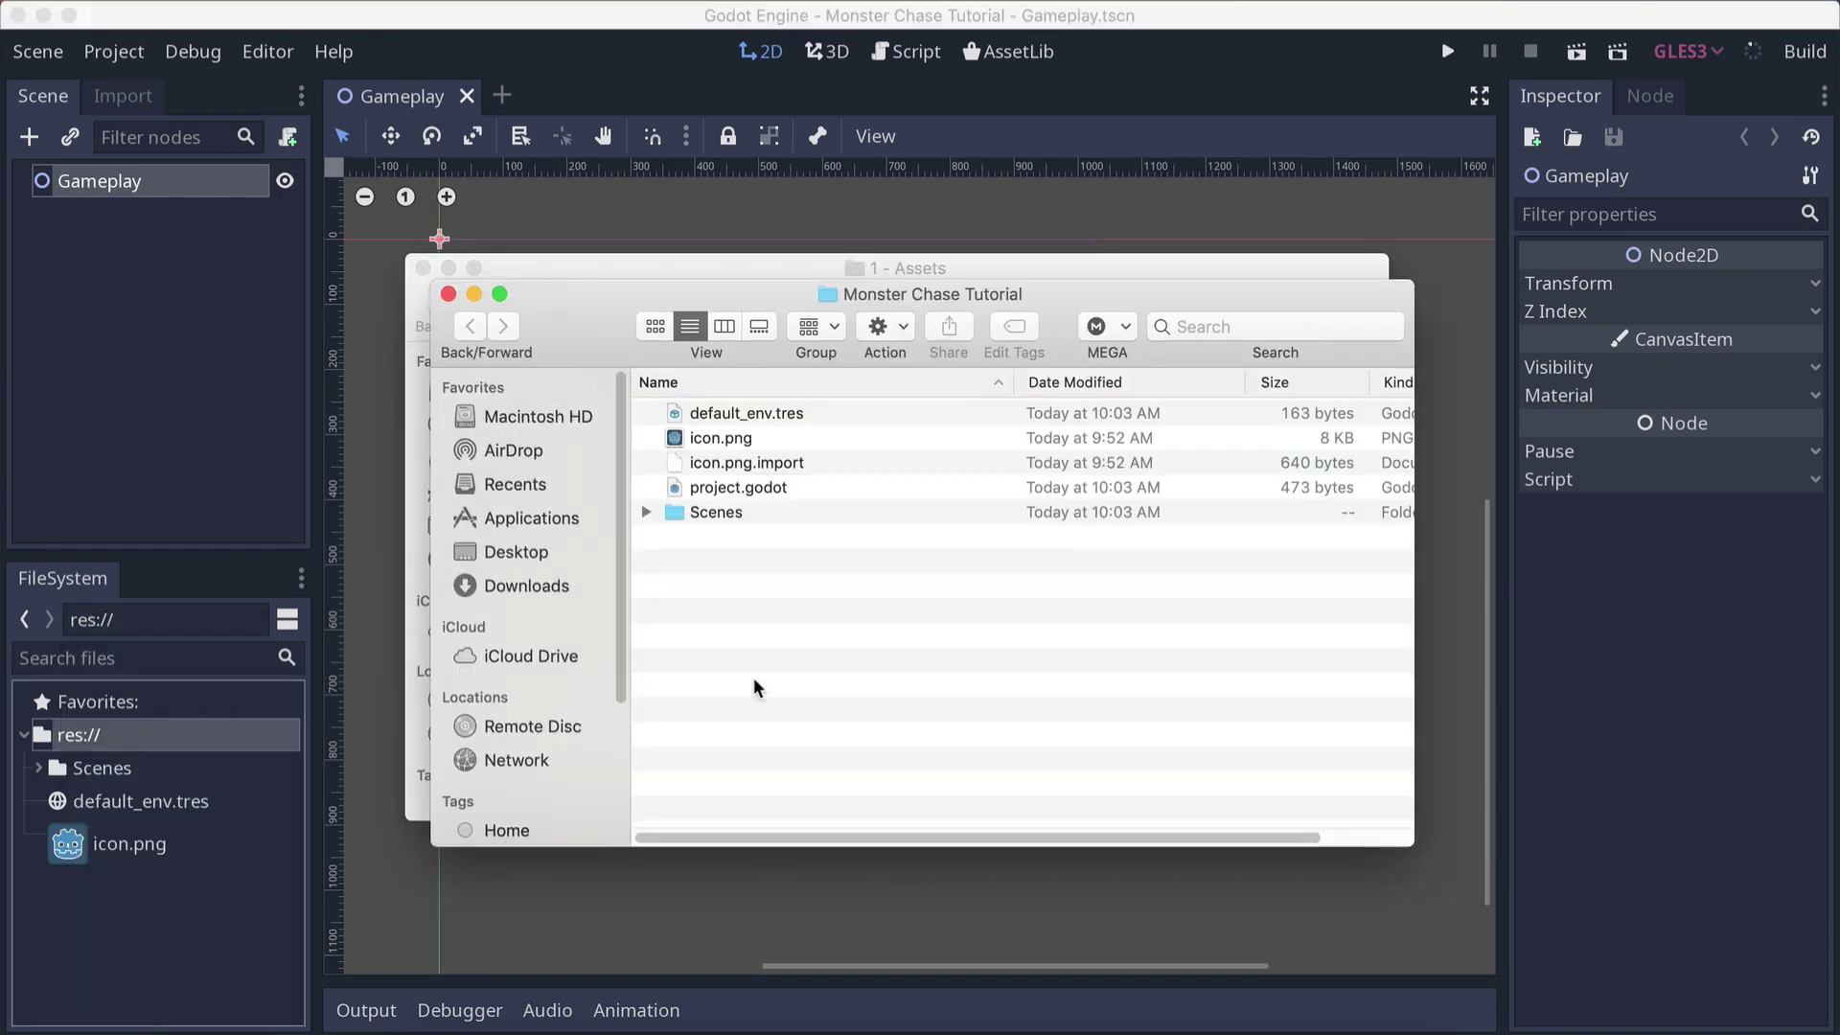
click(448, 294)
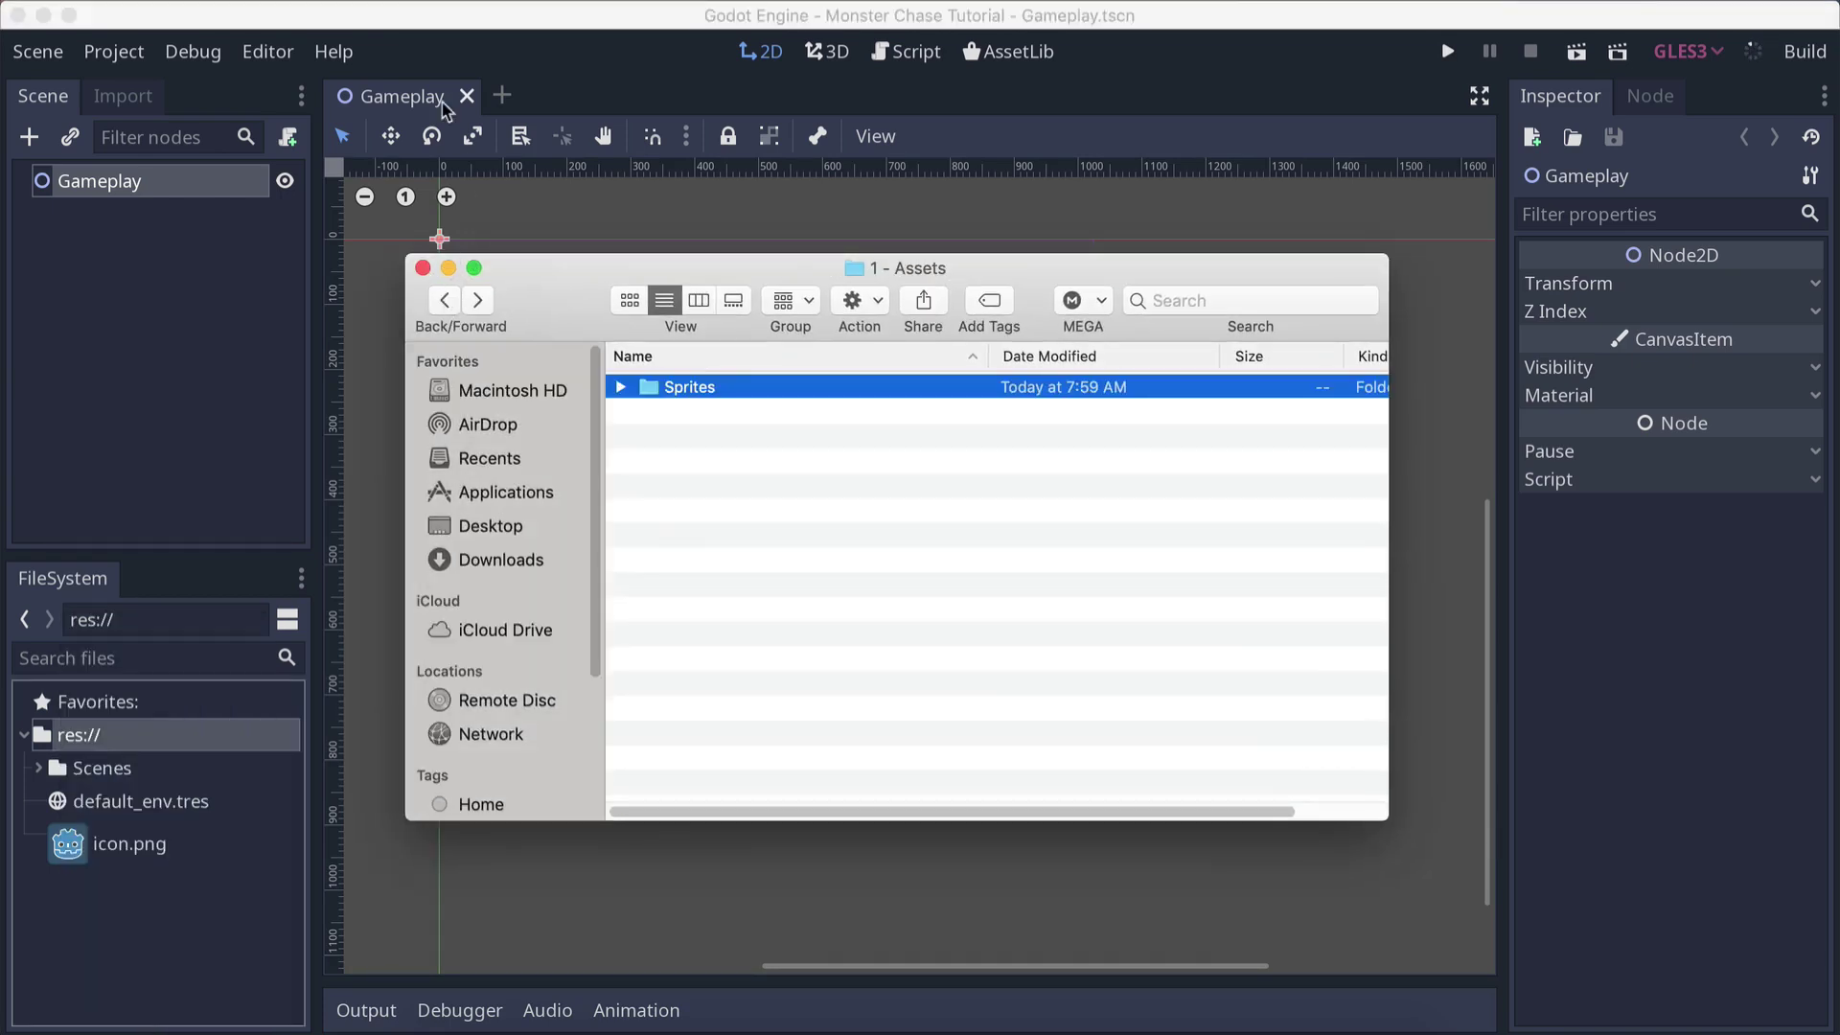
click(578, 55)
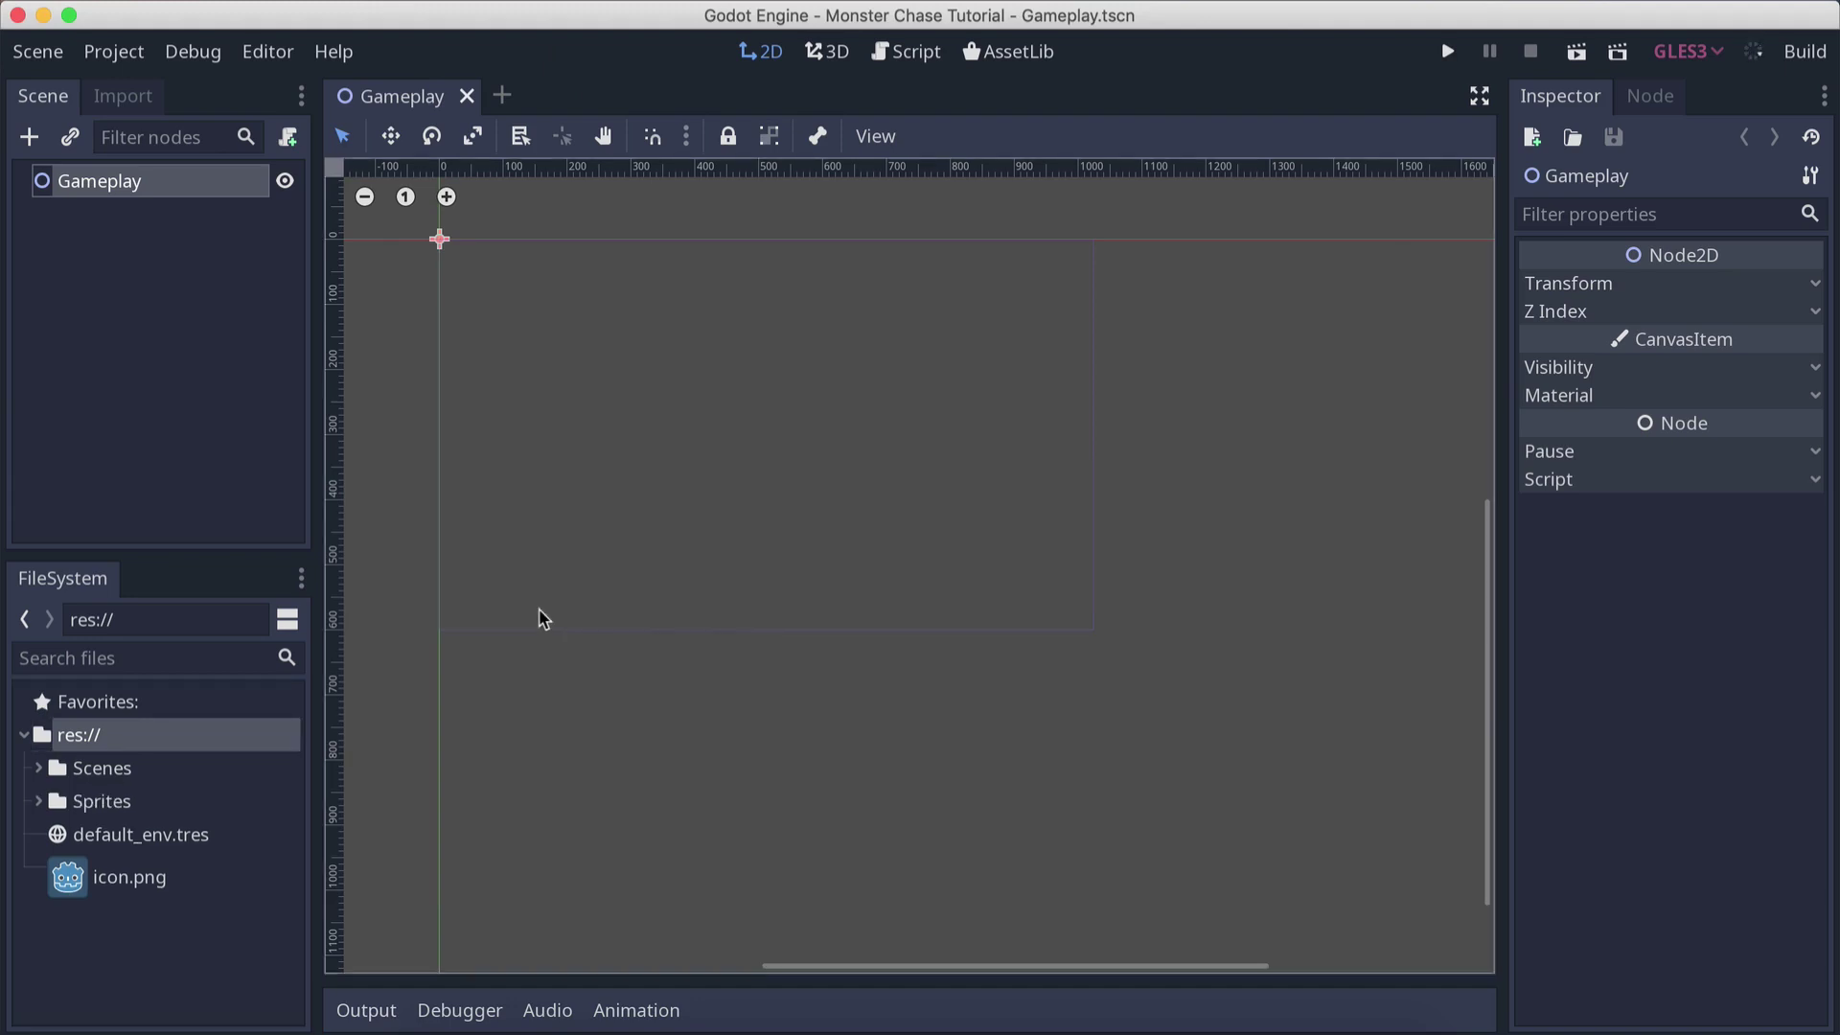
Start a new scene with a 2D root node named Player
click(502, 95)
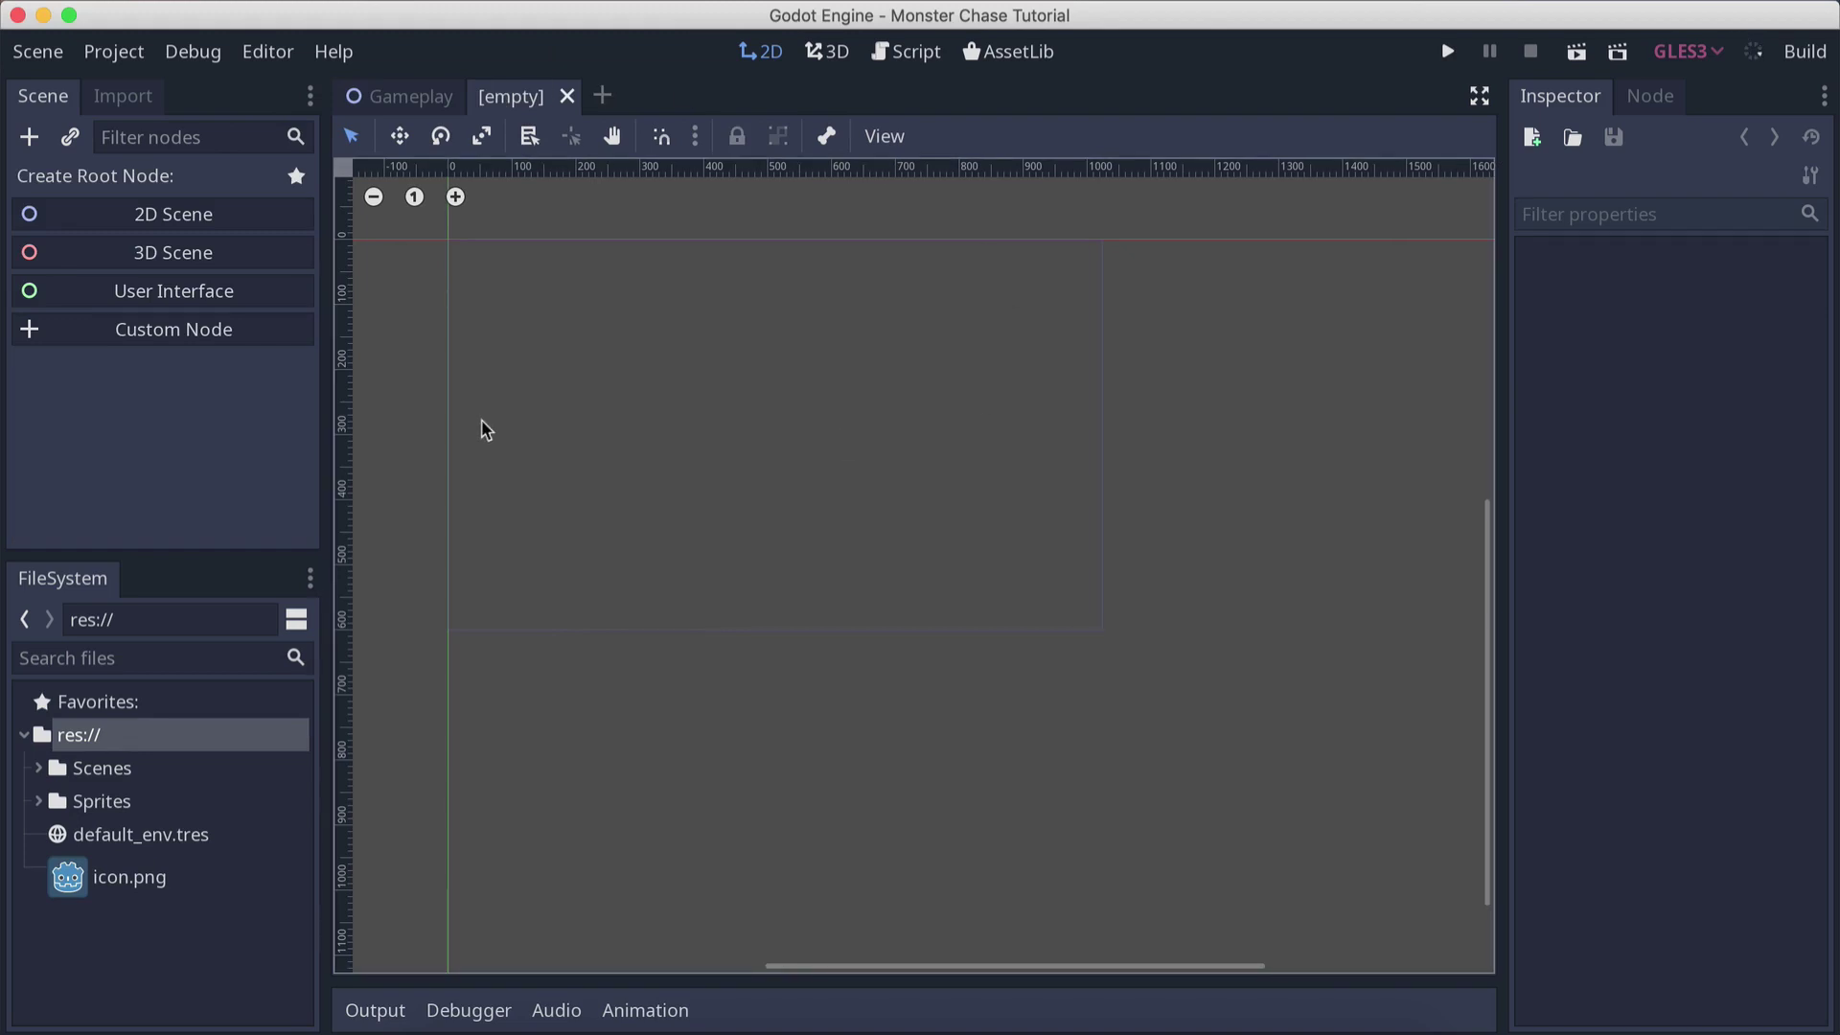
click(163, 214)
double_click(158, 188)
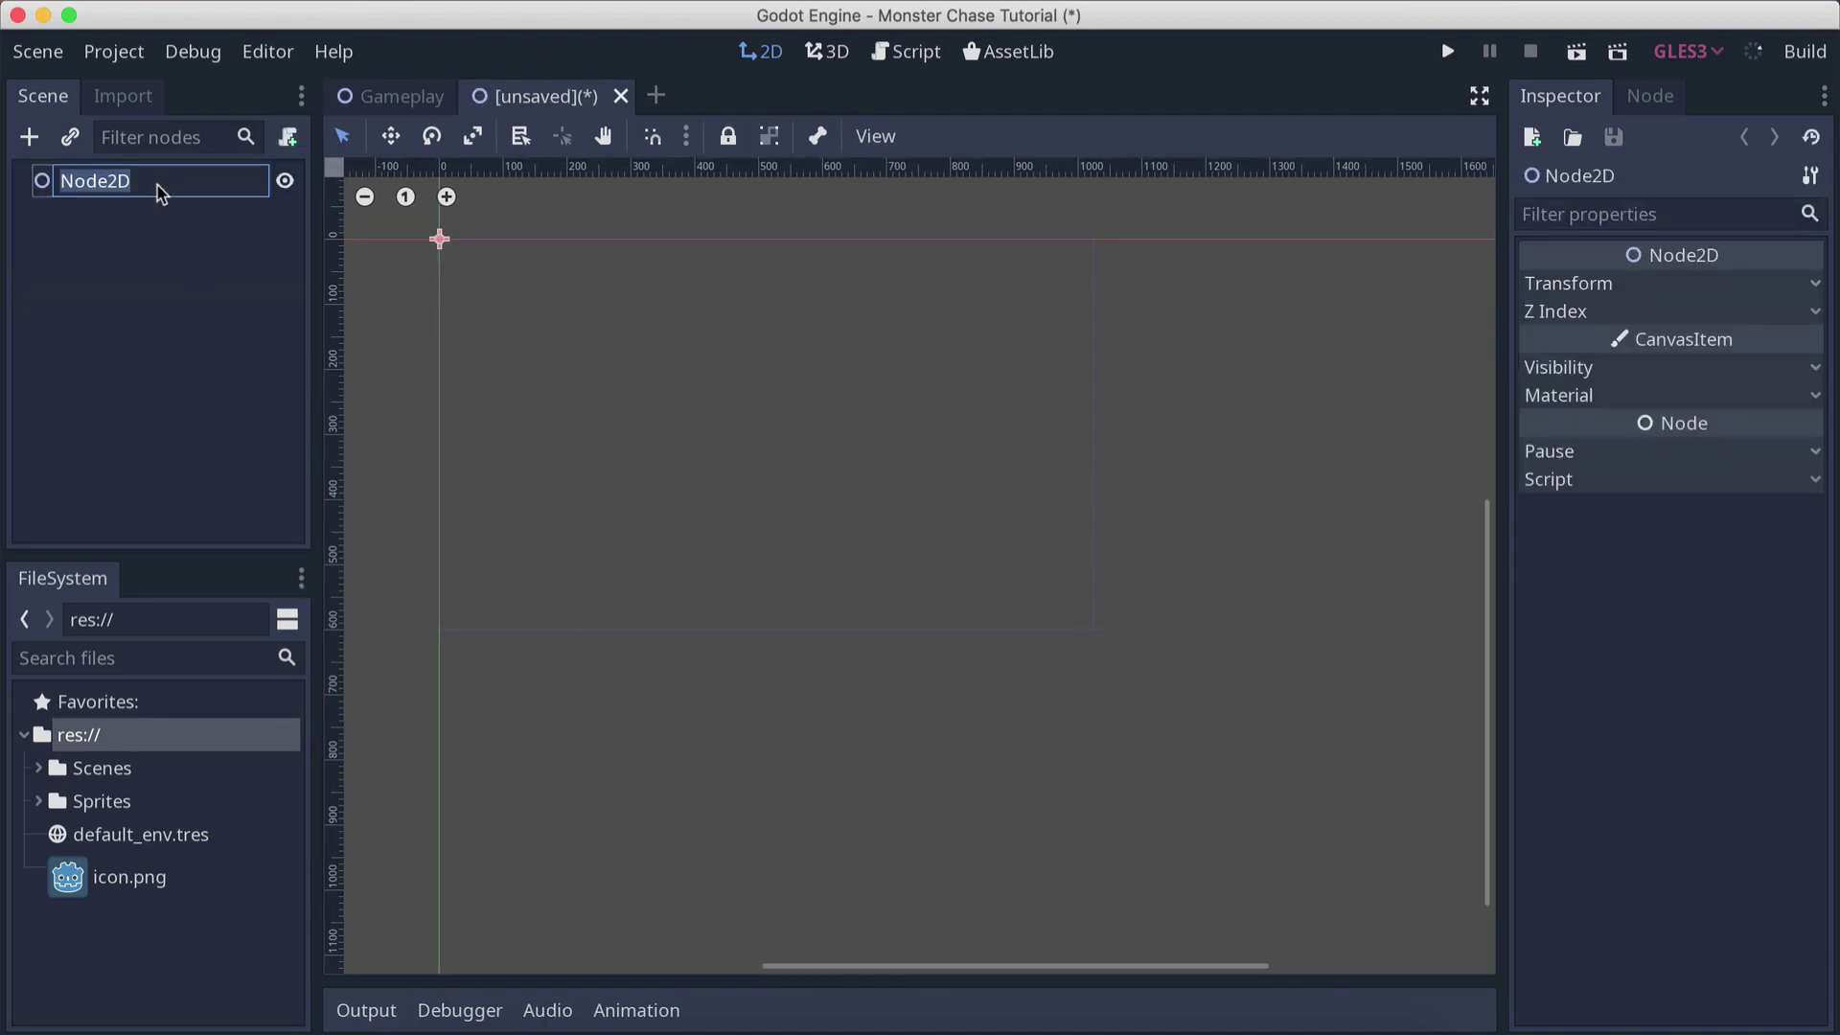
text(Player)
key(Return)
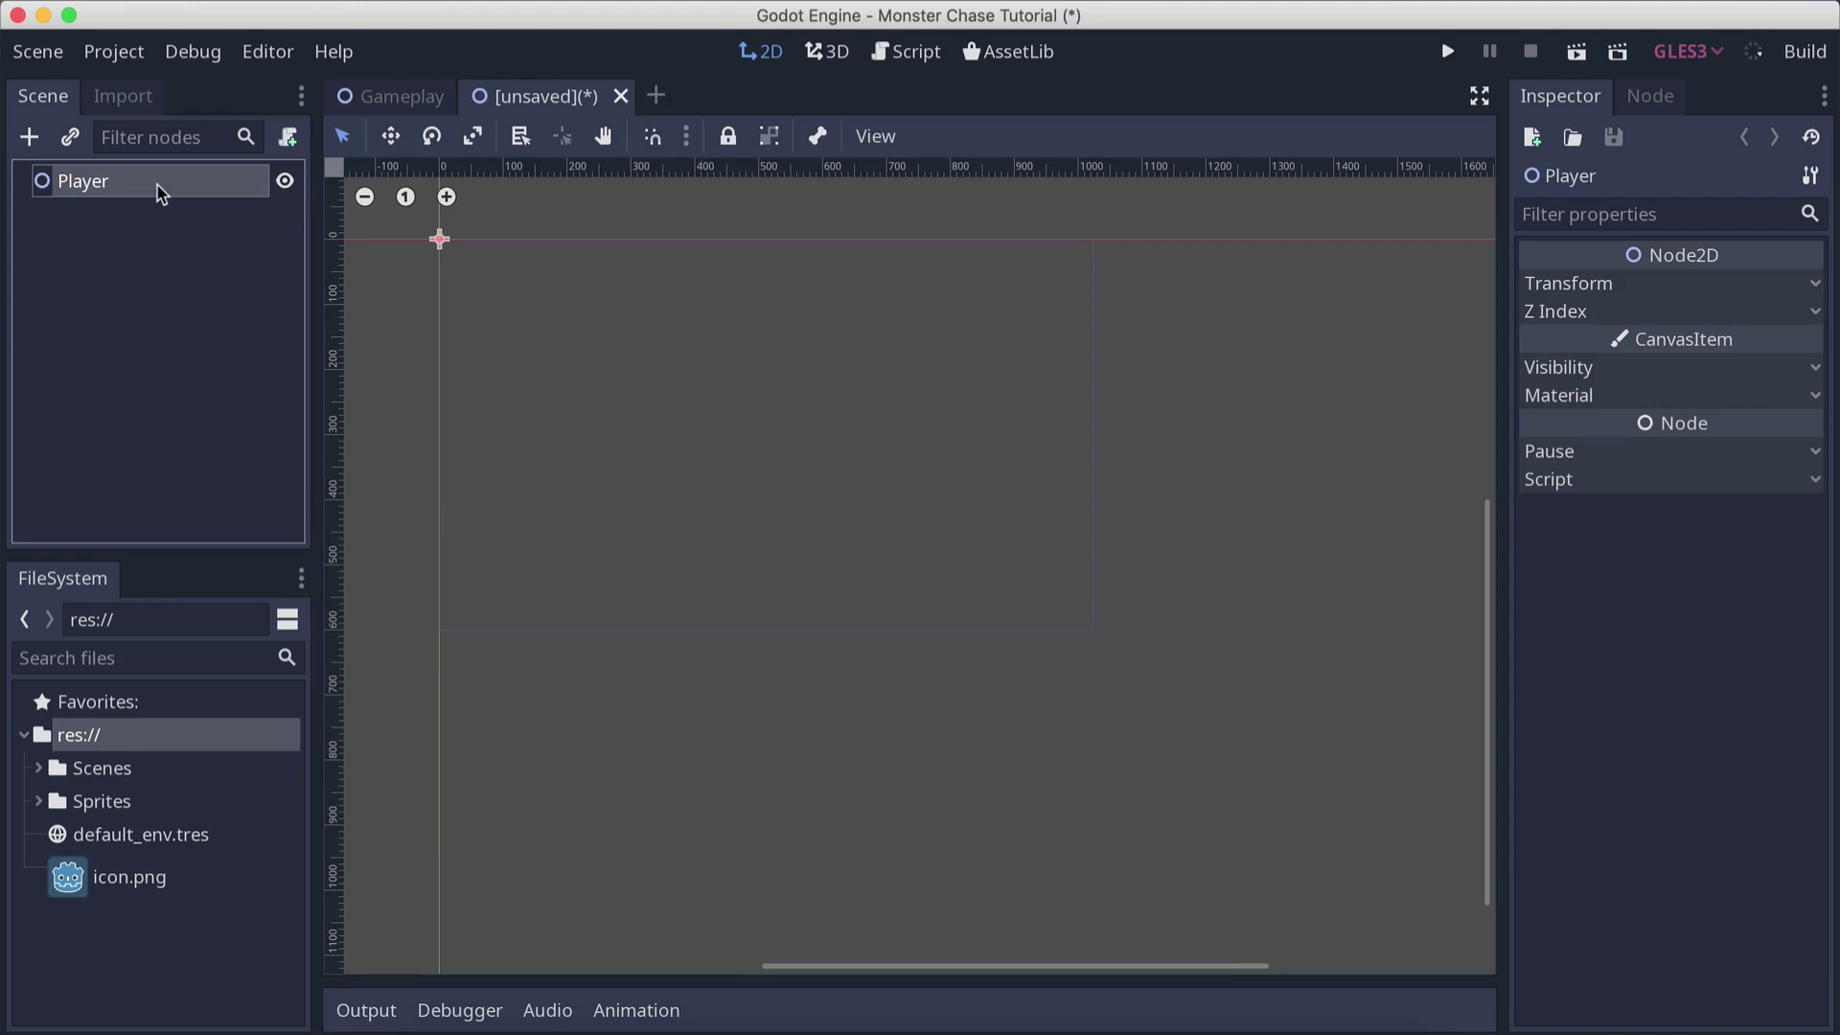
Change the Player node's type to KinematicBody2D and bring up the save dialog
right_click(96, 191)
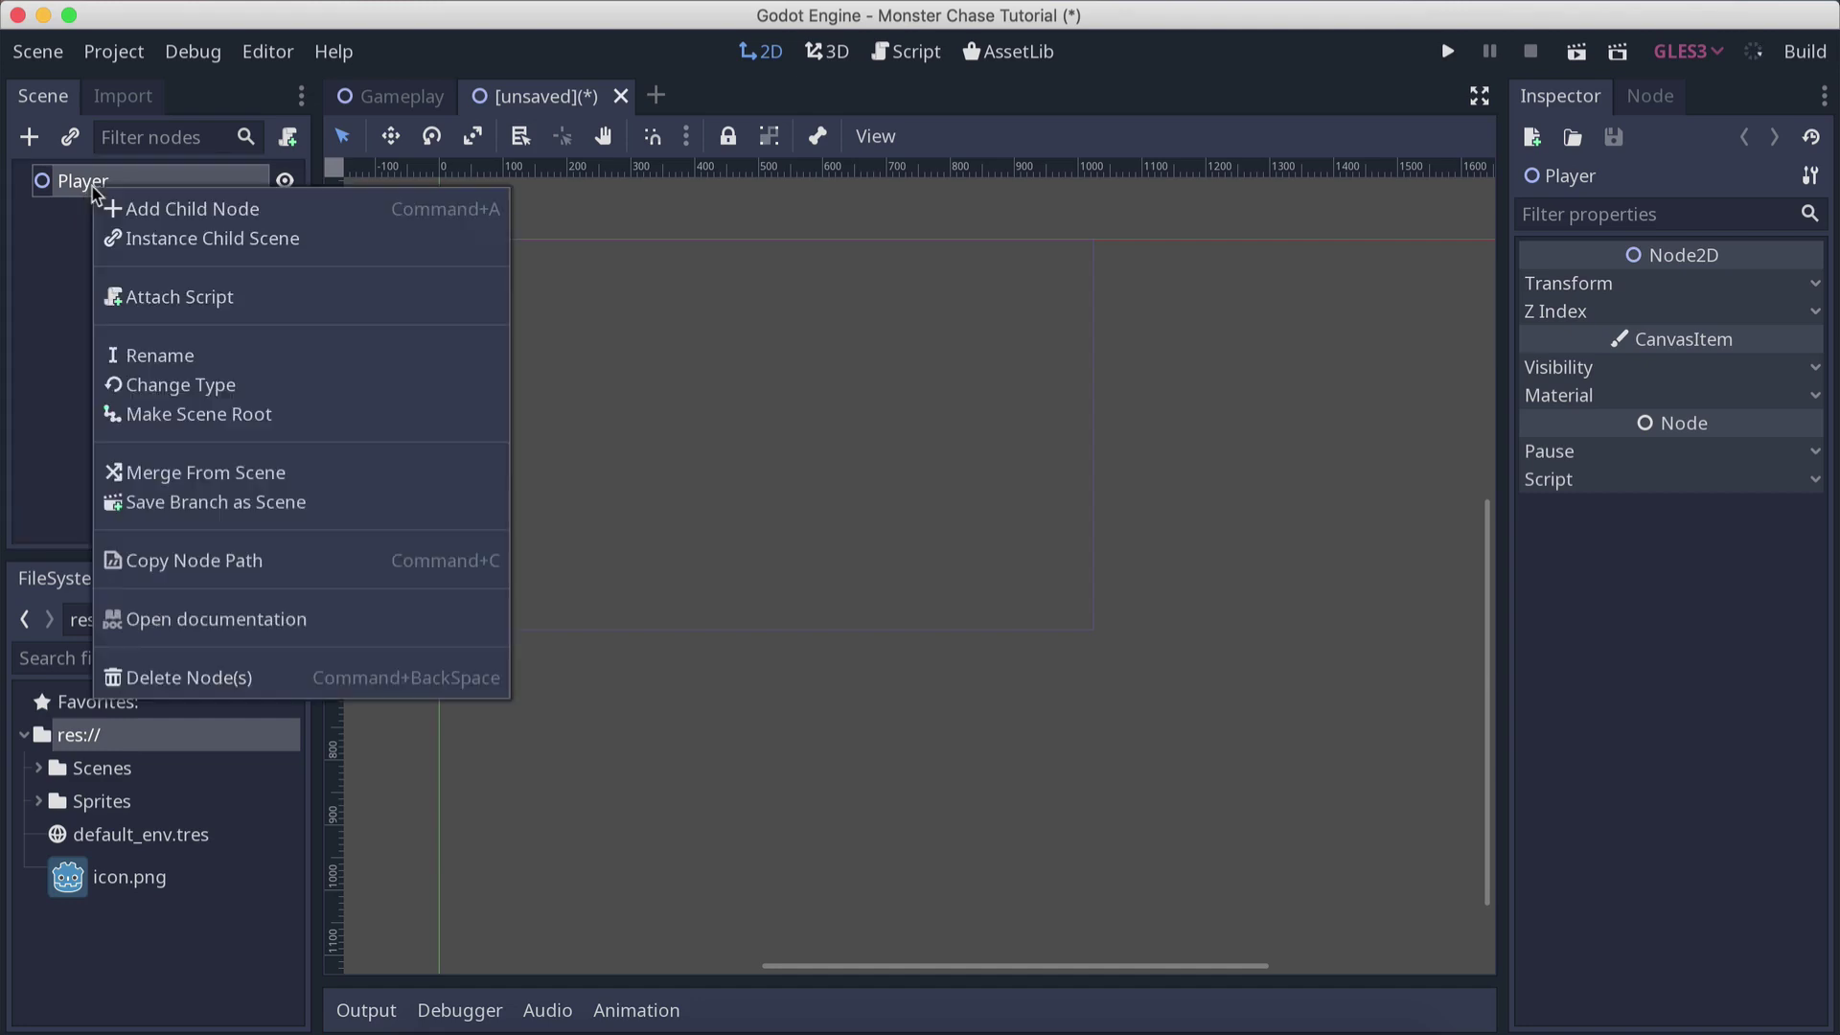
click(167, 384)
text(kinemn)
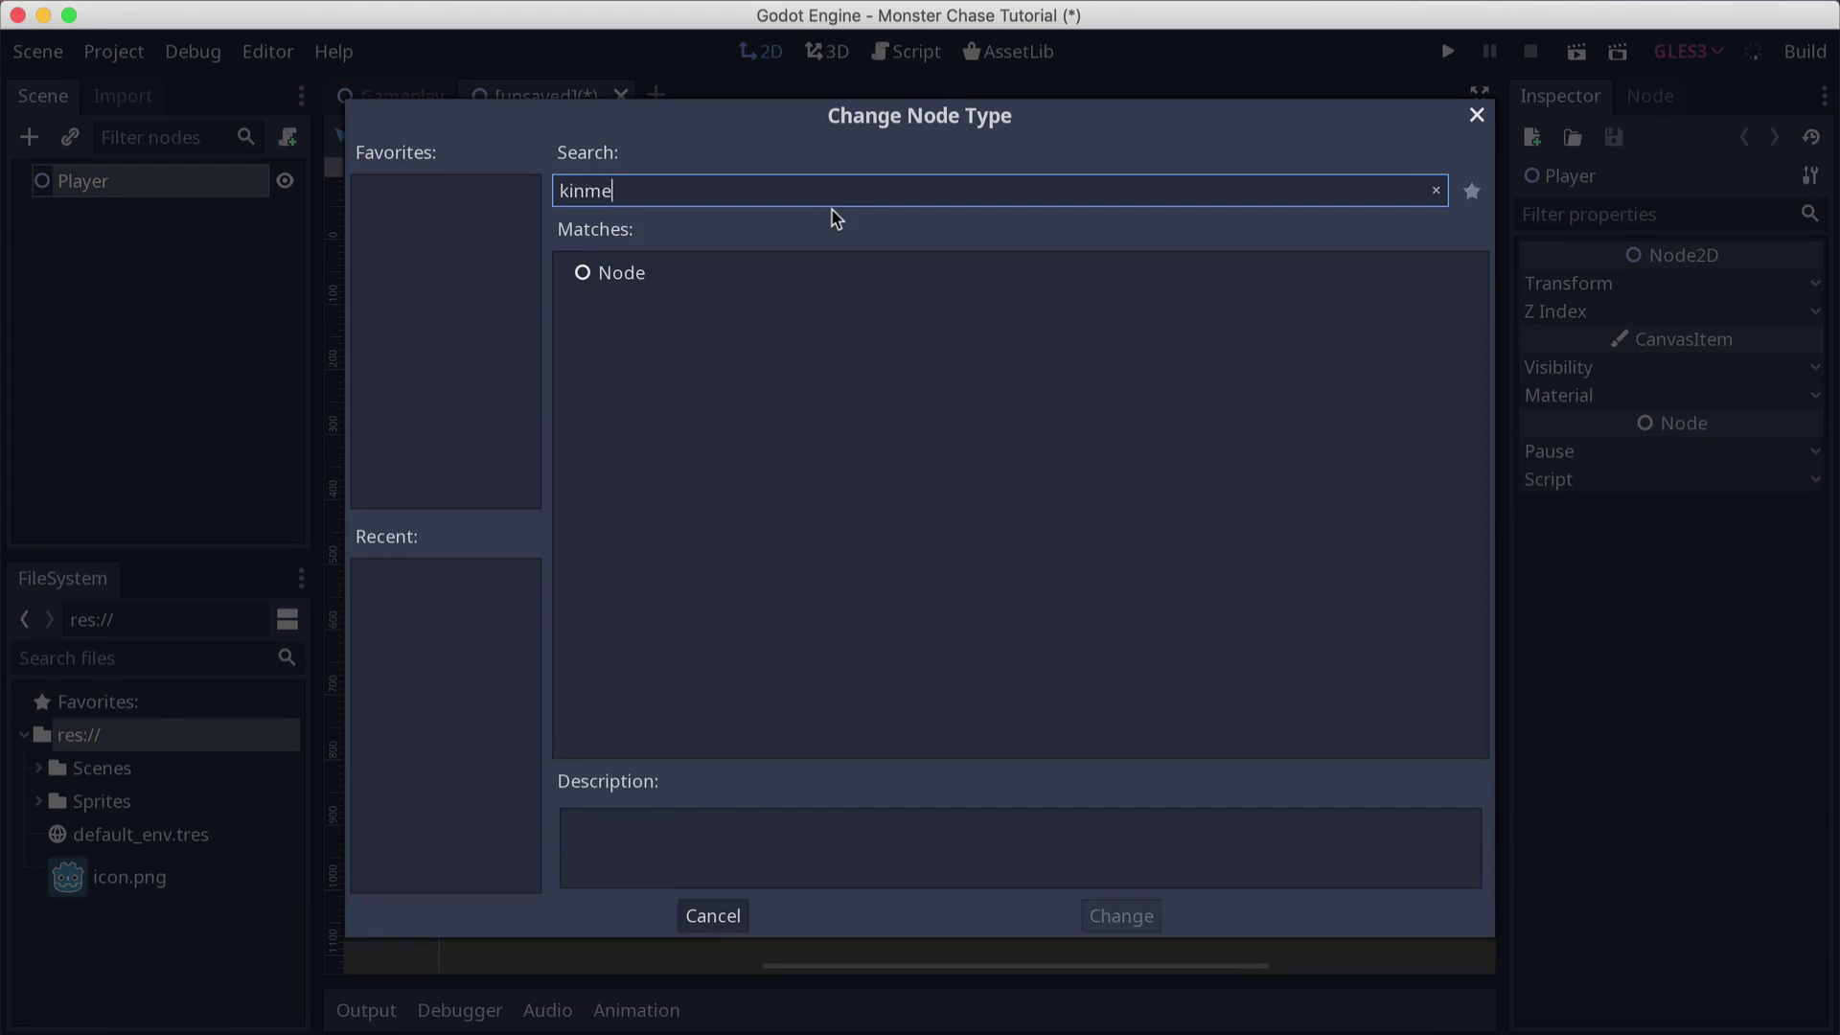
key(BackSpace)
key(BackSpace)
key(BackSpace)
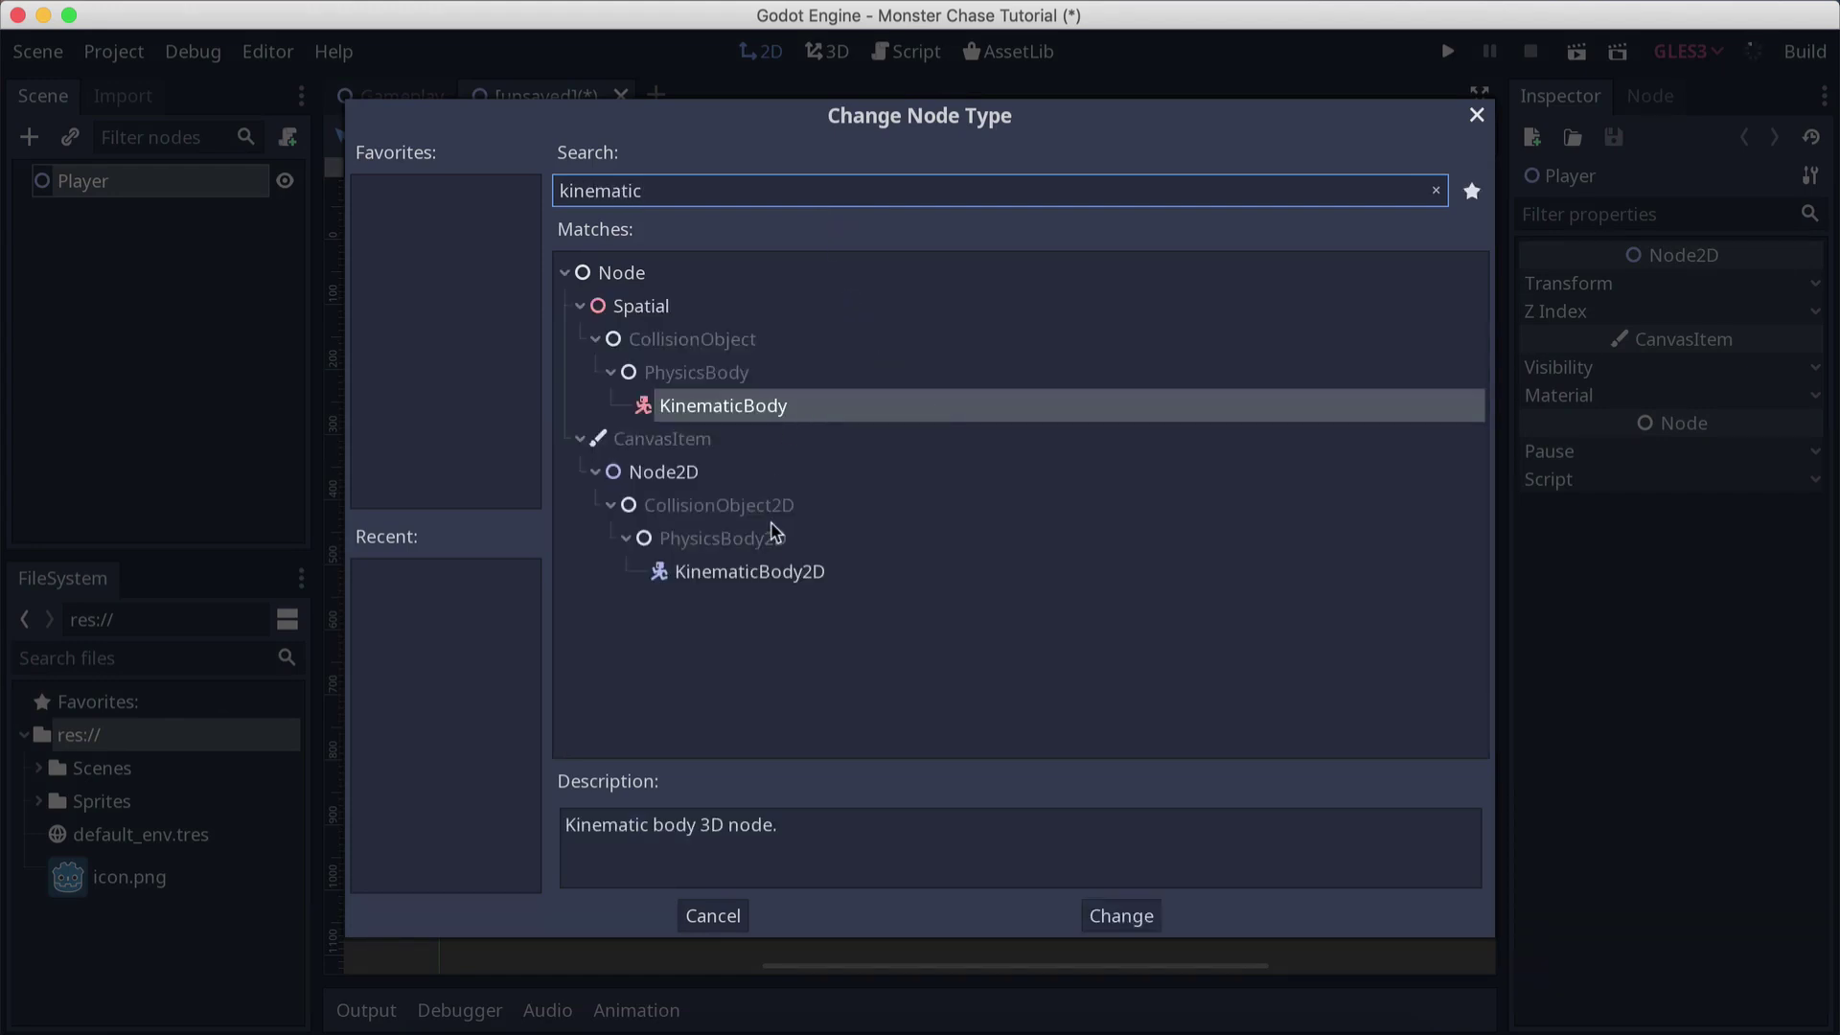
click(757, 572)
key(Return)
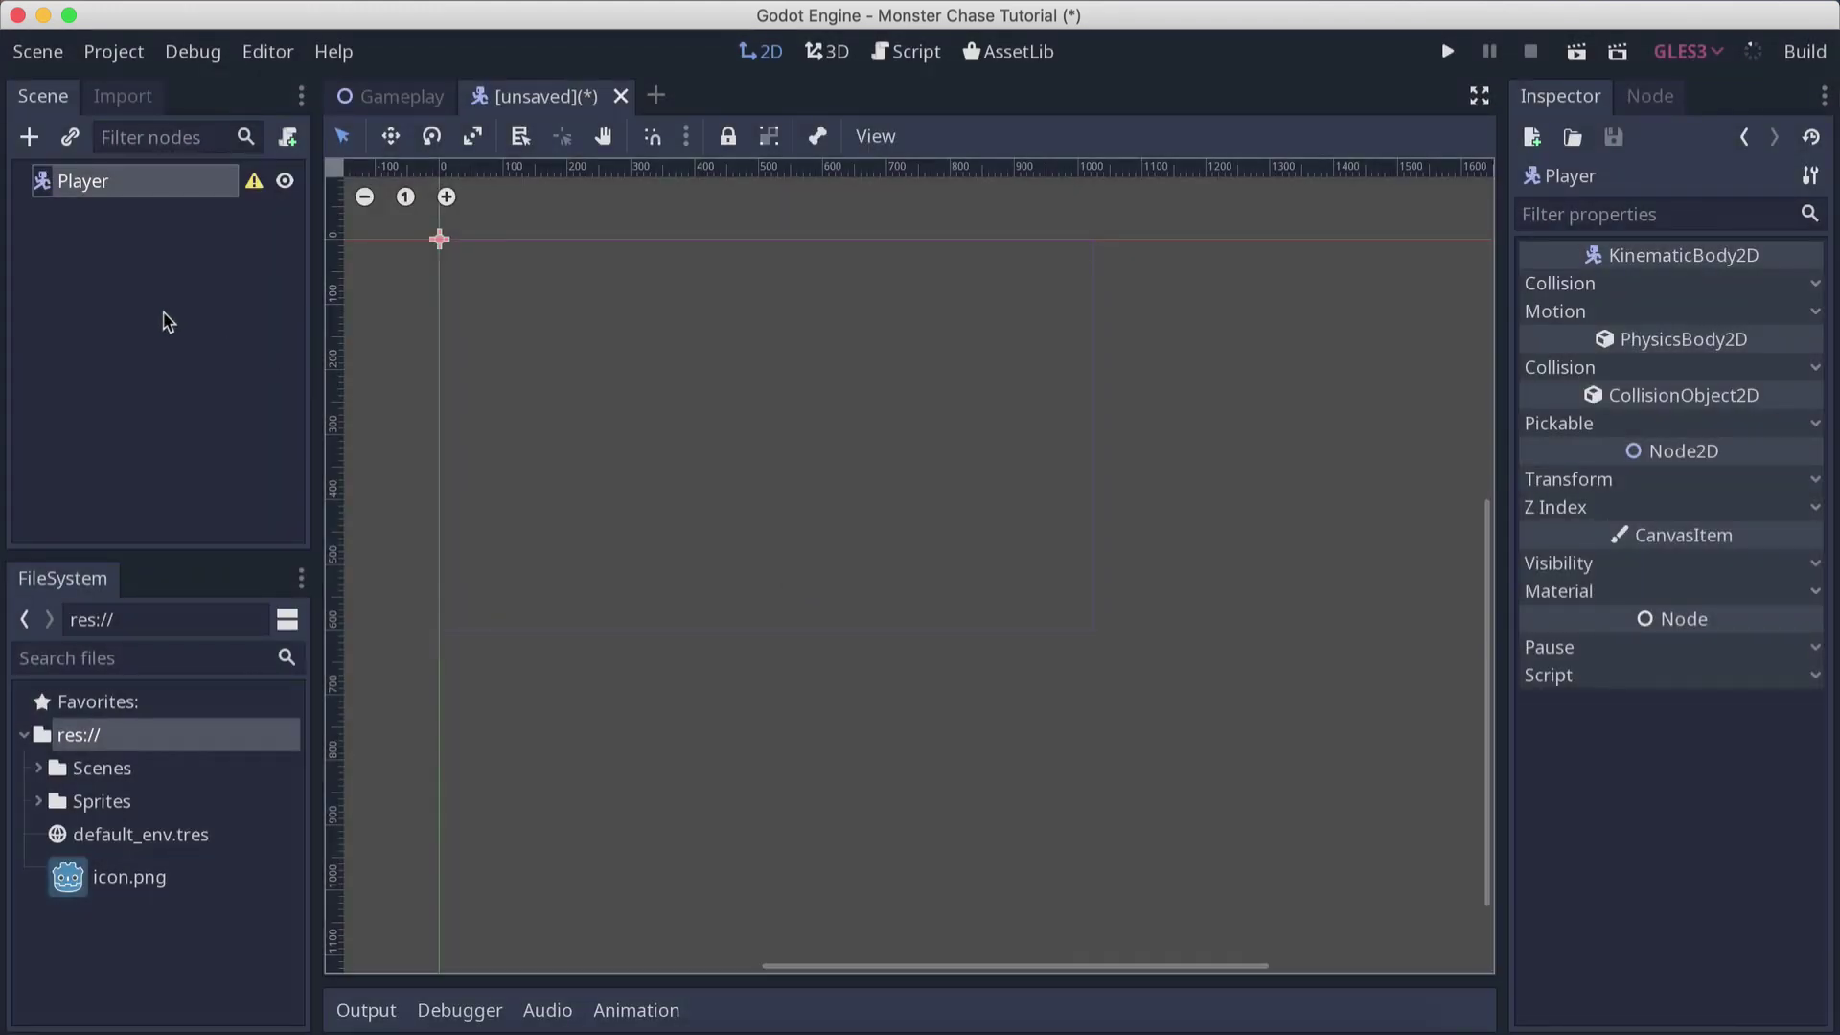
key(super+s)
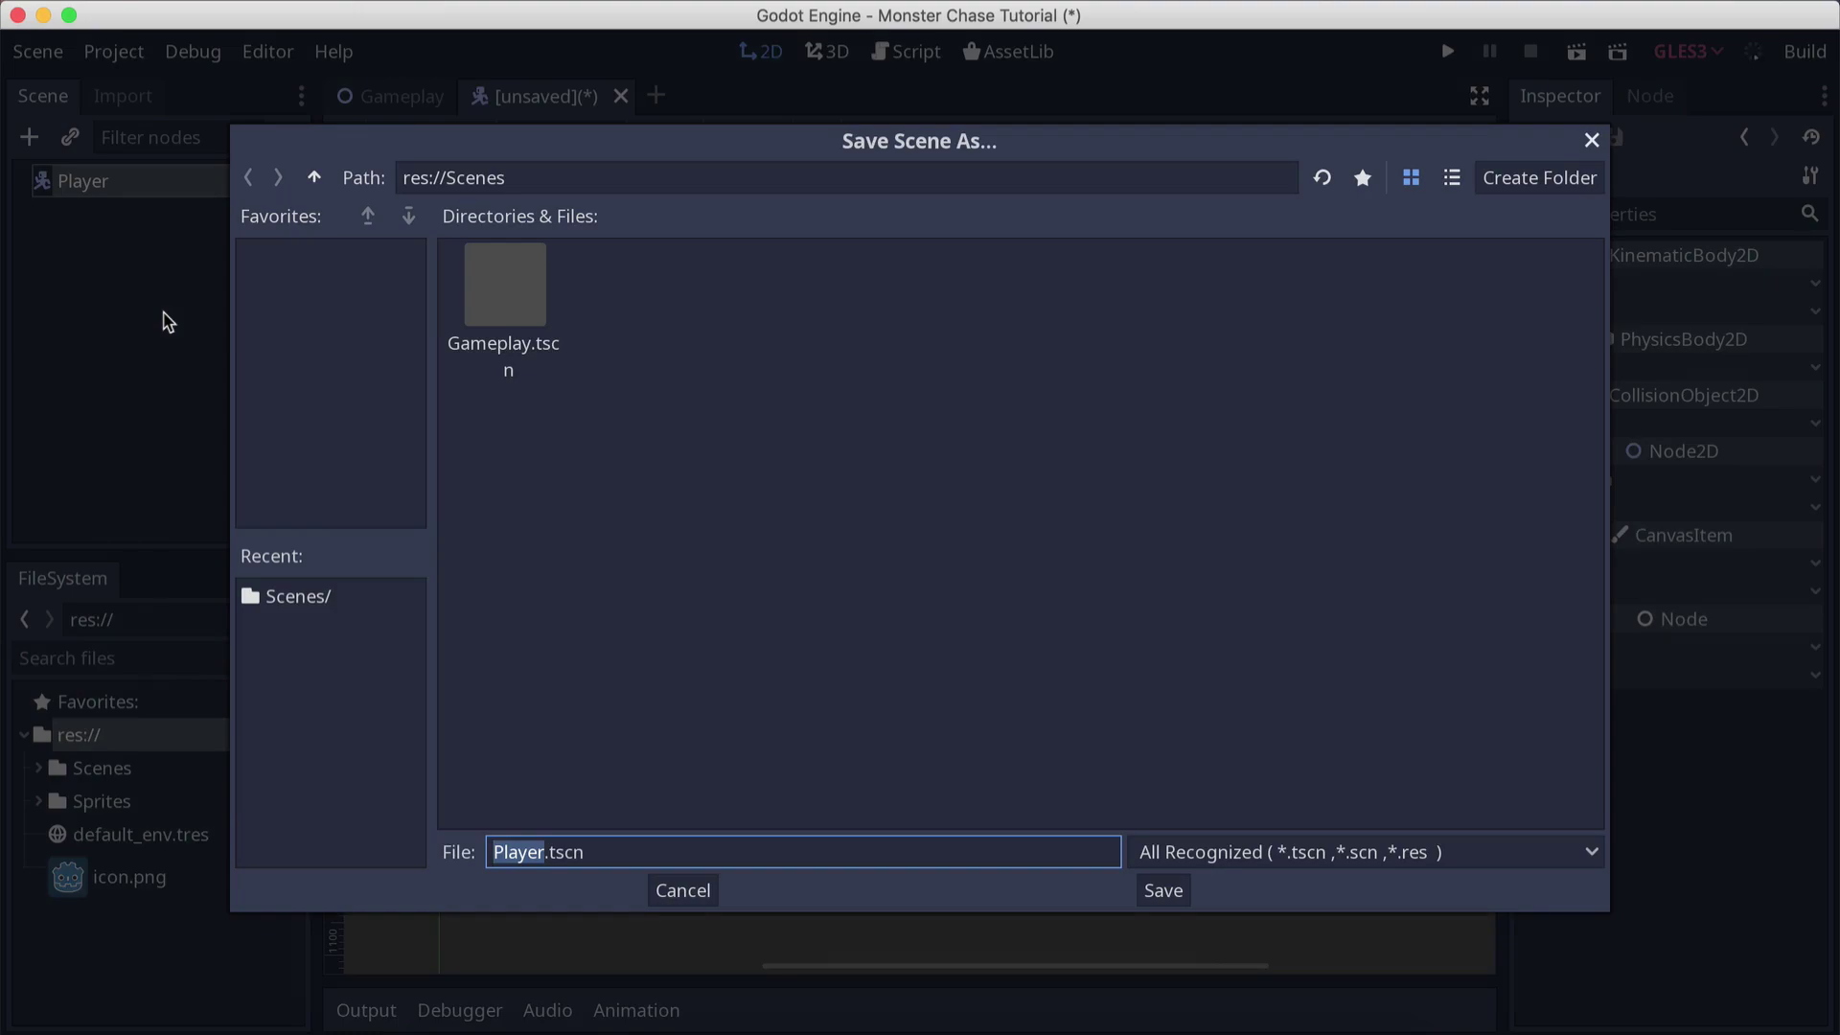
Save the scene as Player.tscn in res://Scenes, then open Add Child Node
click(693, 890)
key(super+s)
click(1163, 890)
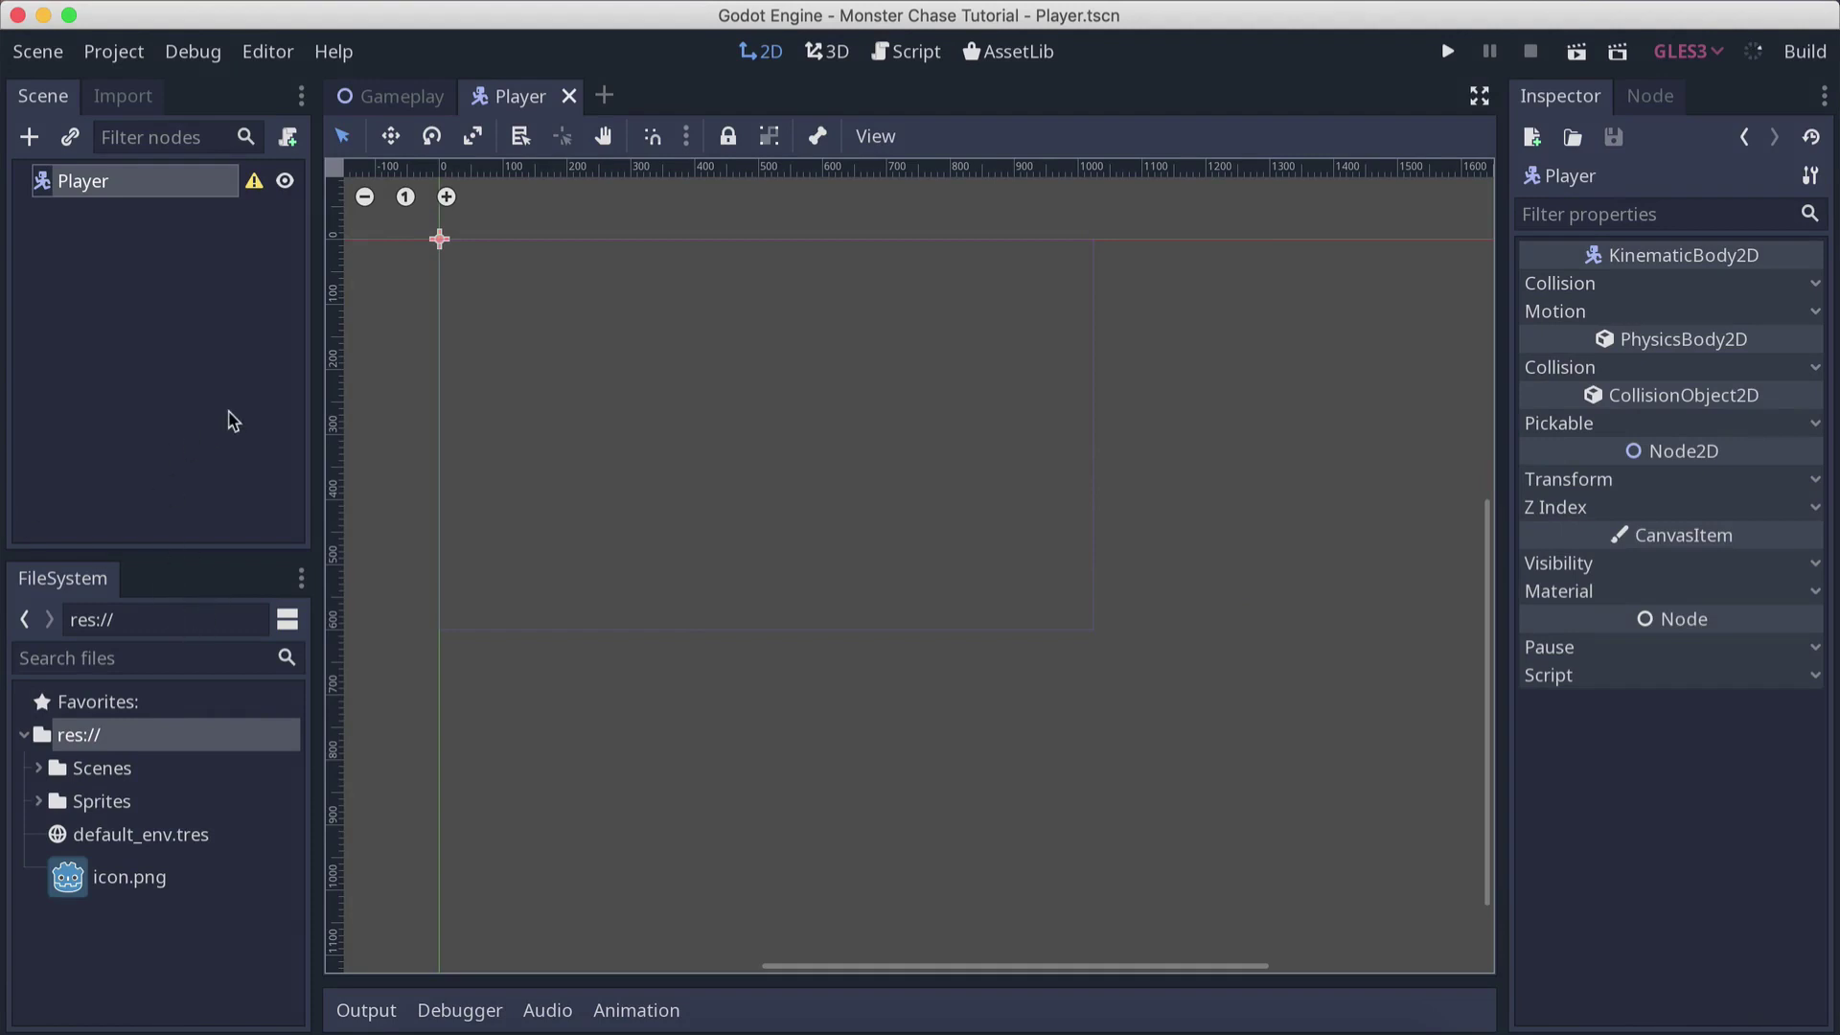
click(29, 137)
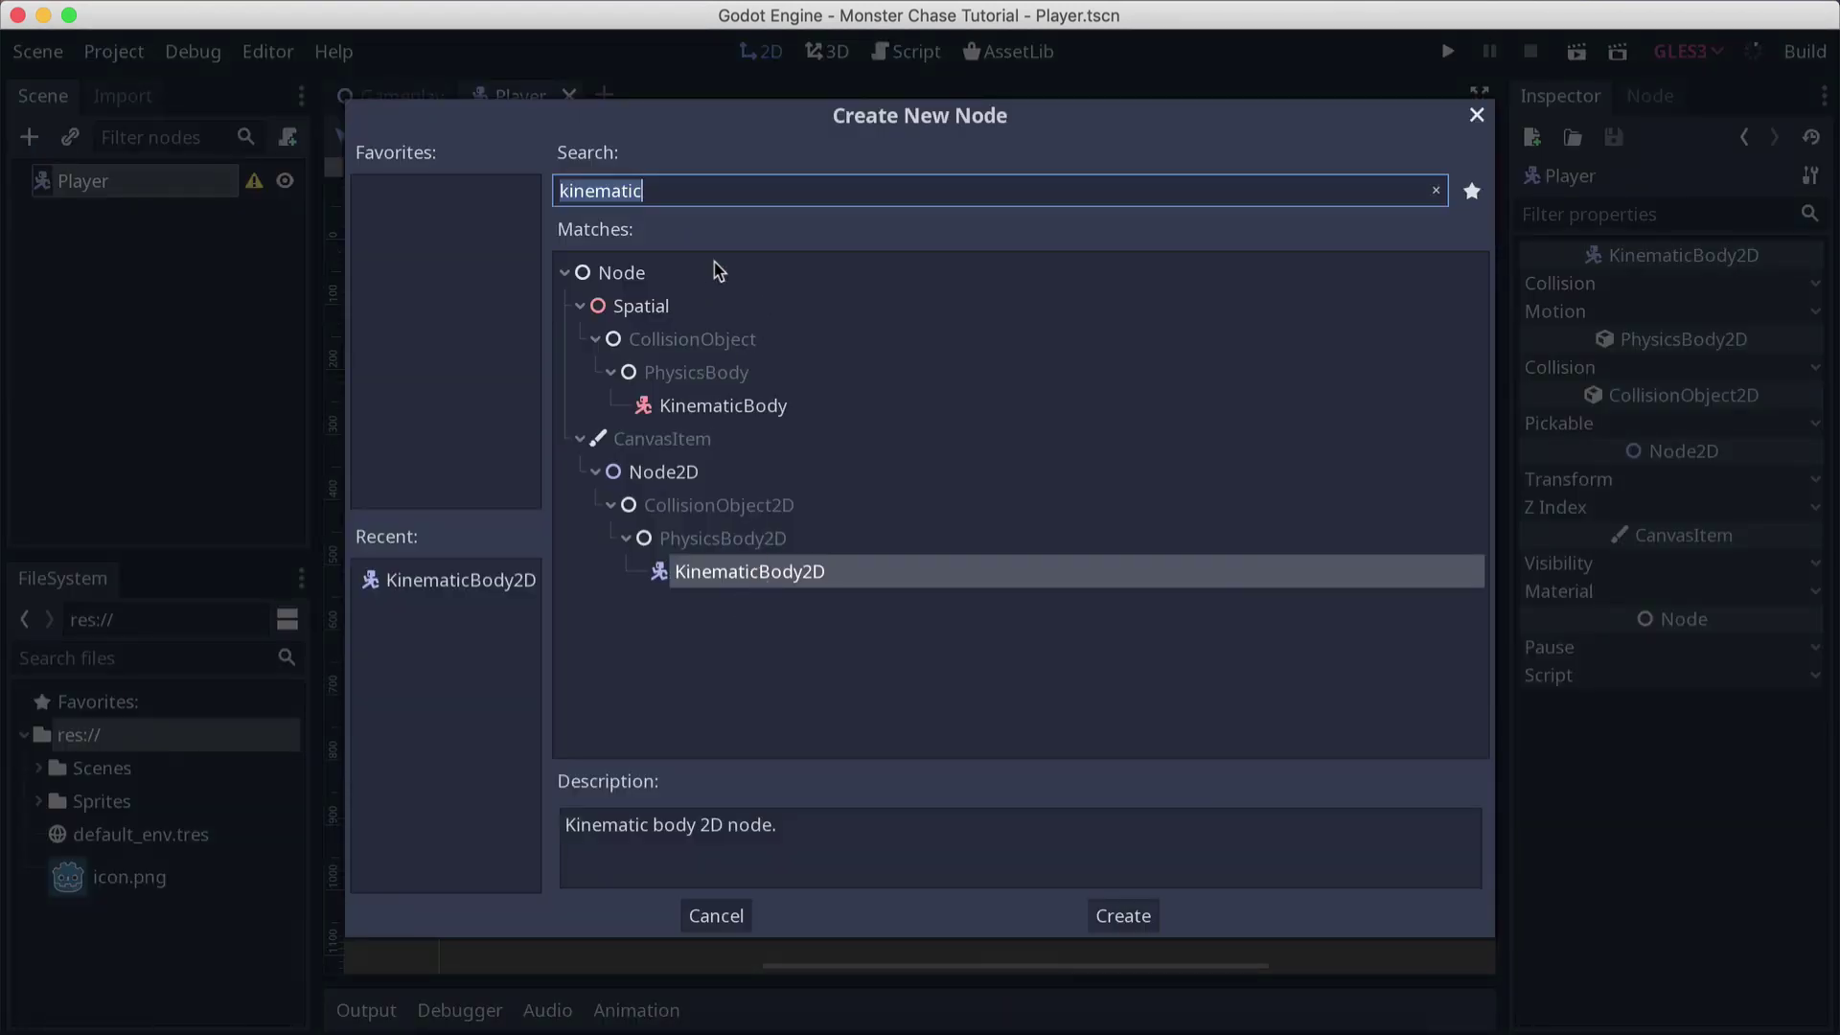
Add an AnimatedSprite child under Player and rename it Animation
text(spri)
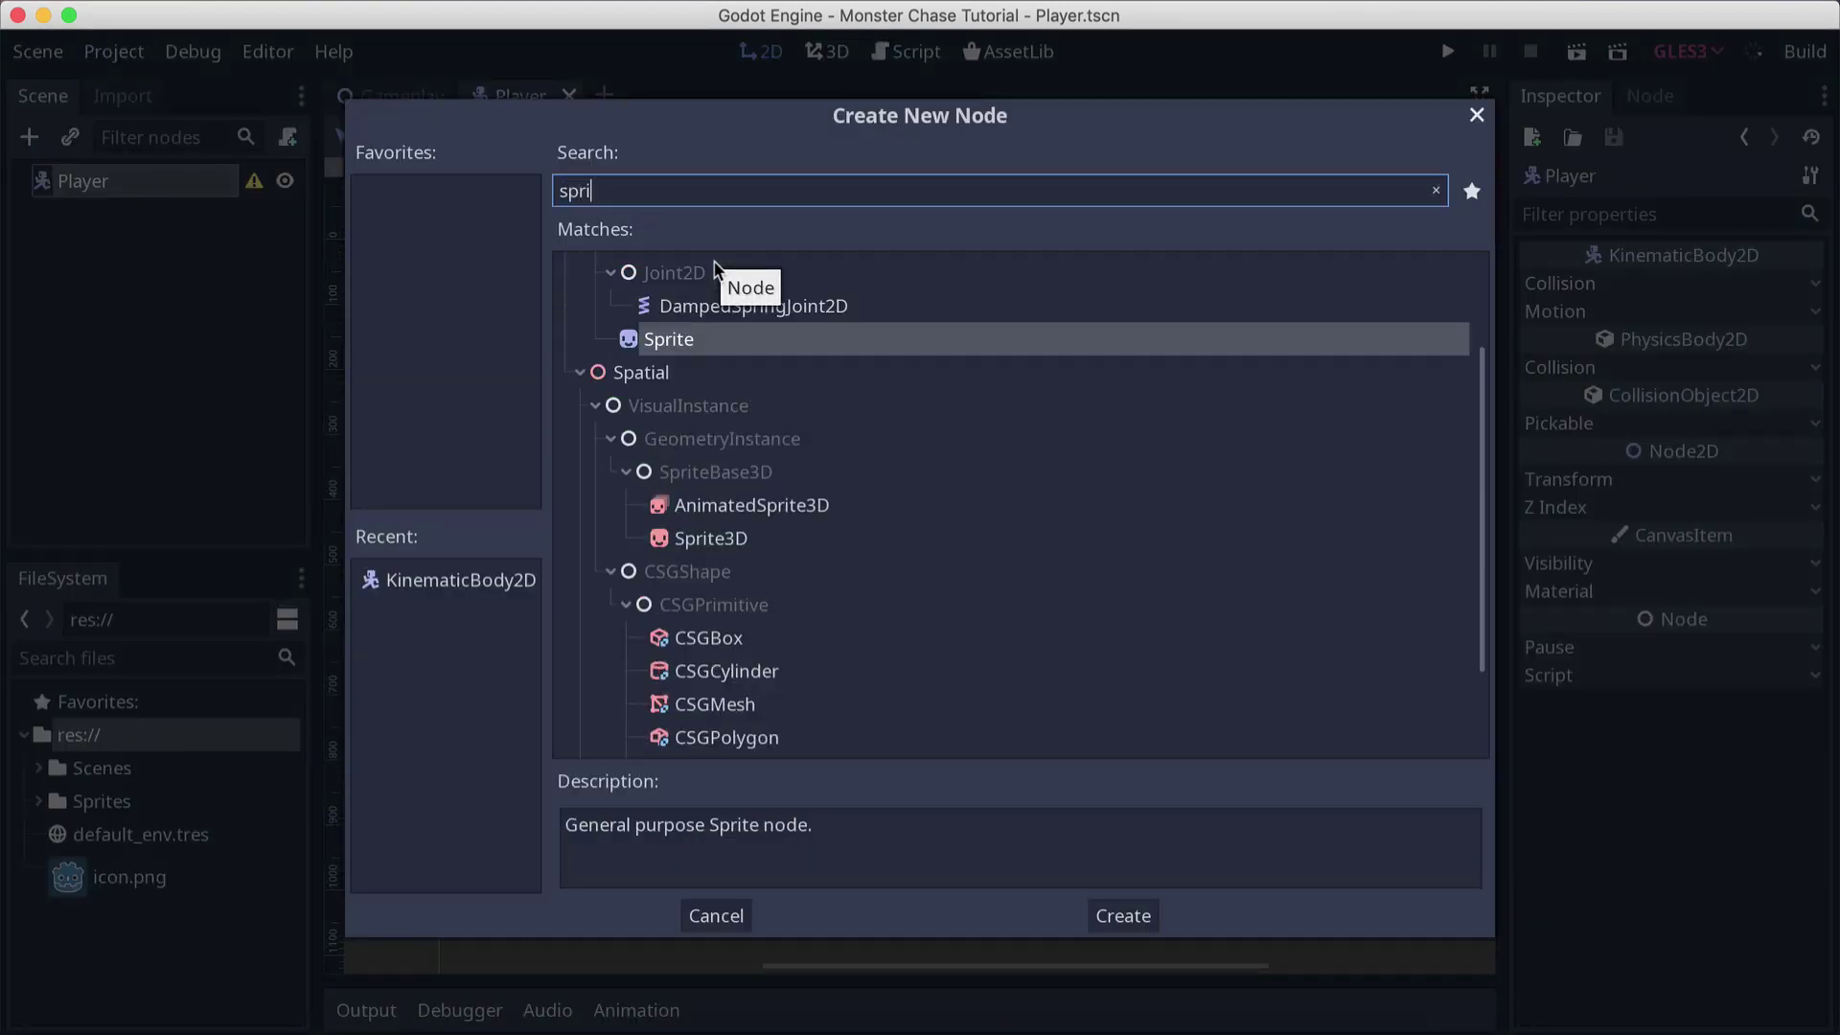
key(BackSpace)
key(BackSpace)
key(BackSpace)
key(BackSpace)
text(animated)
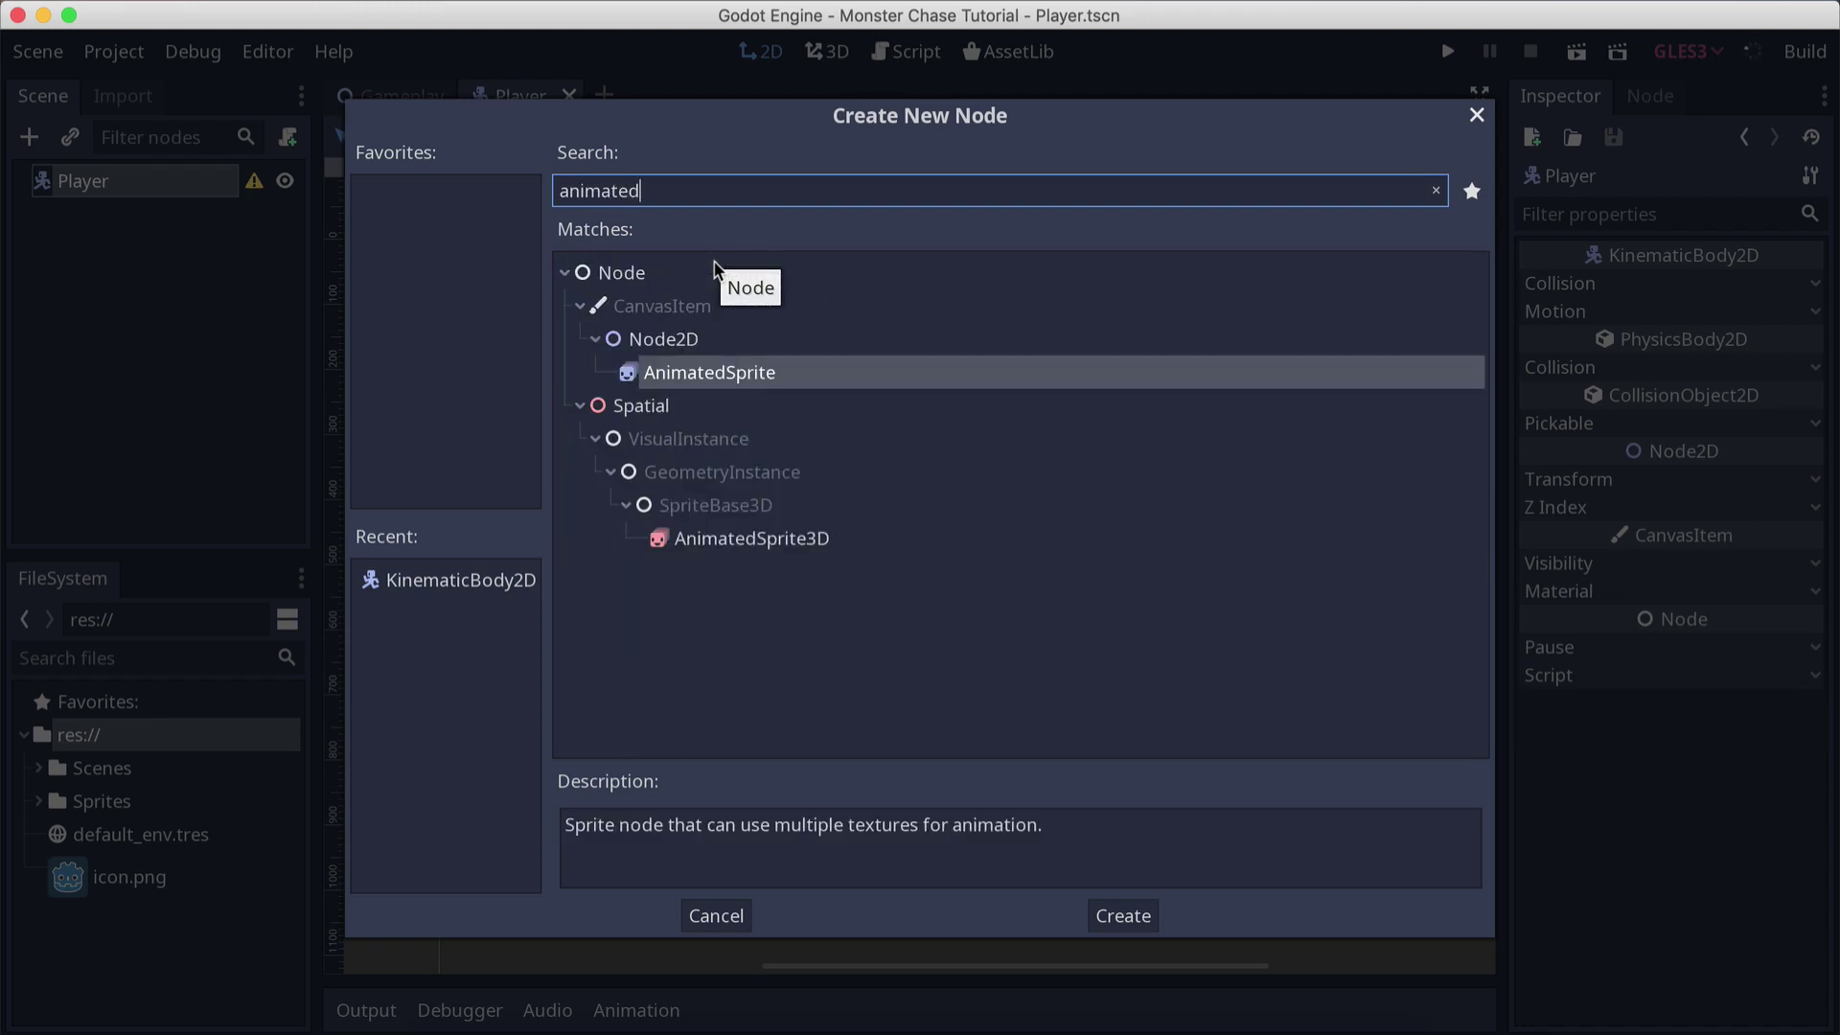
double_click(784, 380)
double_click(128, 215)
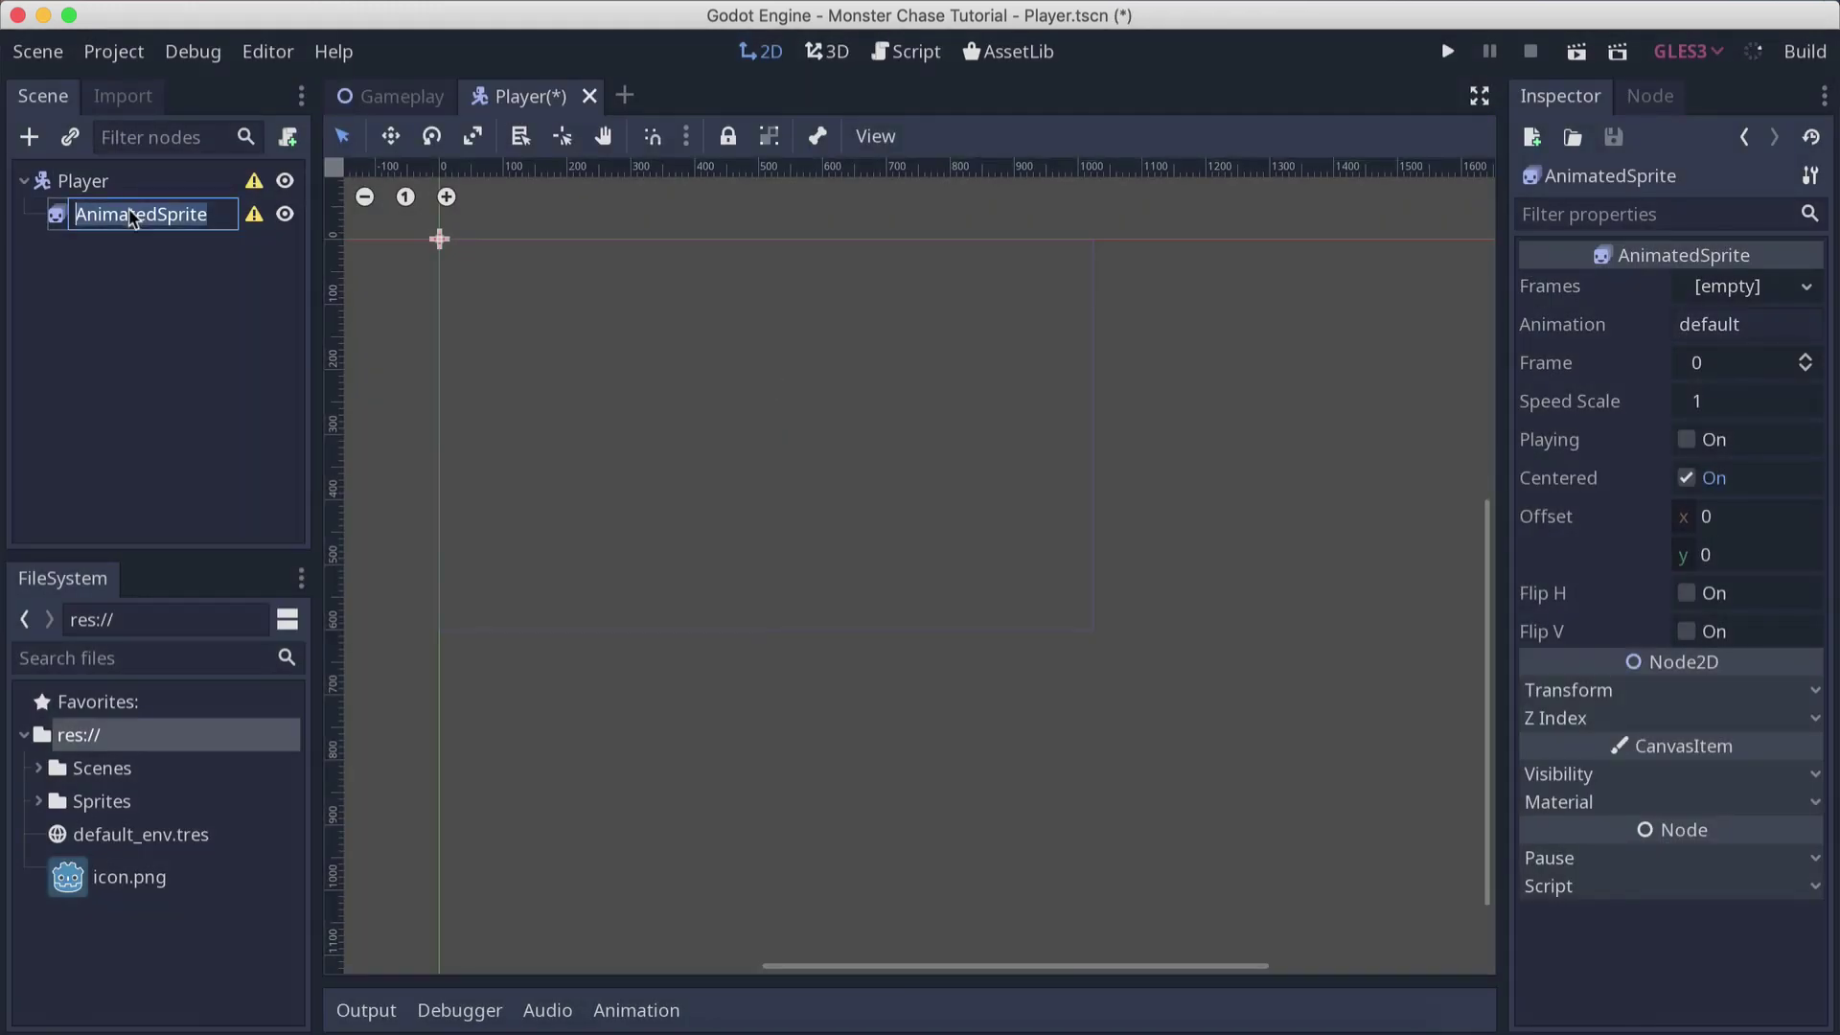
text(Animation)
key(Return)
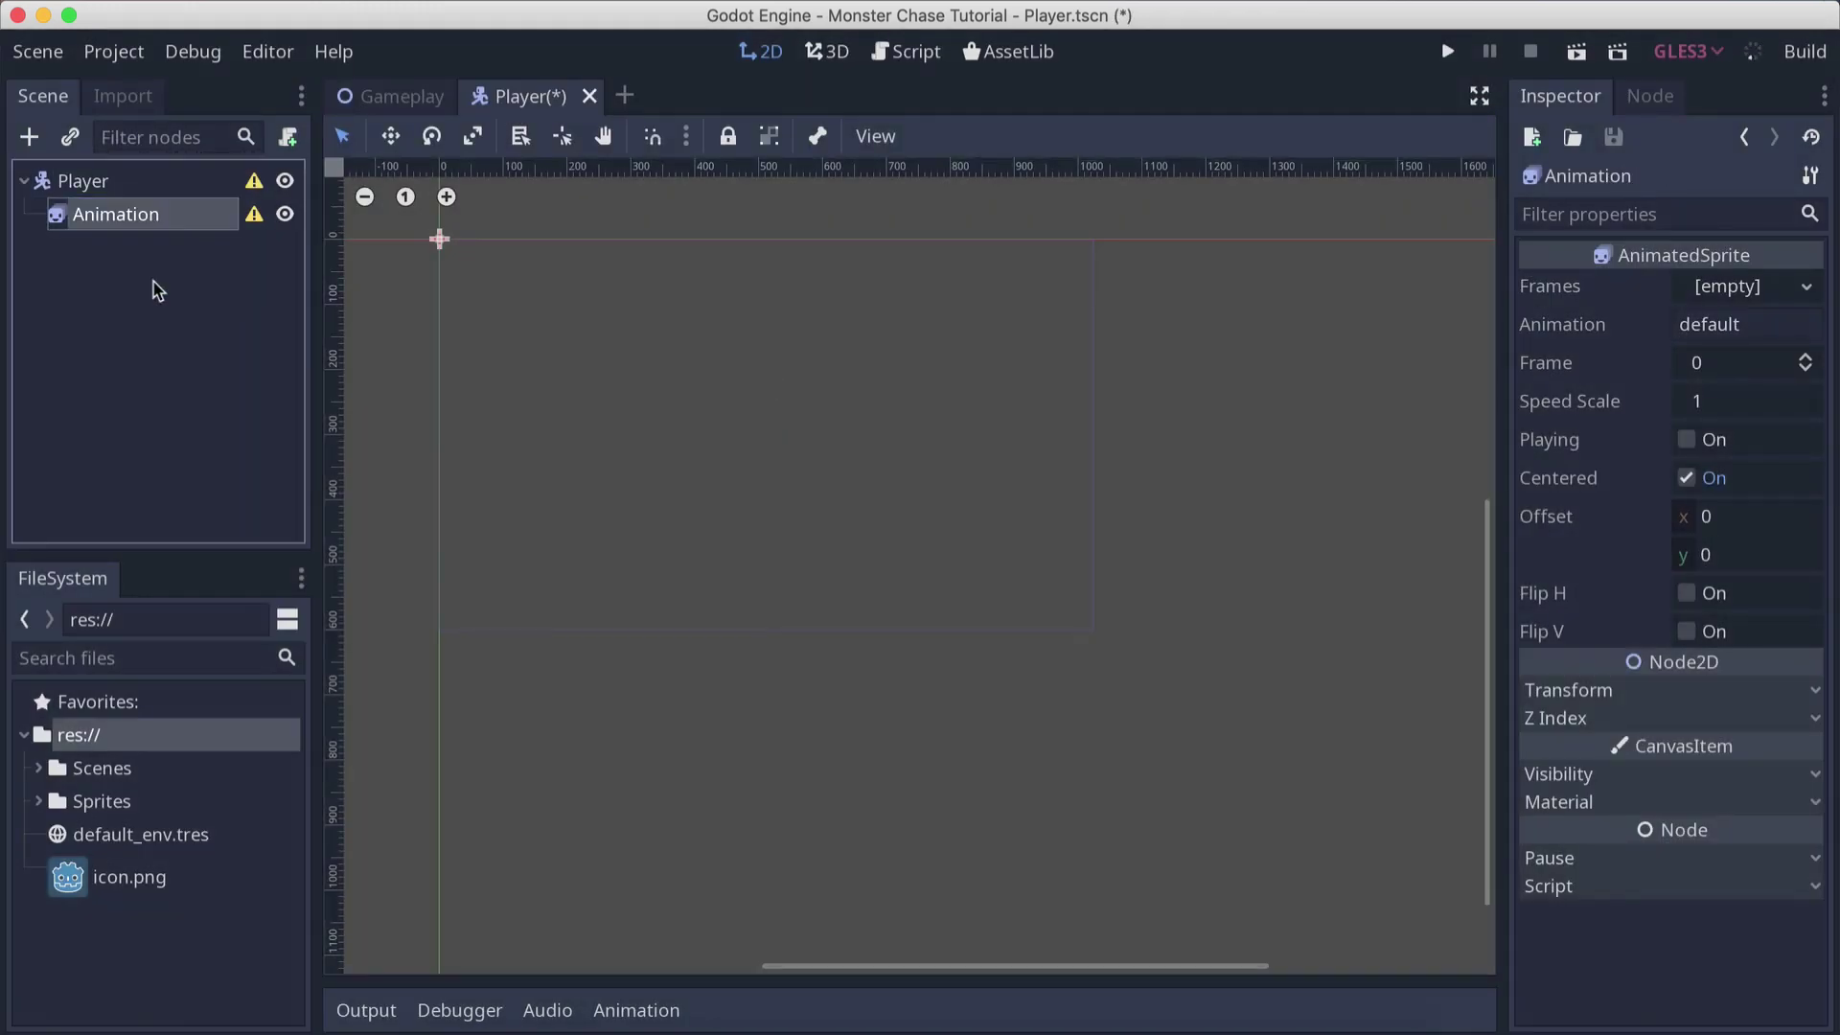
scroll(423, 259, up, 5)
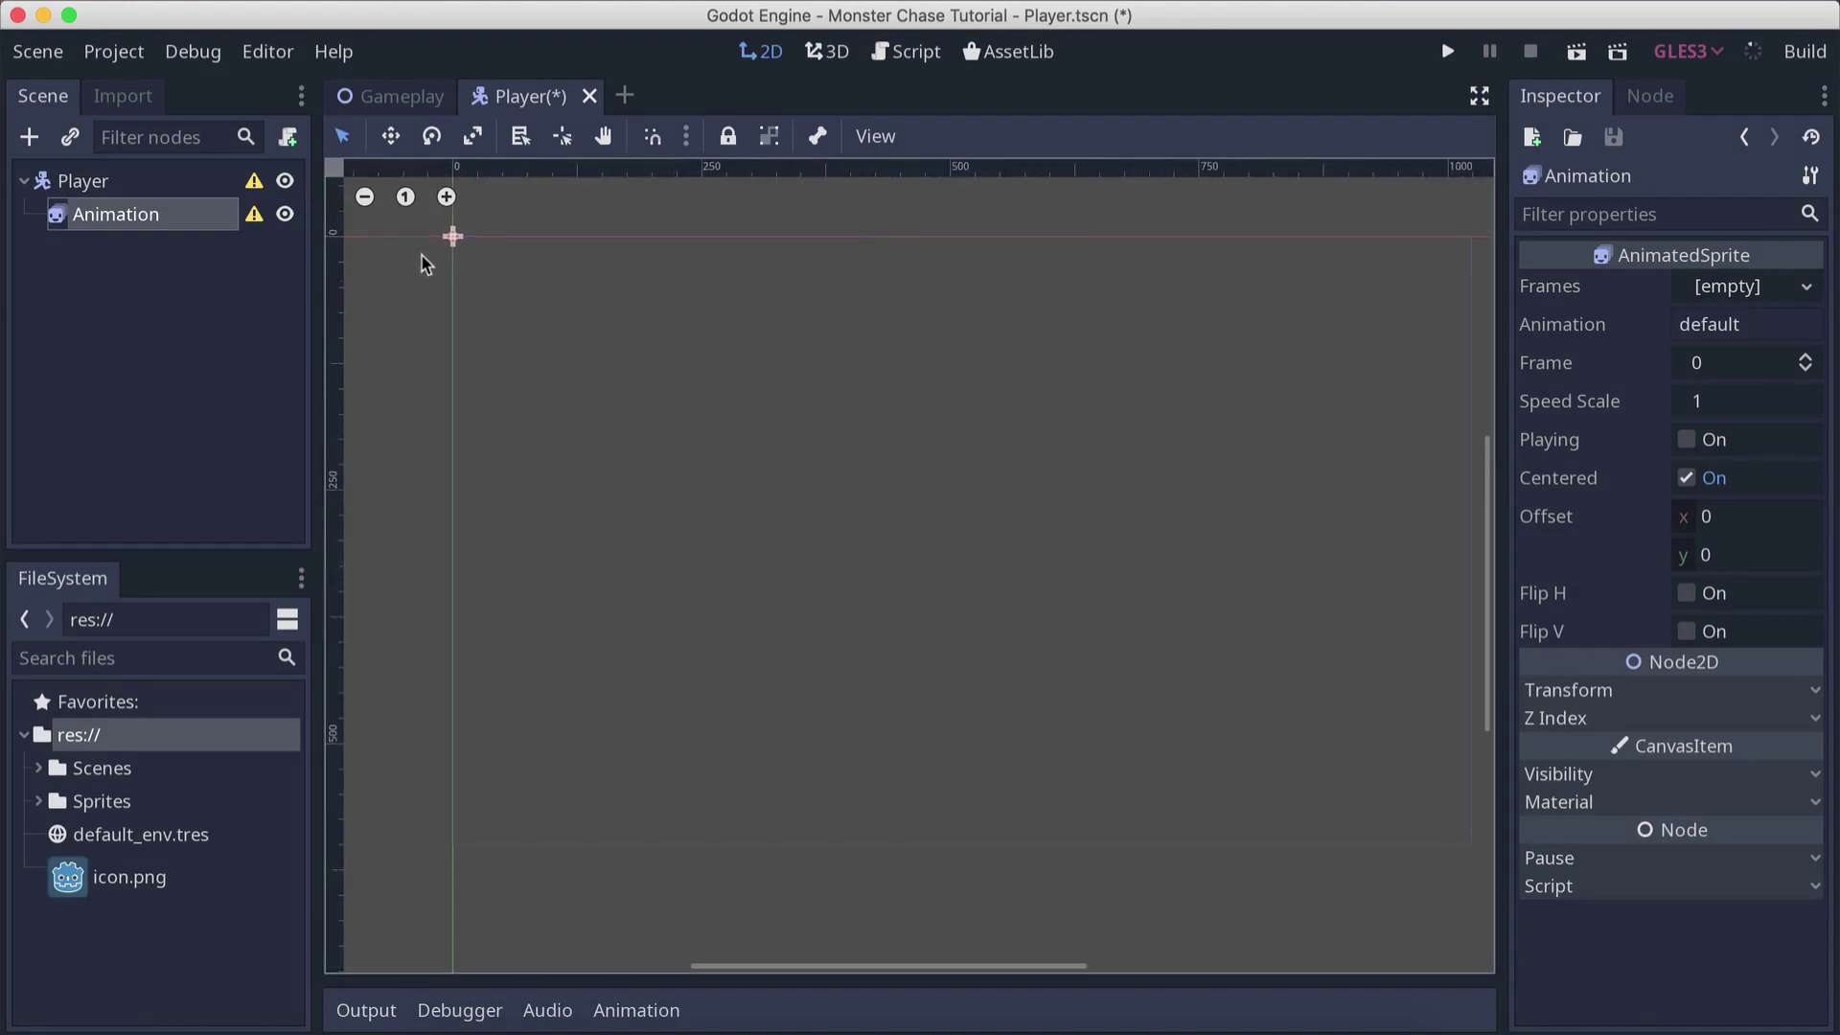
scroll(651, 493, up, 2)
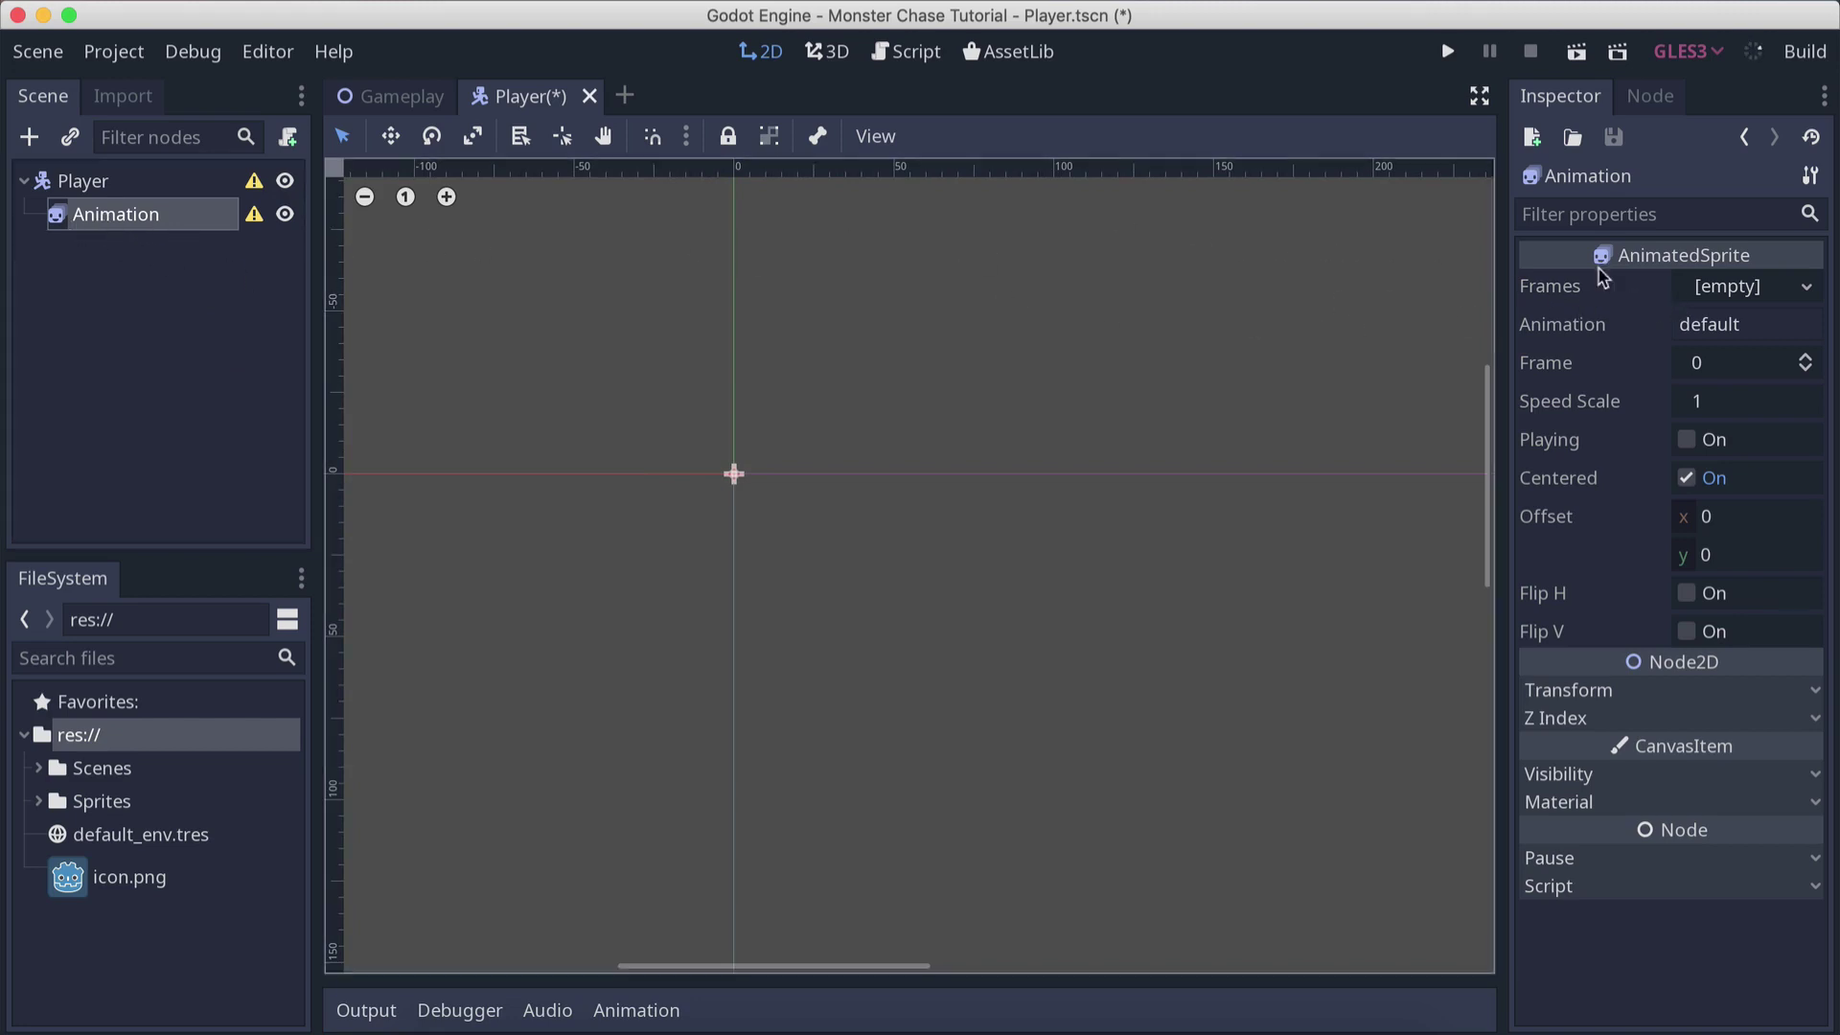
Give Animation a new SpriteFrames resource and rename its default animation to Idle
click(1728, 287)
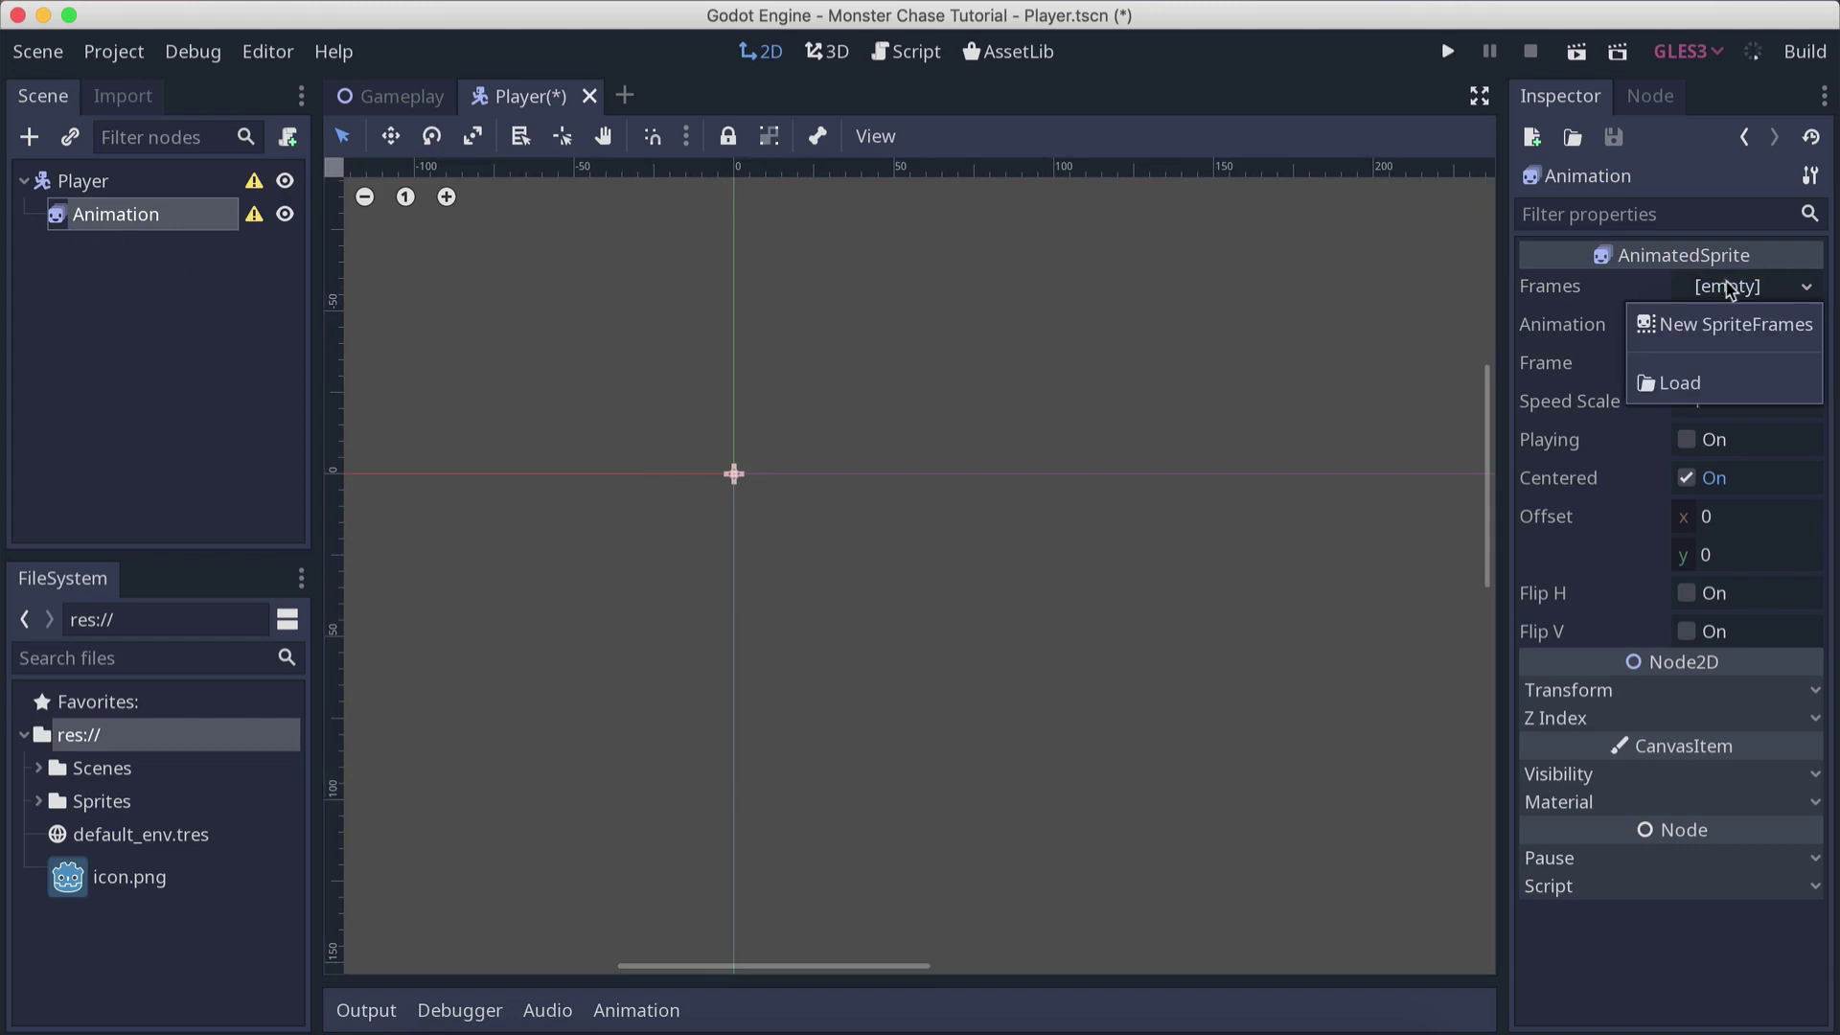
click(1699, 330)
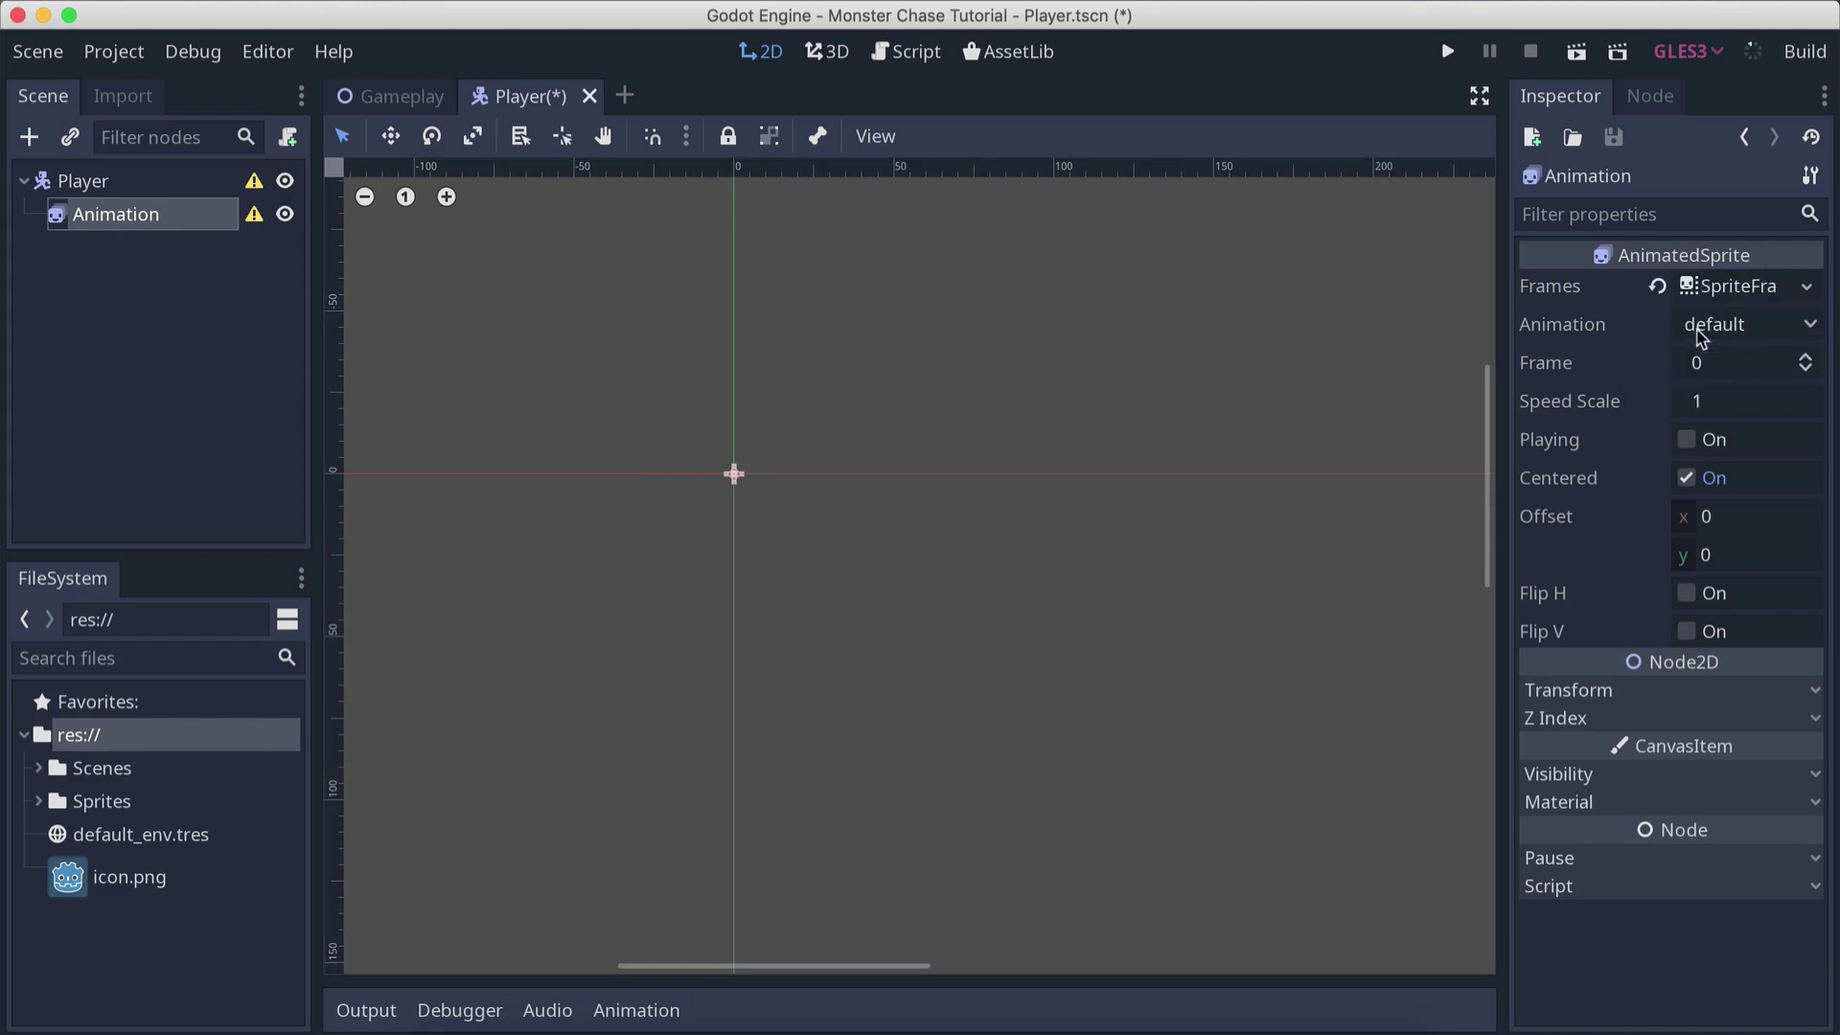
click(1734, 290)
double_click(451, 704)
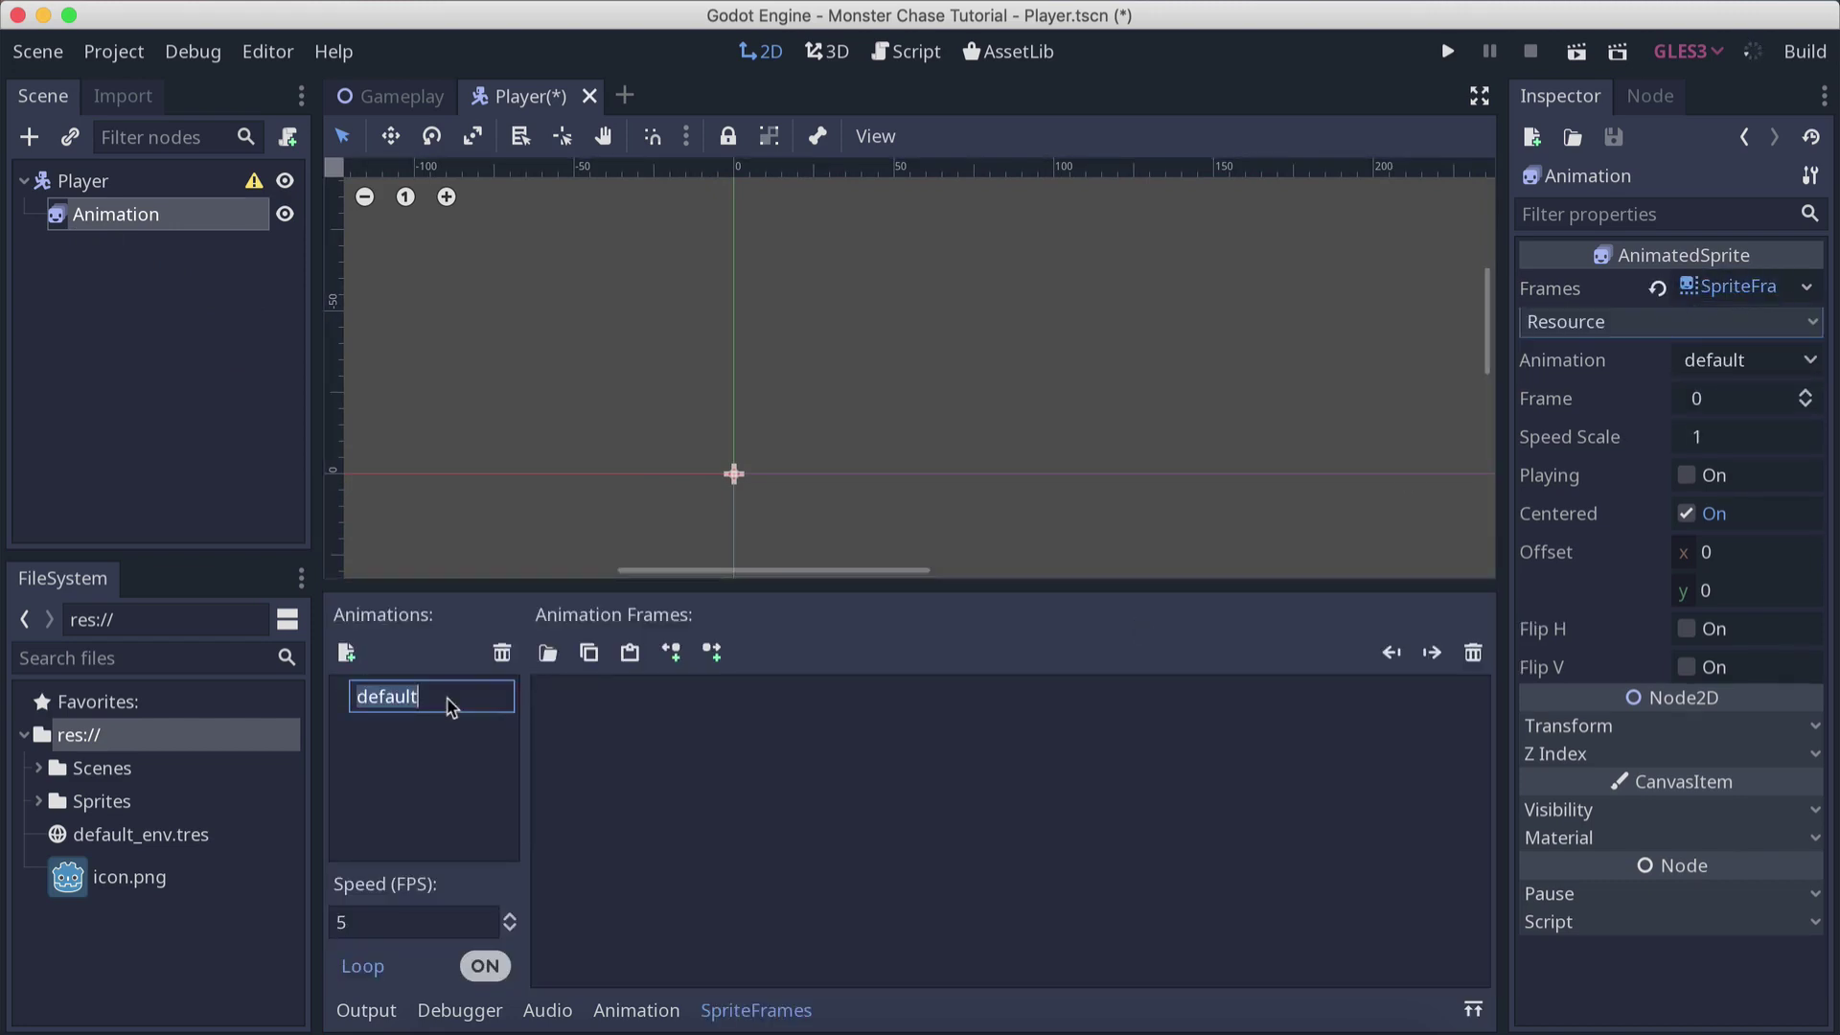
click(443, 763)
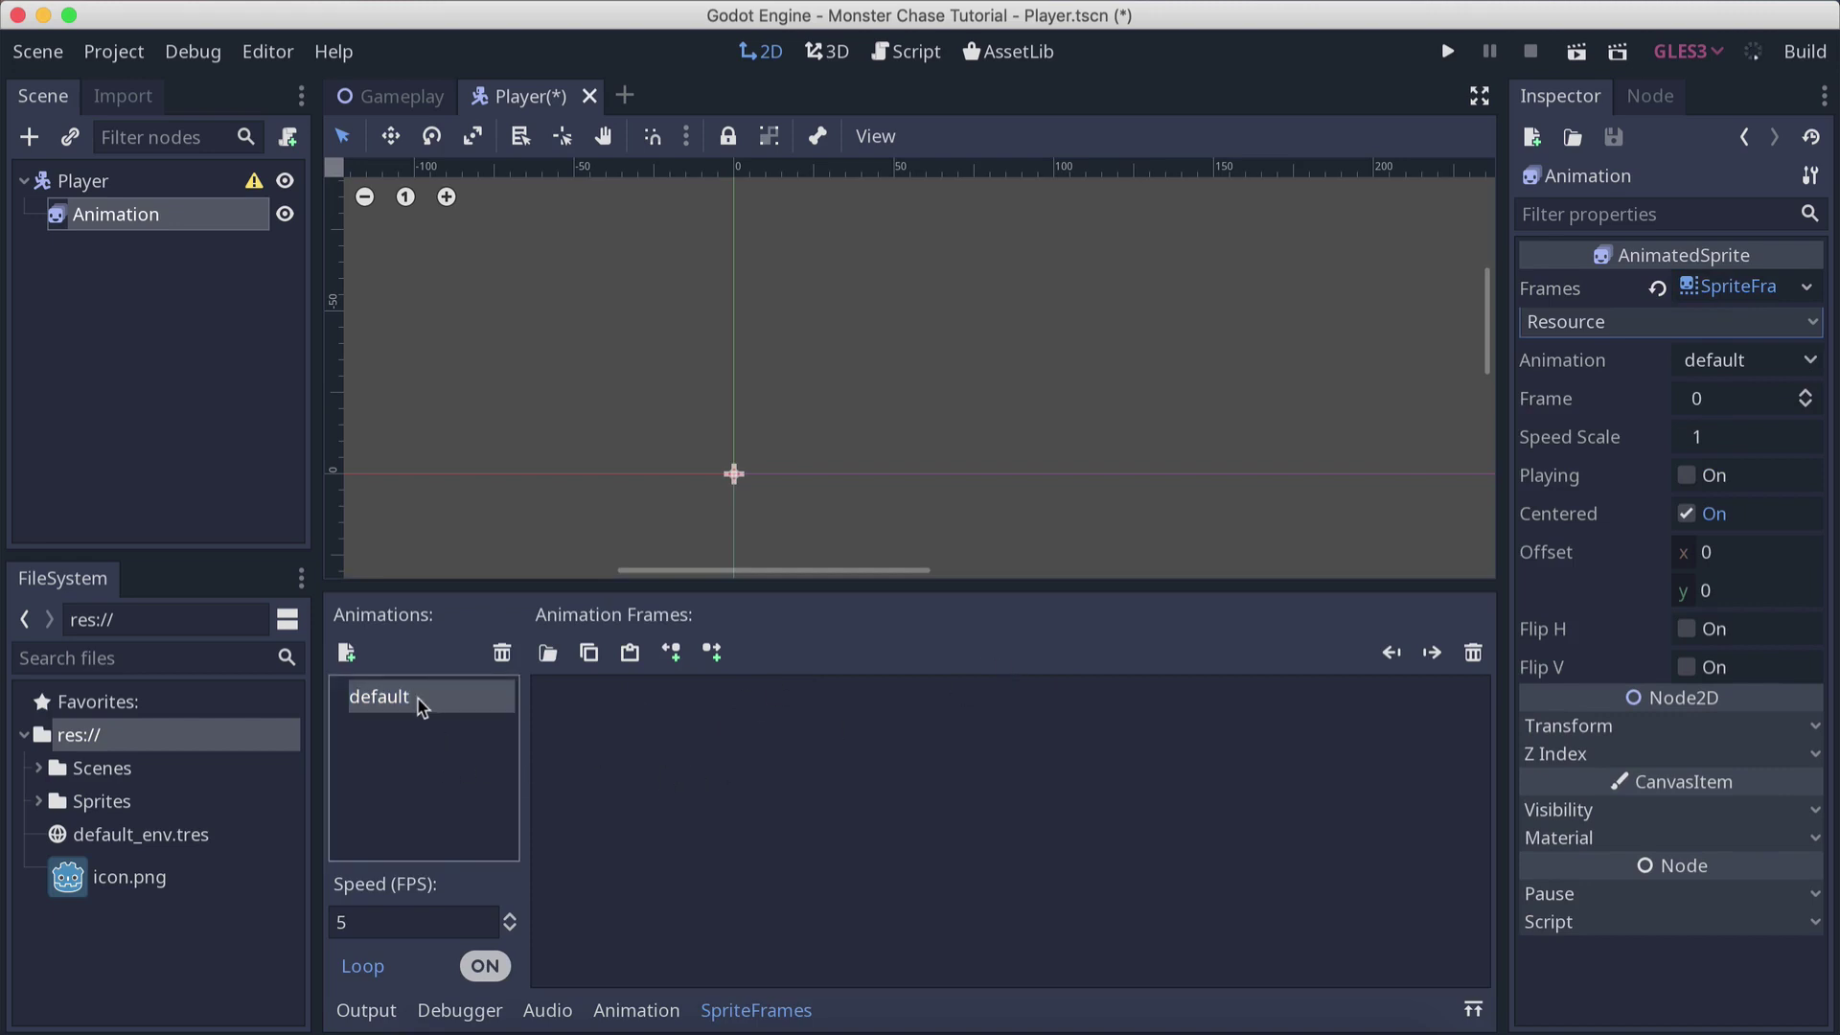
double_click(419, 699)
text(Idle)
key(Return)
Add Sprites/Player 1/1.png as the first Idle frame and save Player.tscn
click(39, 800)
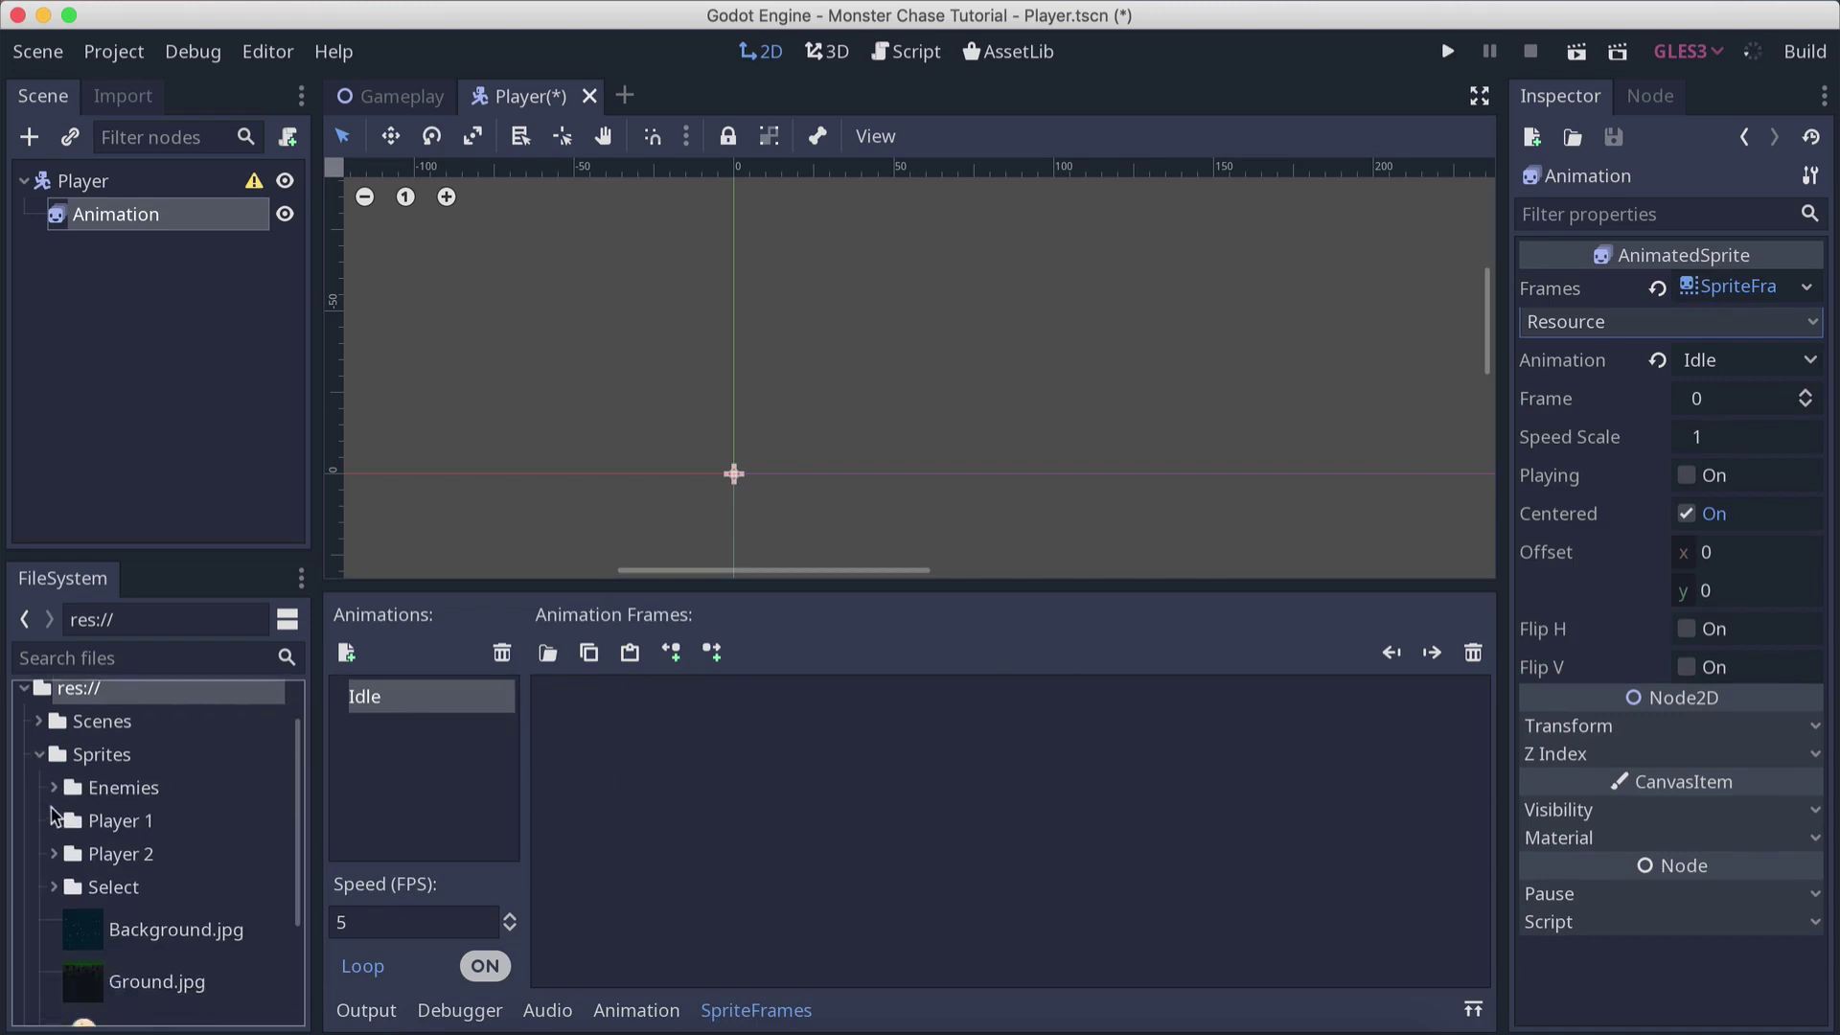
scroll(47, 810, down, 2)
click(55, 810)
drag(144, 853, 644, 804)
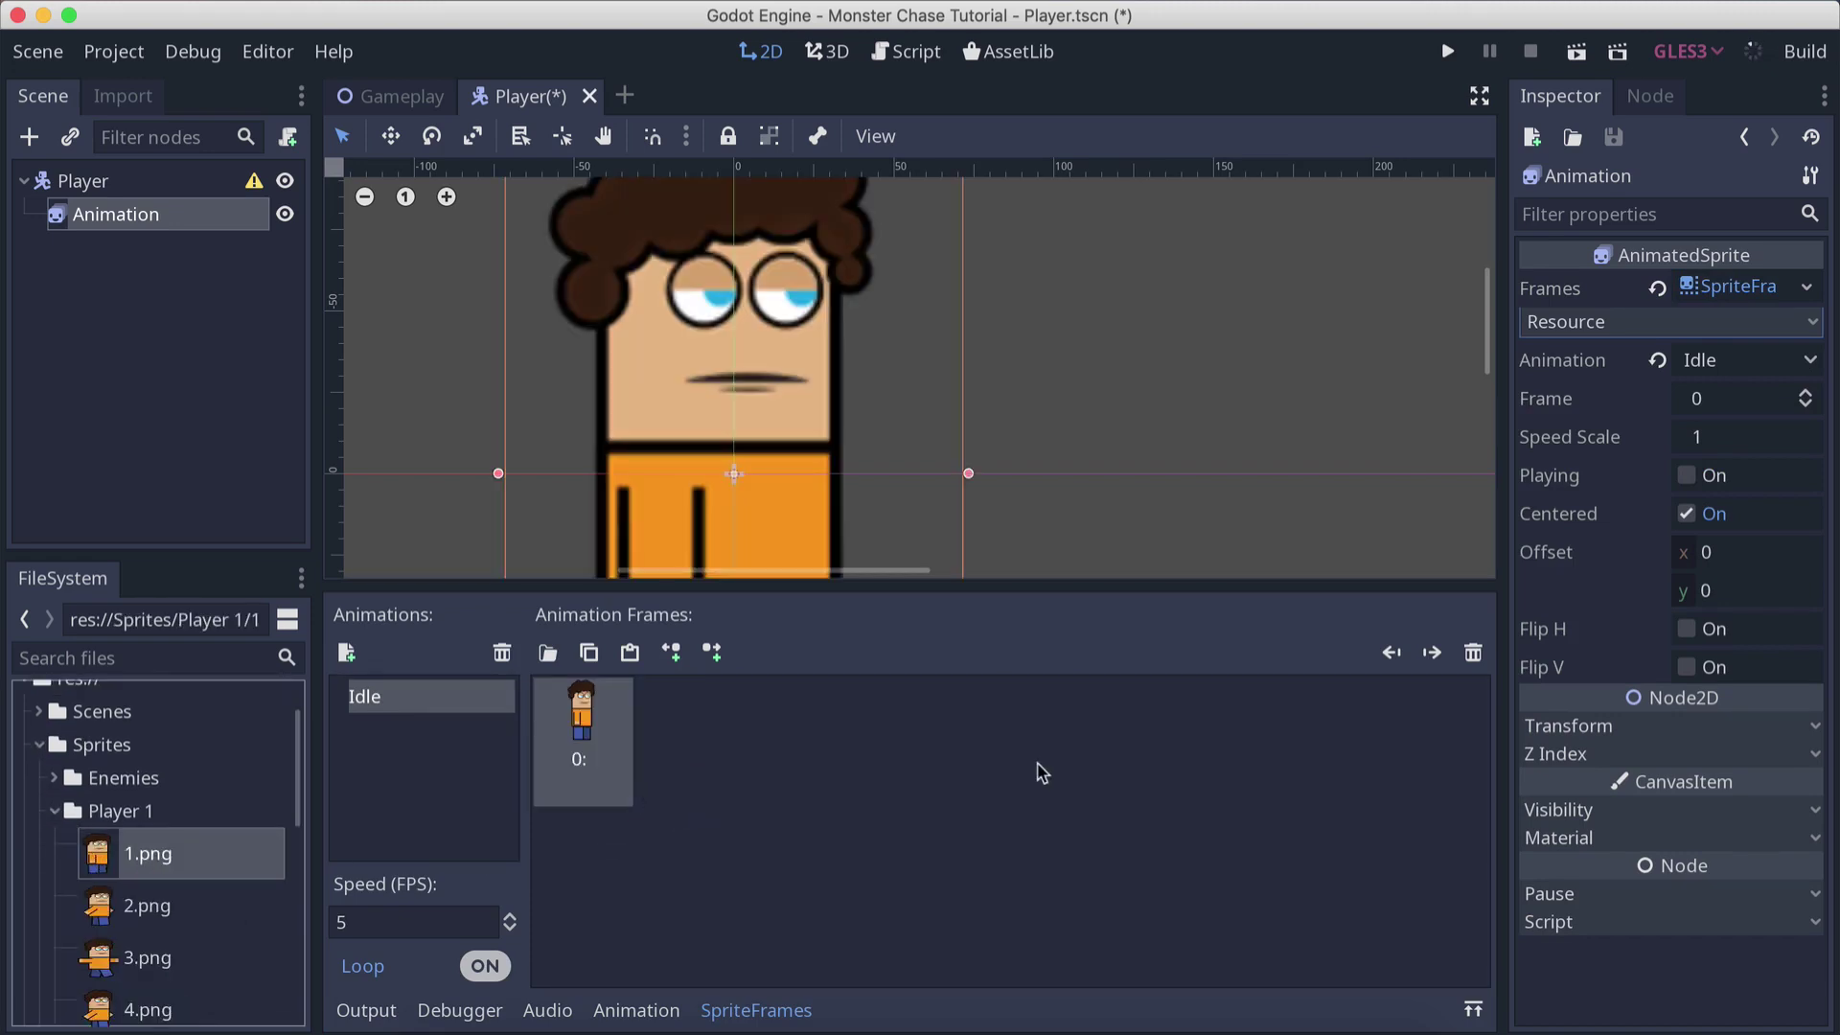
key(super+s)
scroll(842, 493, down, 5)
scroll(785, 464, down, 2)
scroll(726, 372, down, 3)
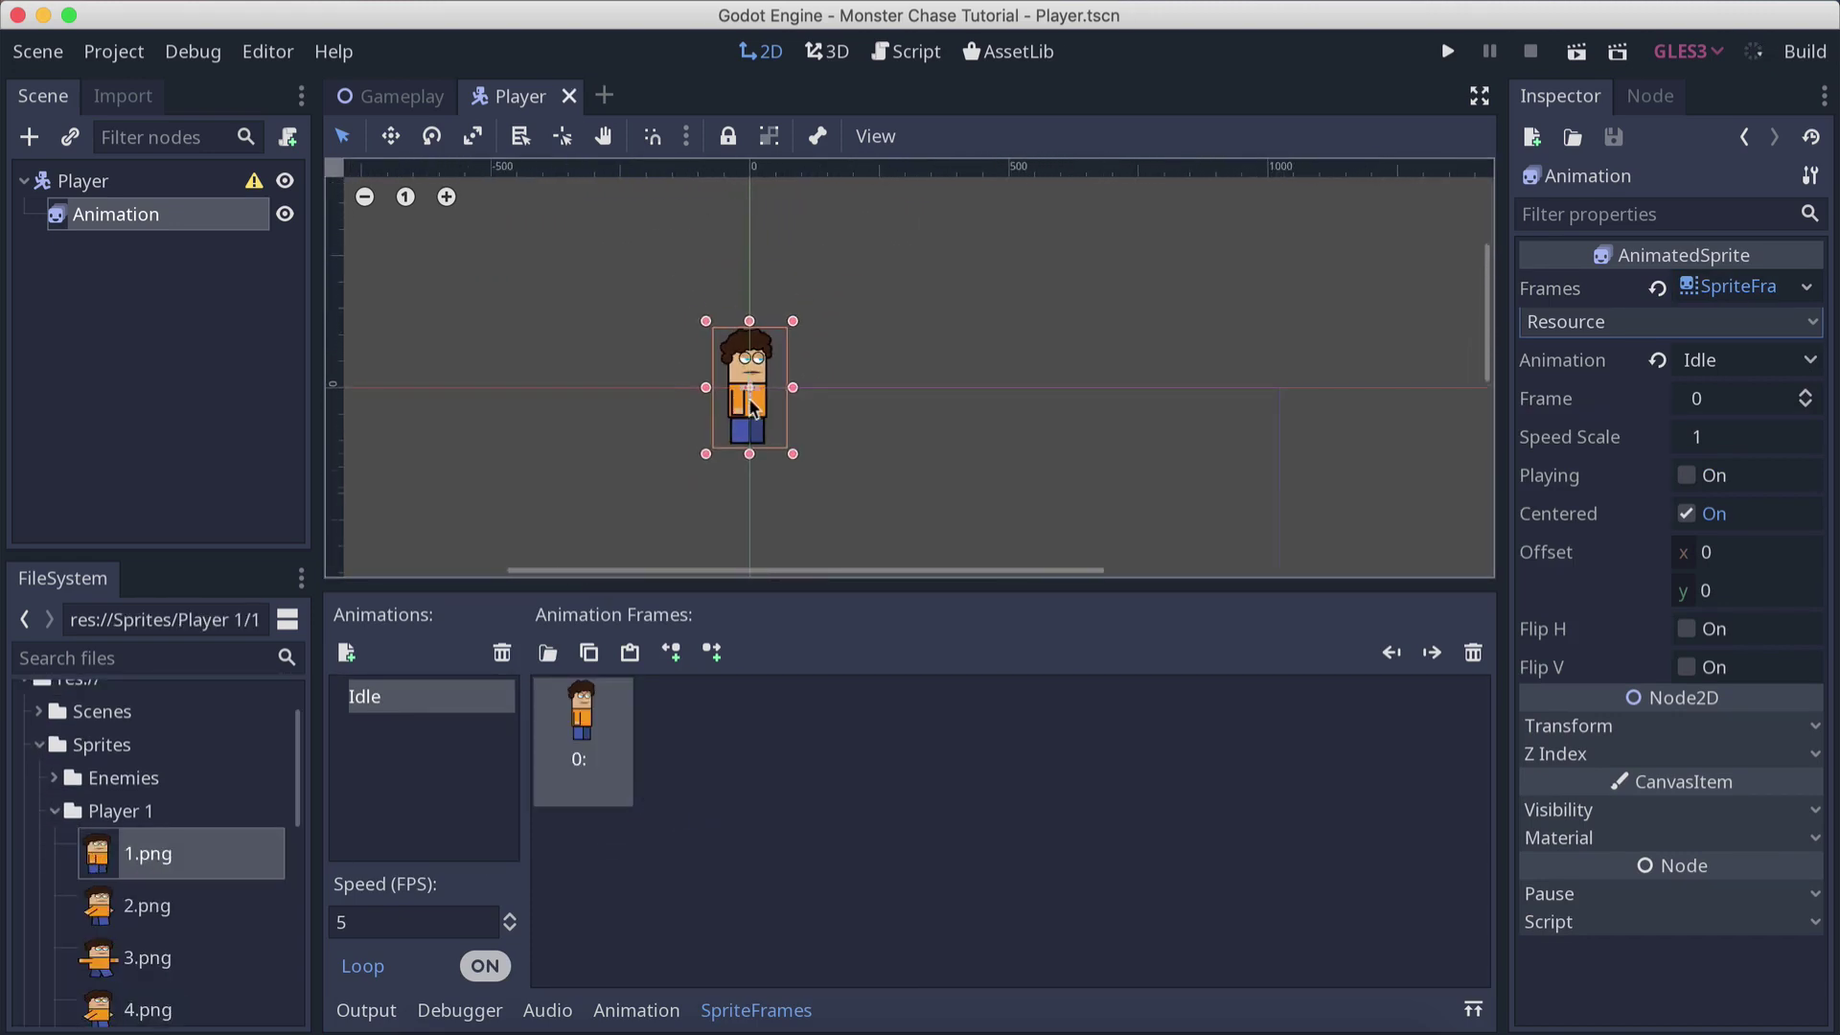
scroll(767, 502, up, 2)
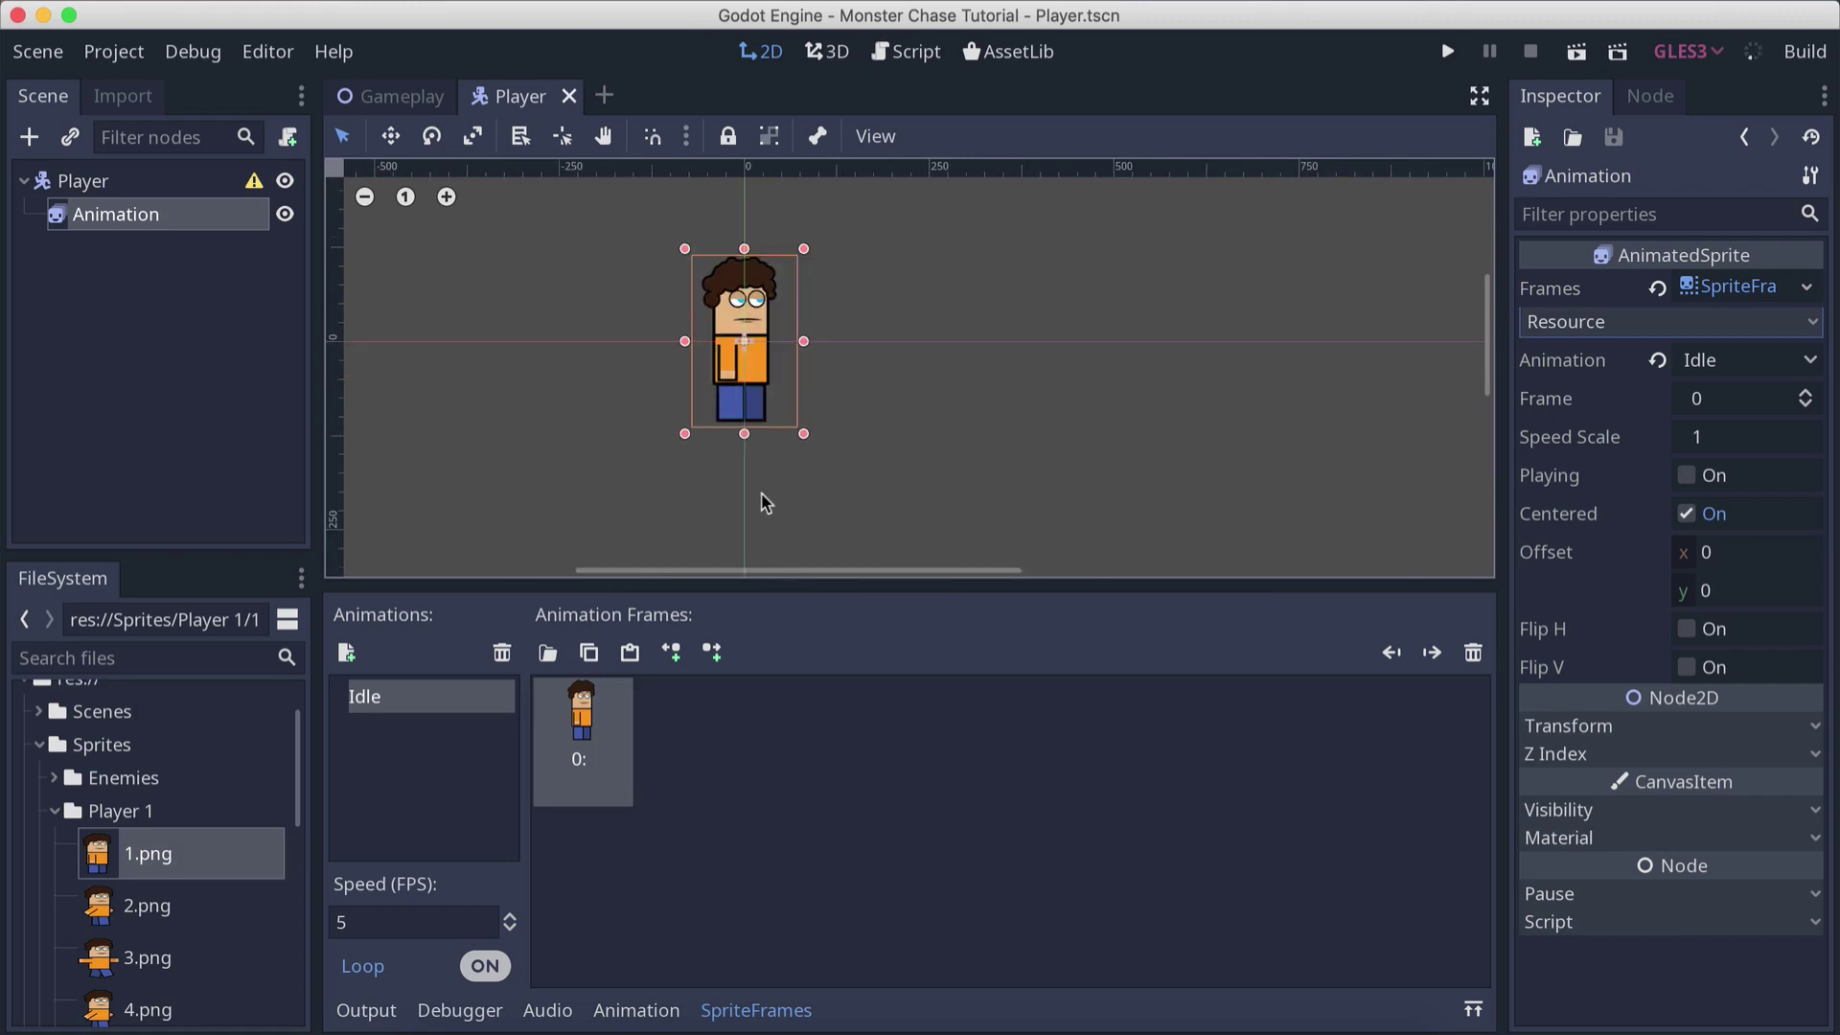
middle_drag(742, 476, 753, 484)
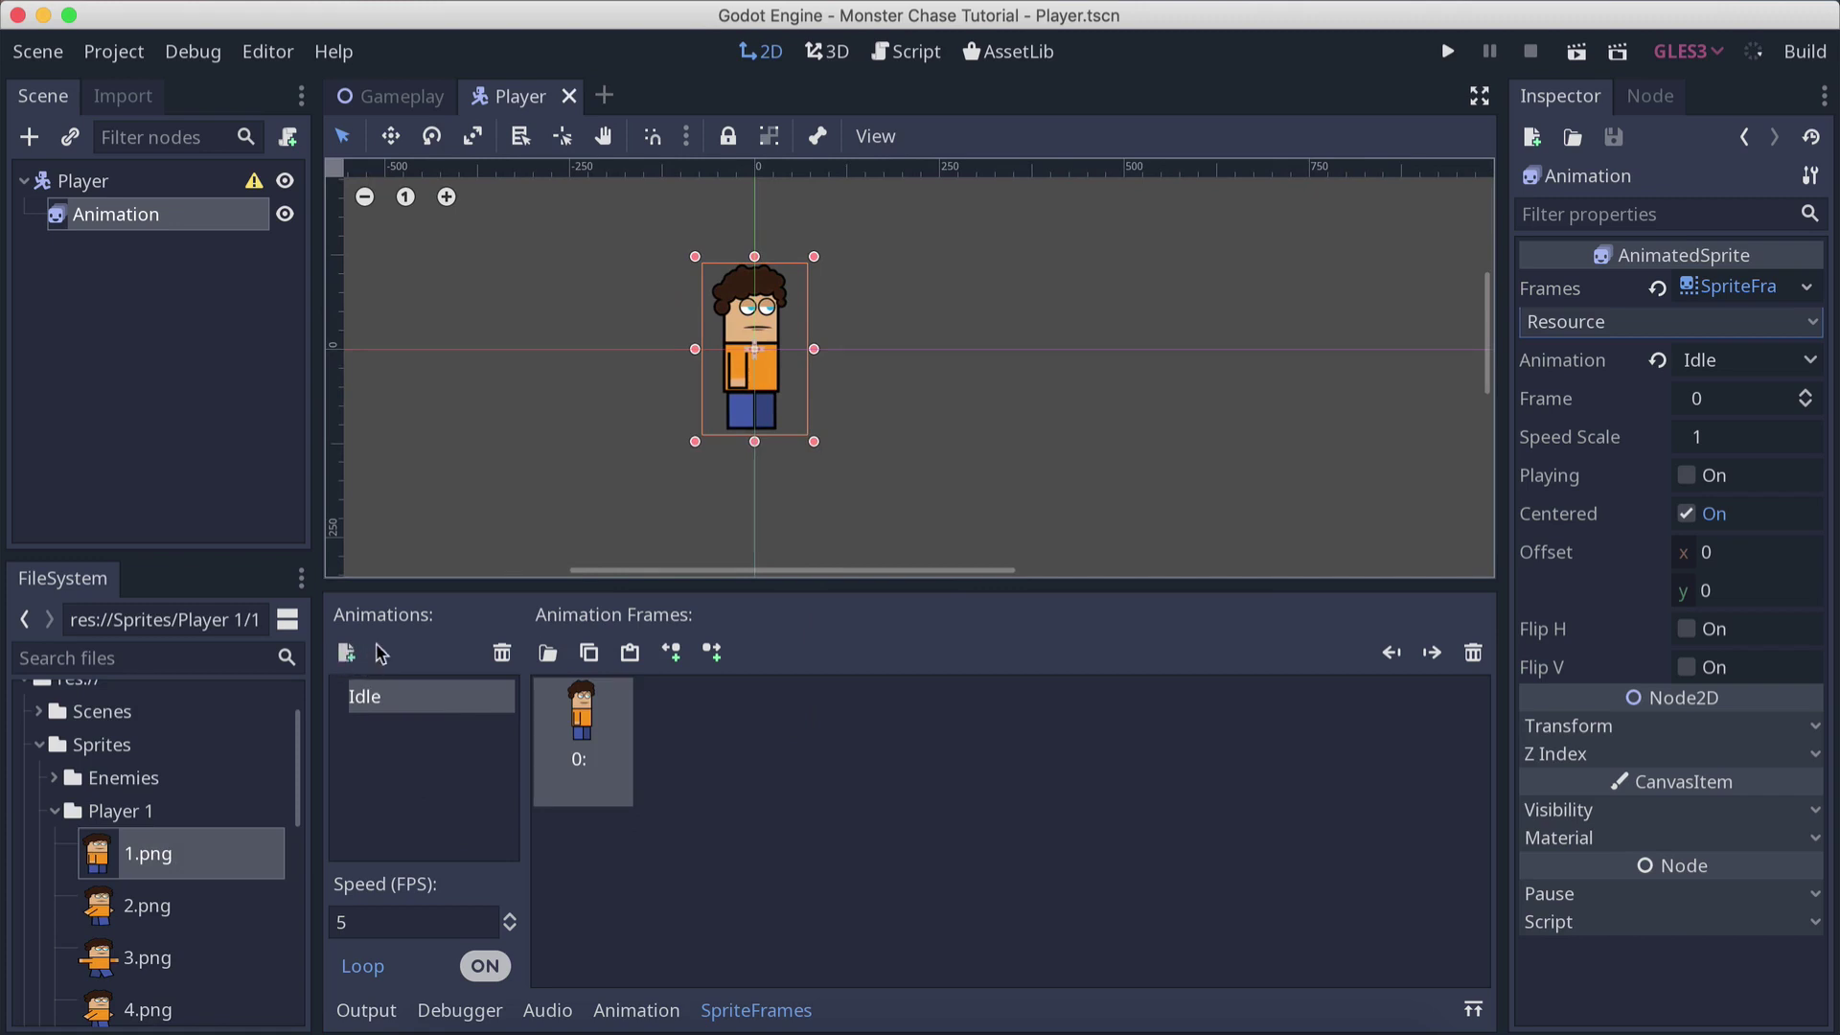
Add a new animation named Walk to the SpriteFrames
click(348, 656)
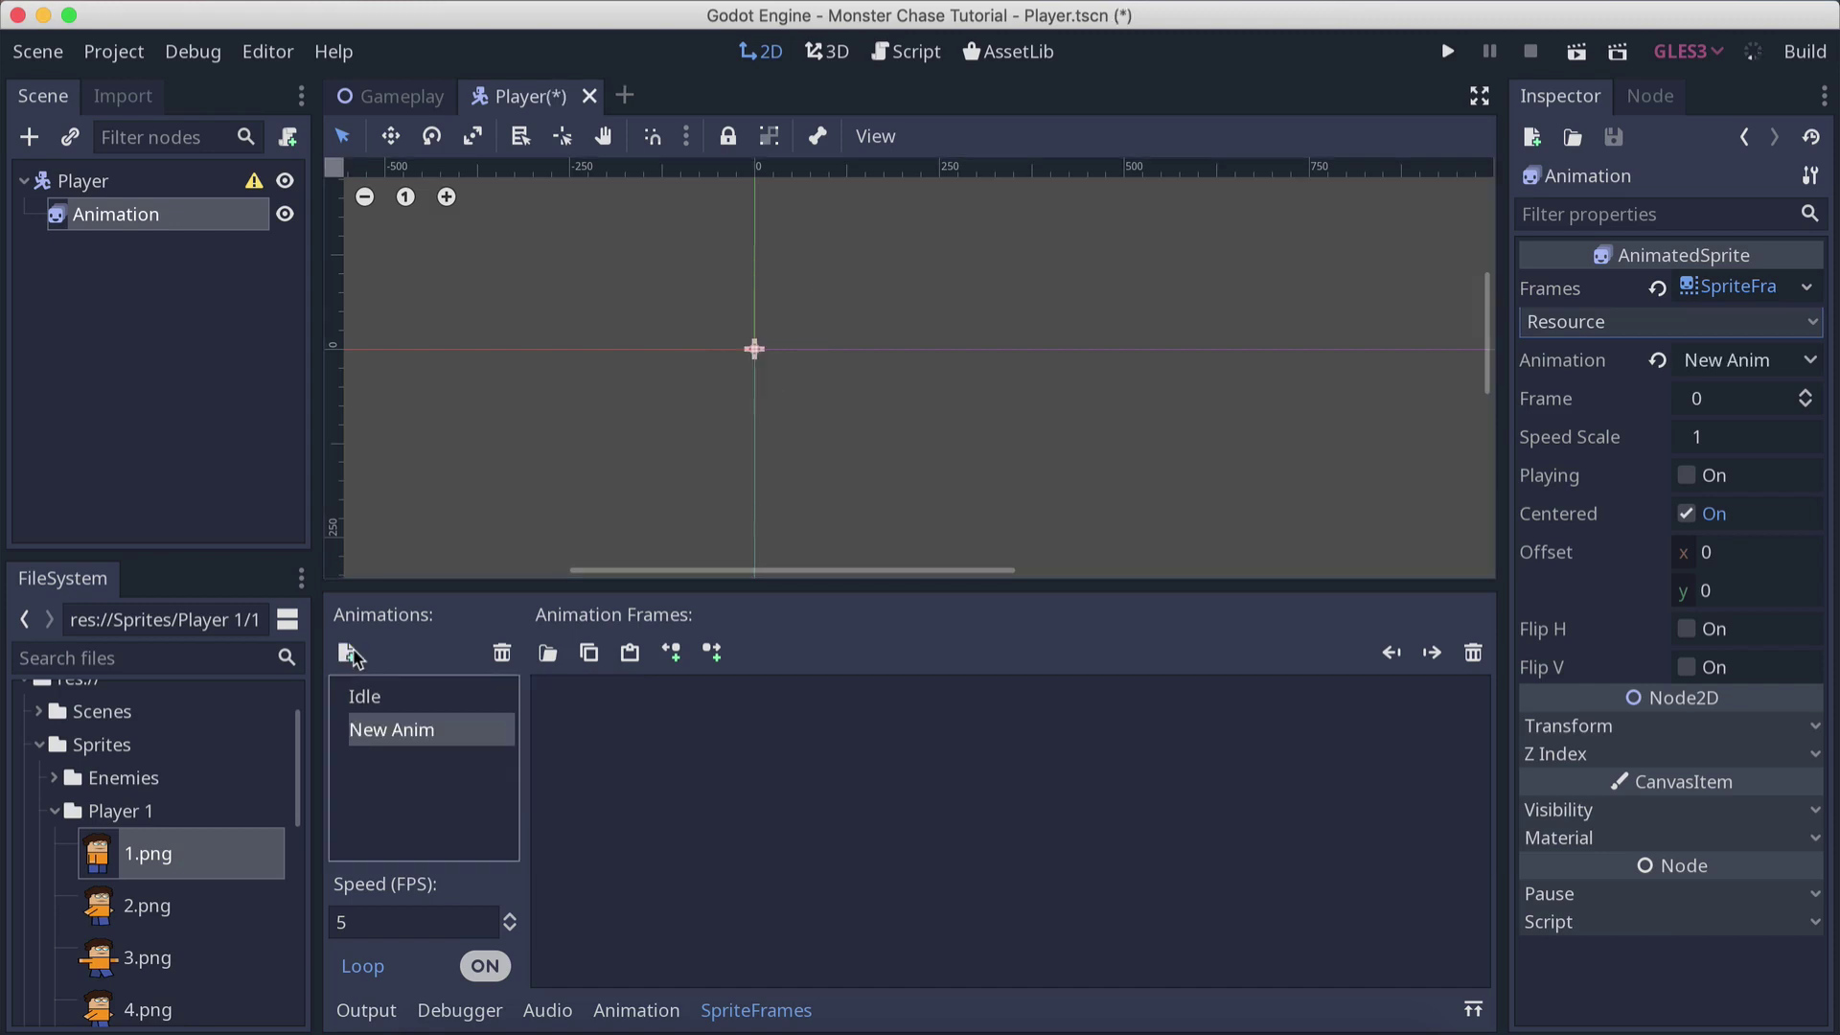
double_click(443, 734)
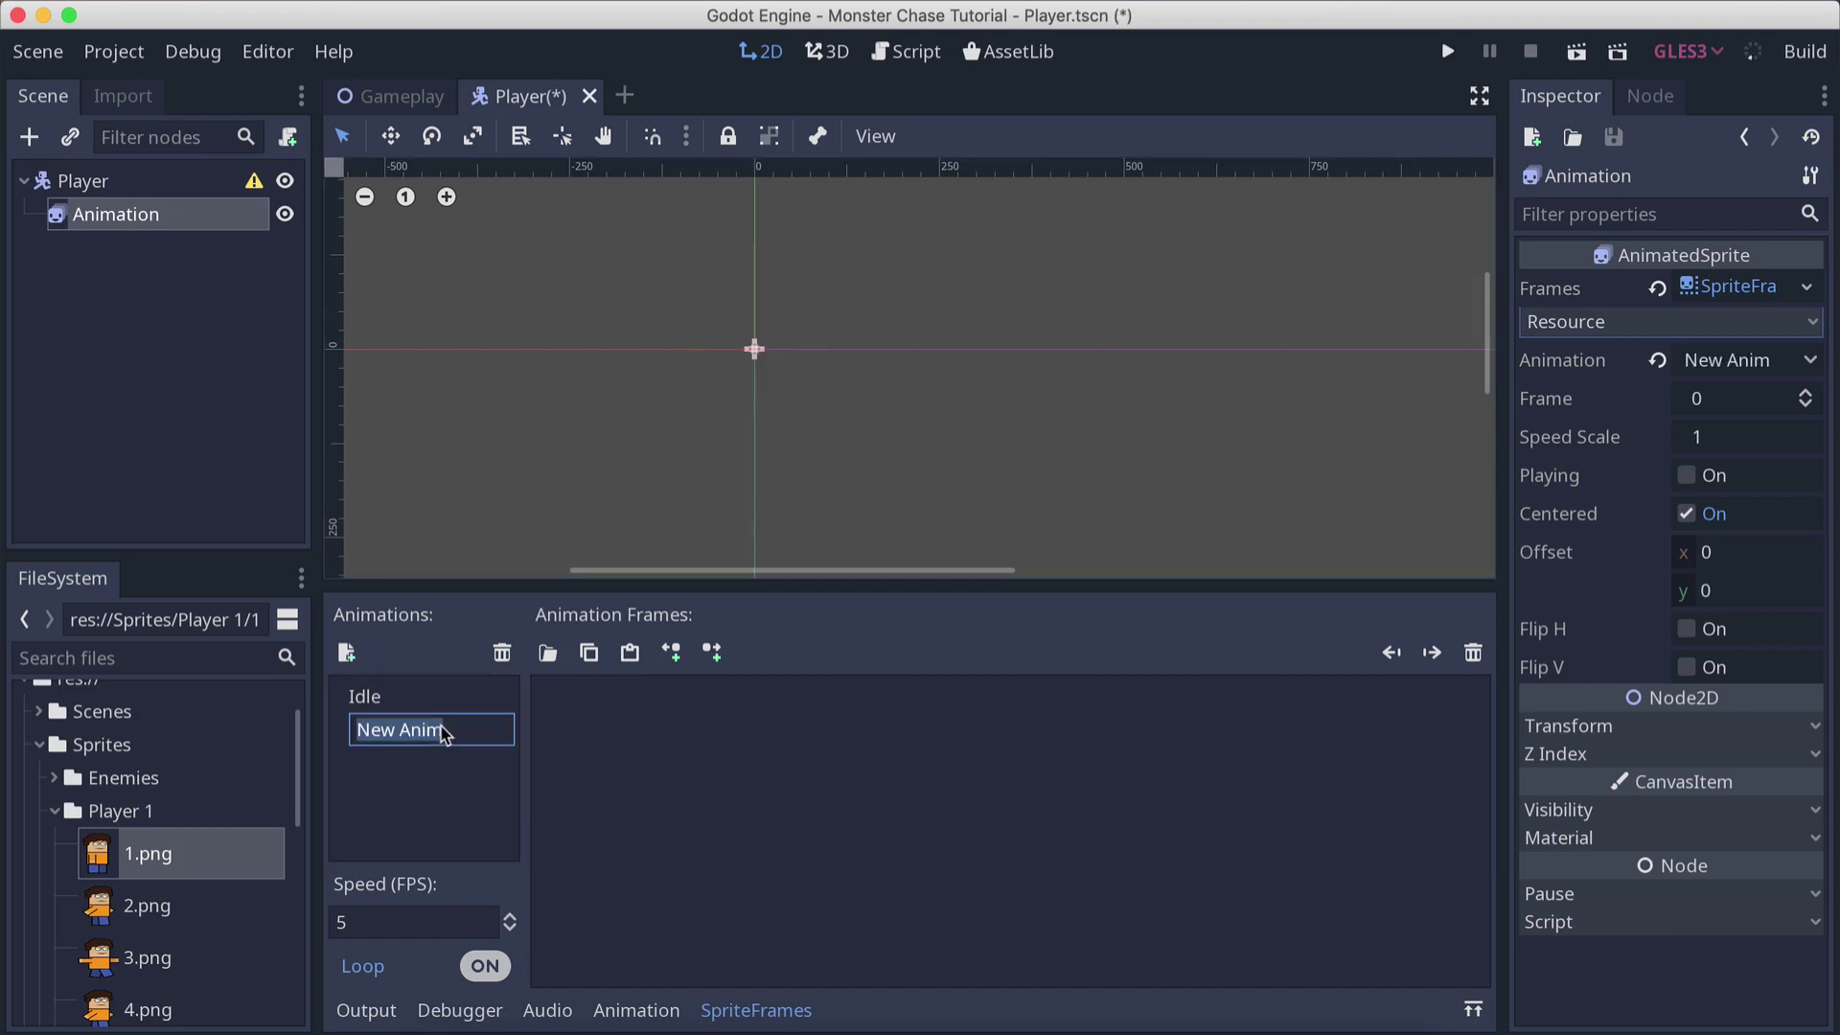
text(Walk)
key(Return)
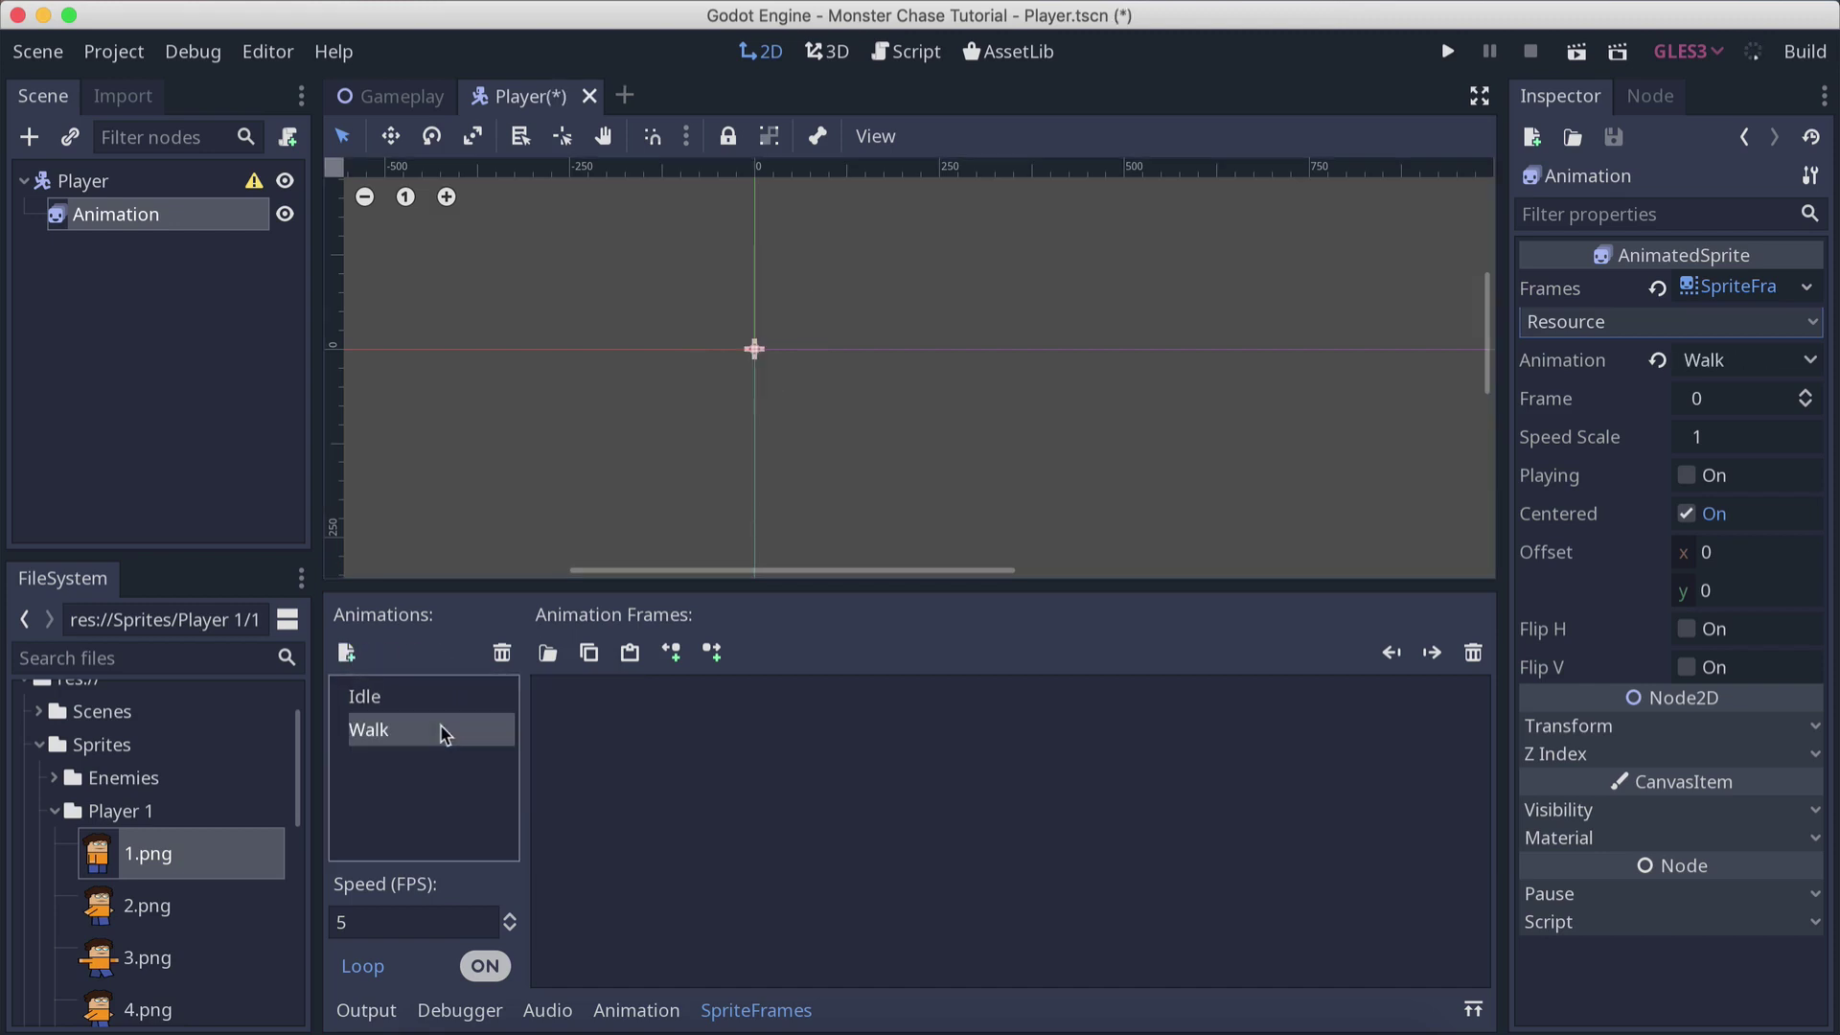
Add images 2.png through 7.png as Walk frames and save the scene
click(149, 906)
scroll(192, 833, down, 5)
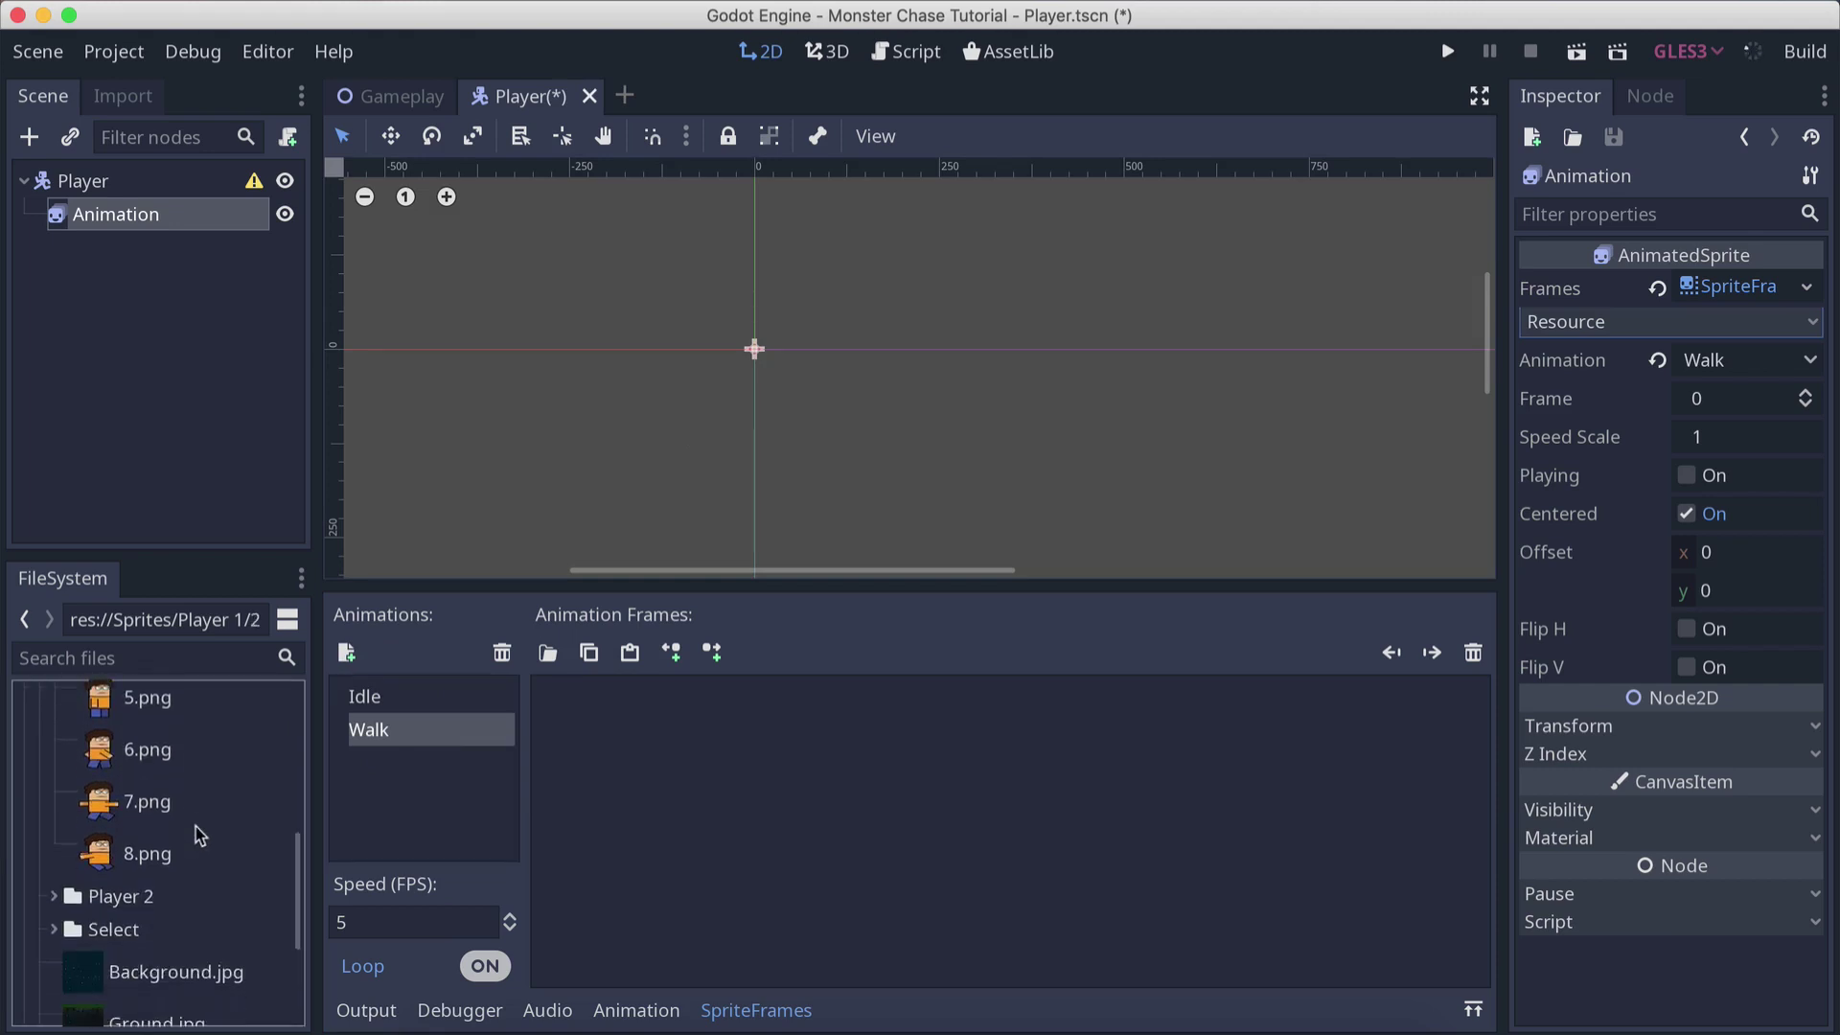
shift+click(149, 762)
scroll(153, 814, up, 8)
scroll(146, 858, down, 3)
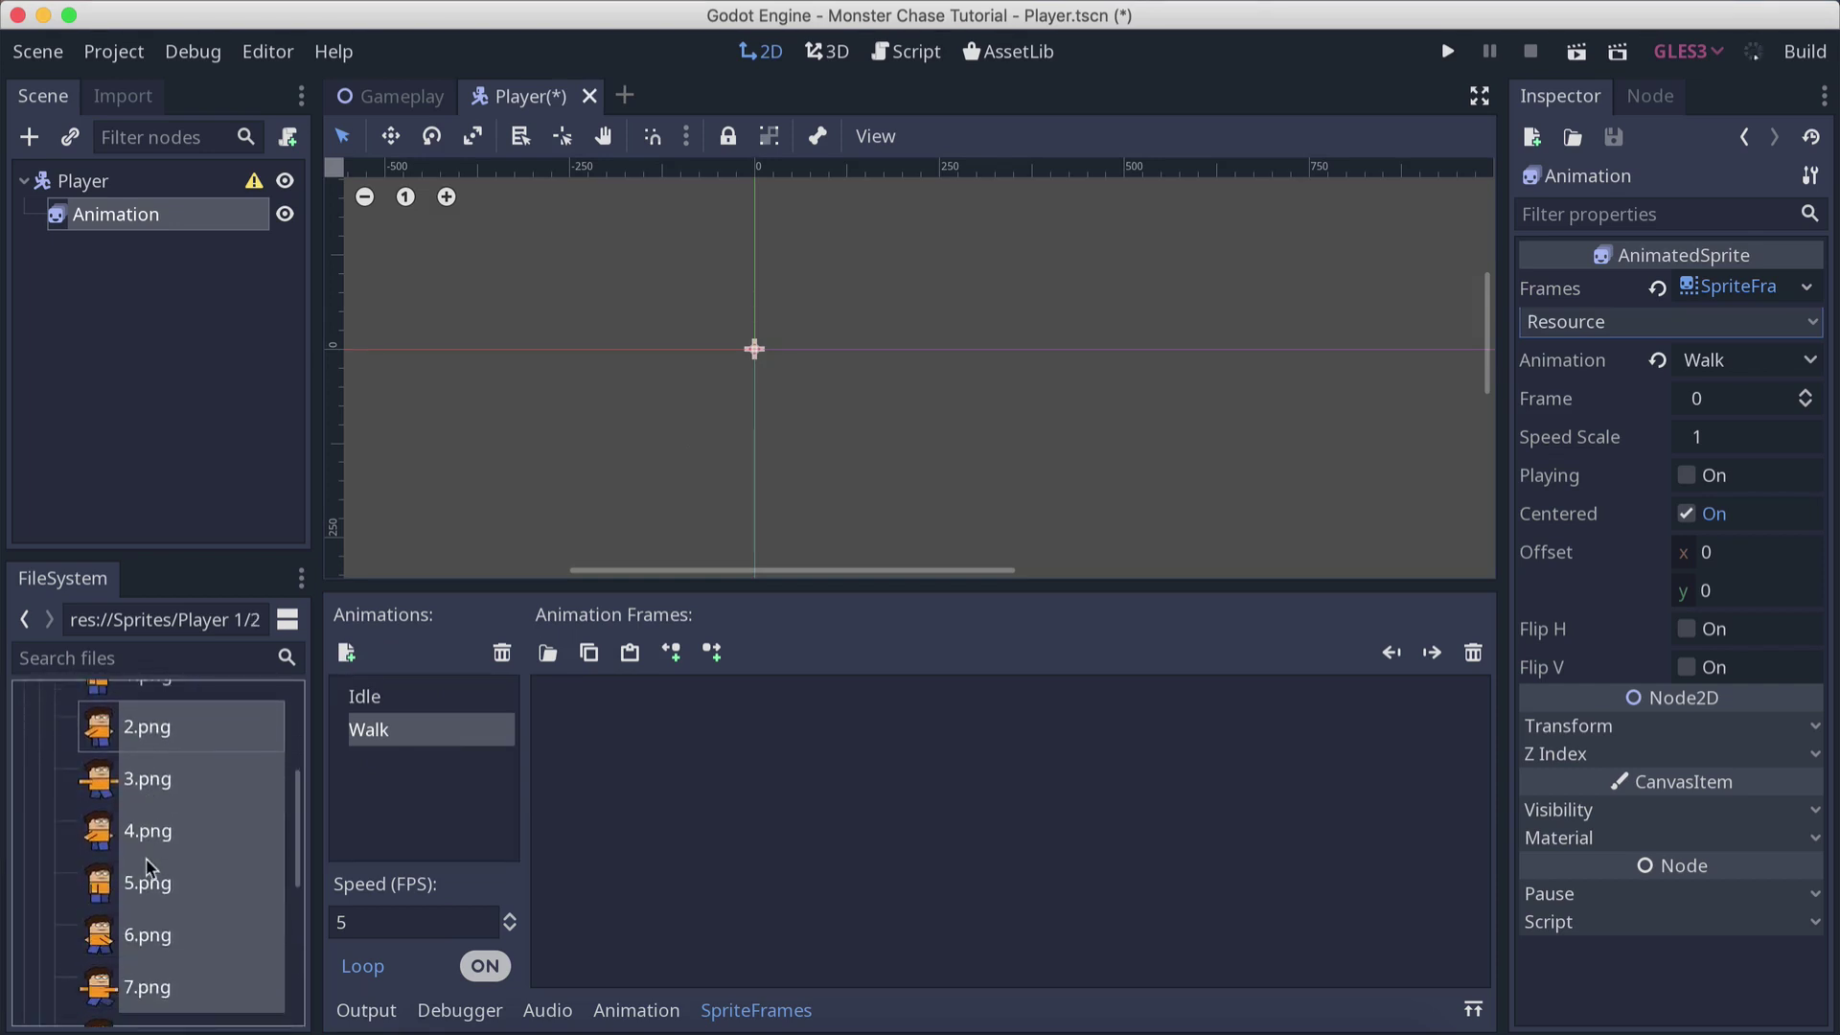
scroll(112, 800, up, 1)
drag(110, 800, 862, 762)
key(super+s)
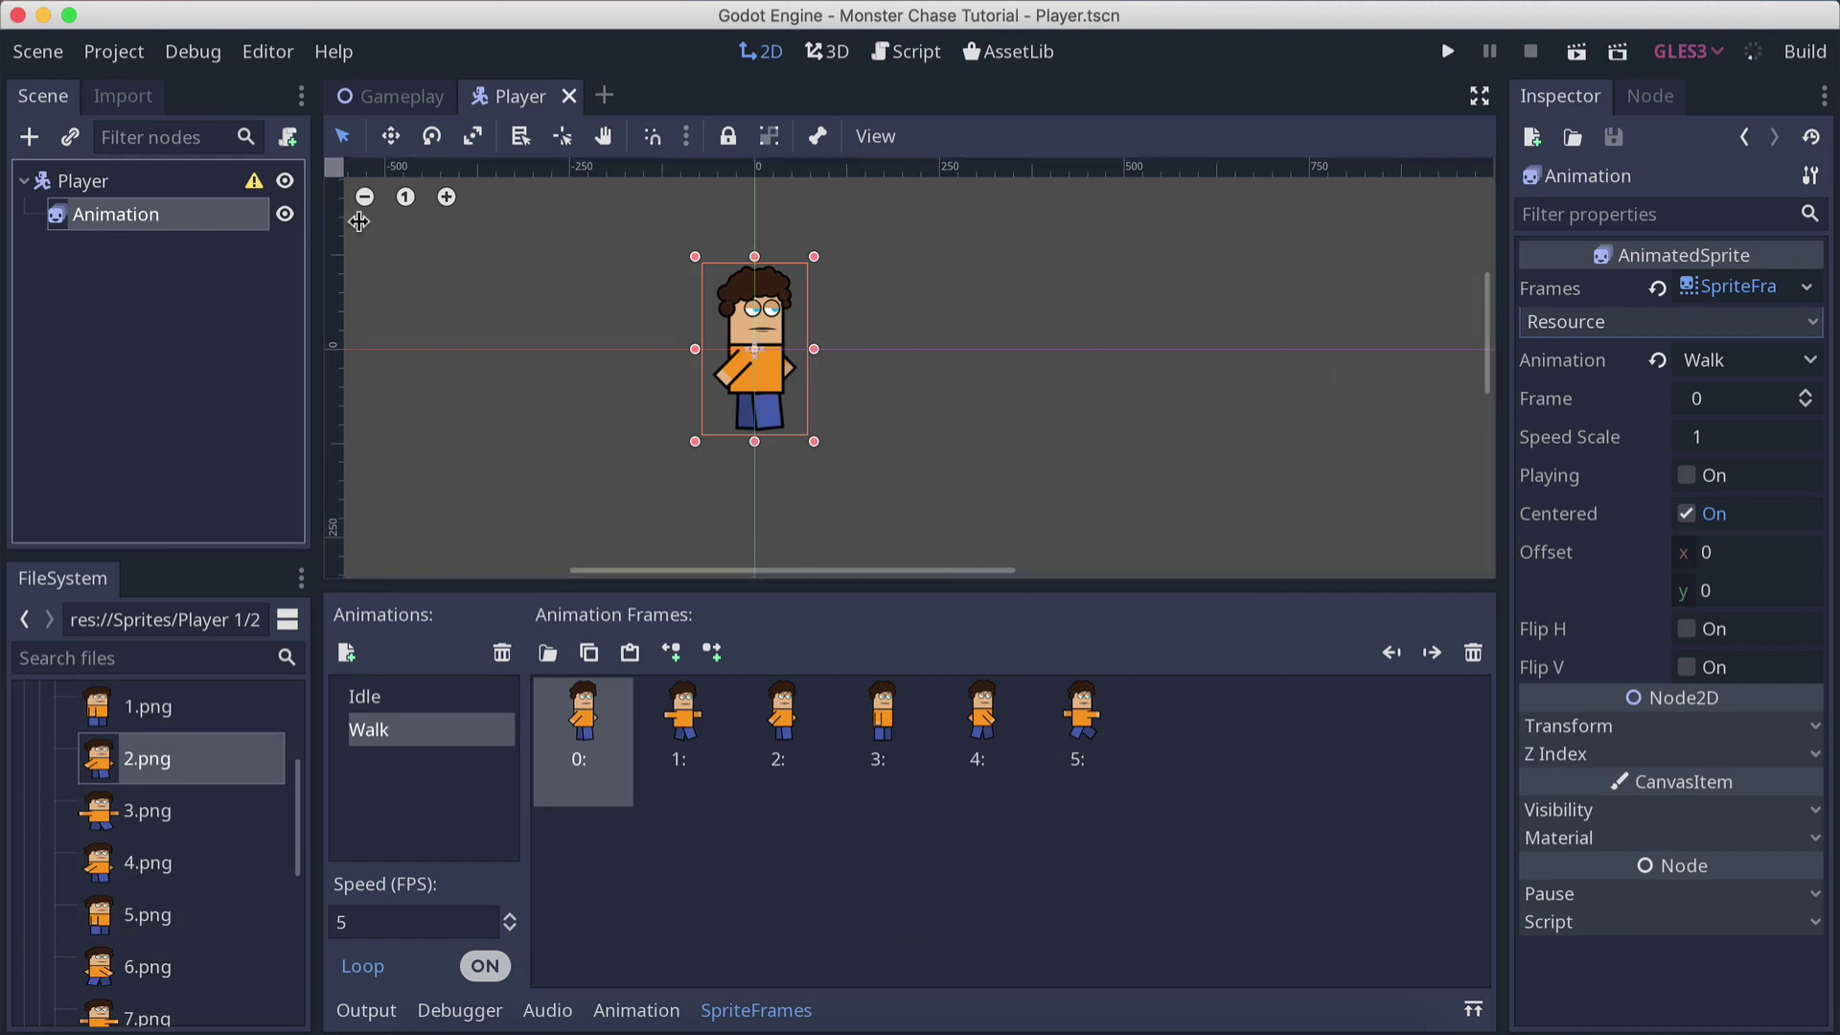
Preview the Walk animation and set its speed to 12 FPS, then save
click(1707, 473)
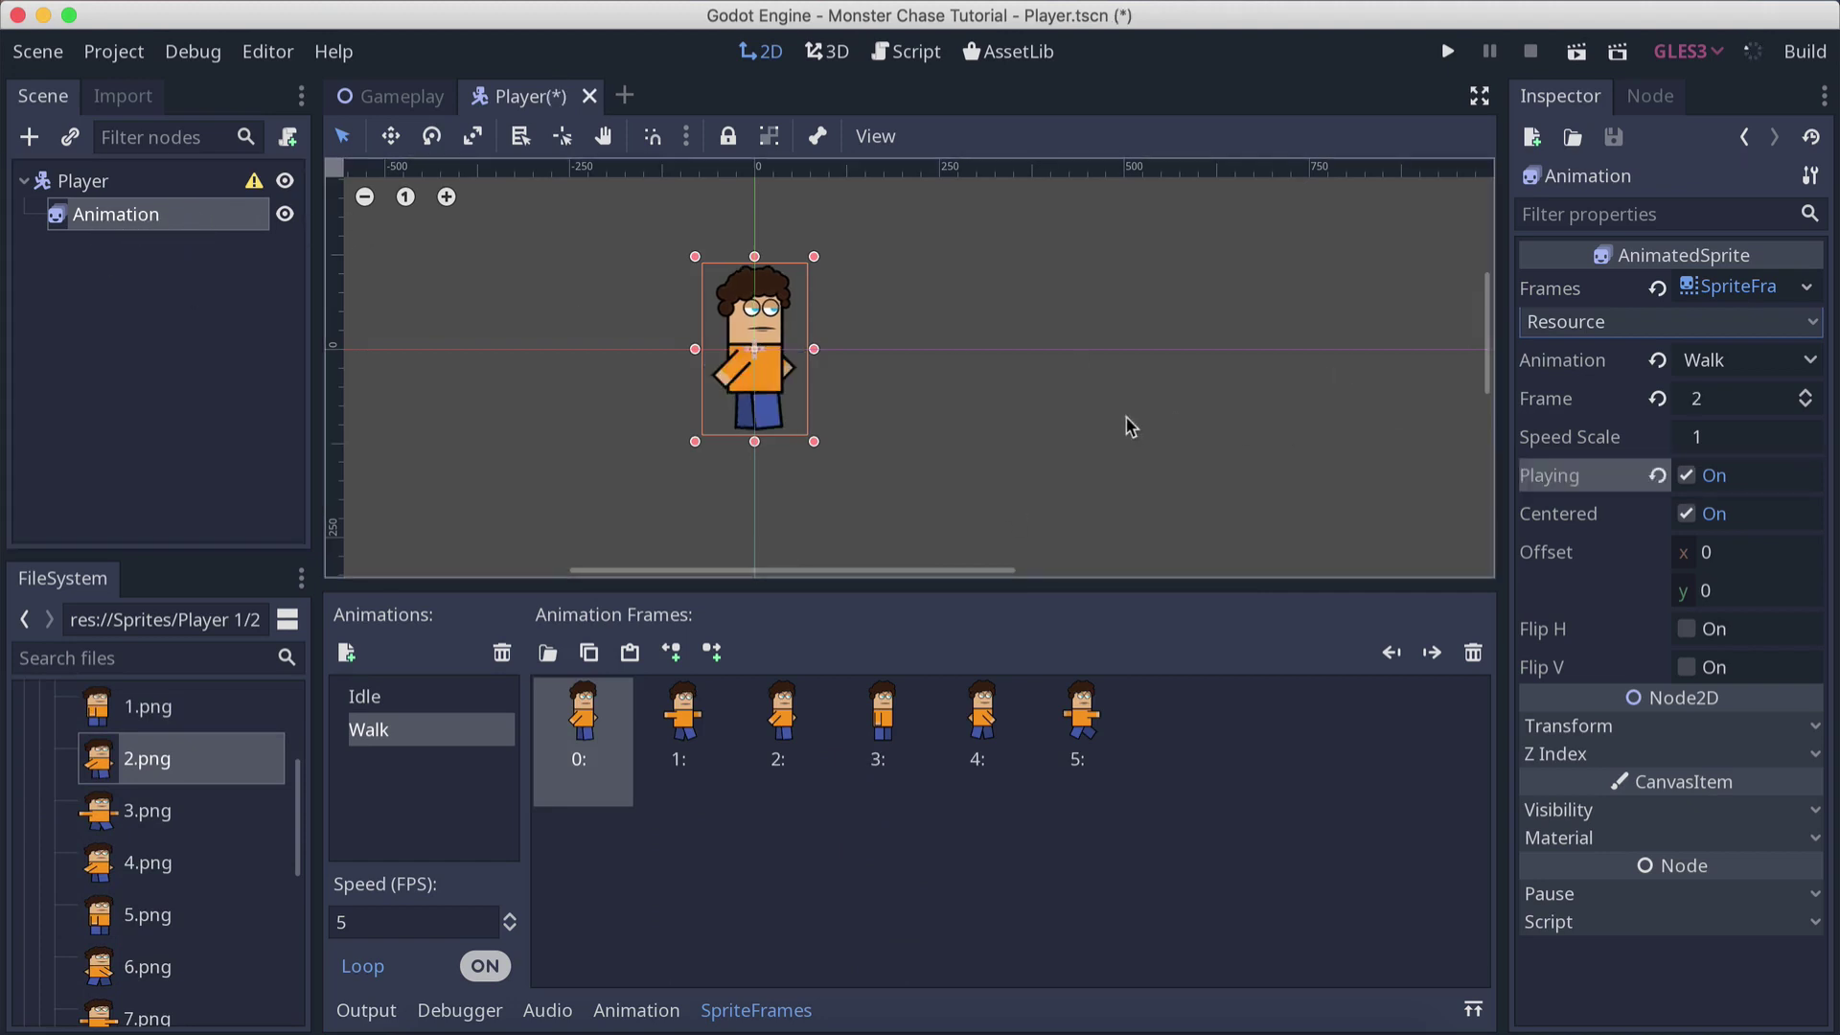
scroll(757, 374, up, 3)
scroll(734, 367, up, 1)
scroll(749, 460, down, 2)
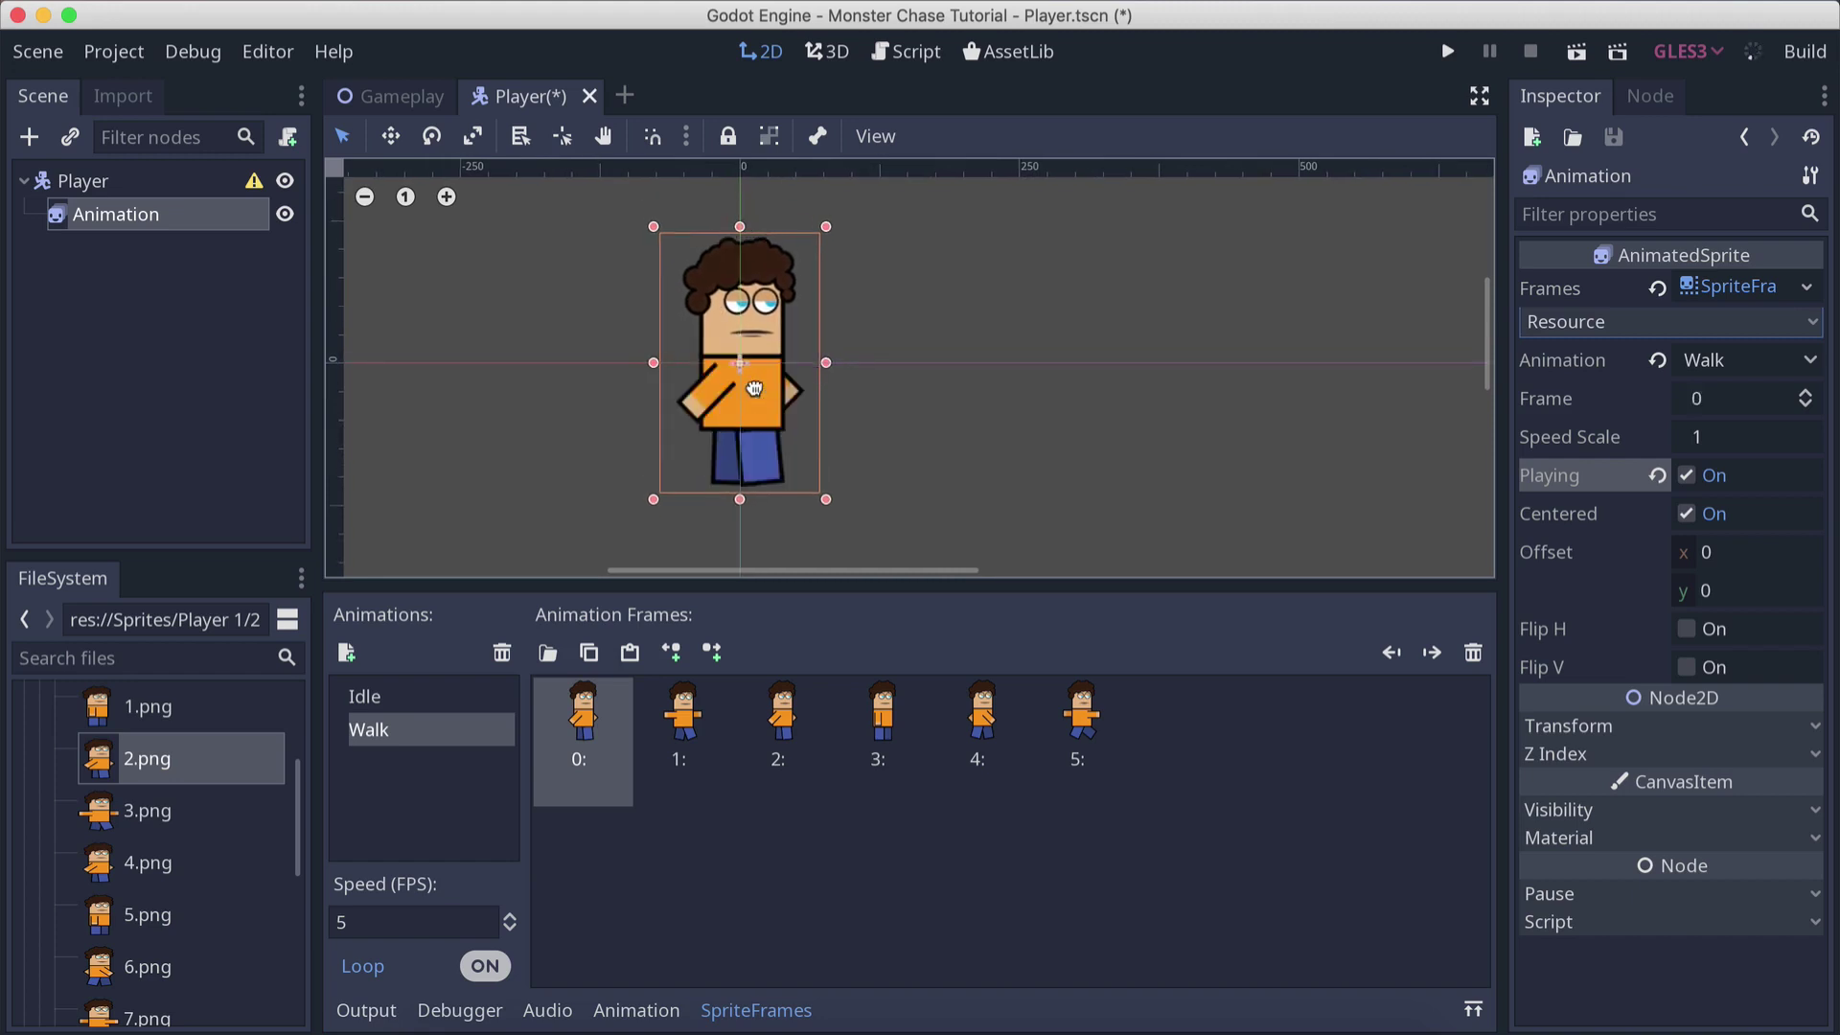
click(411, 921)
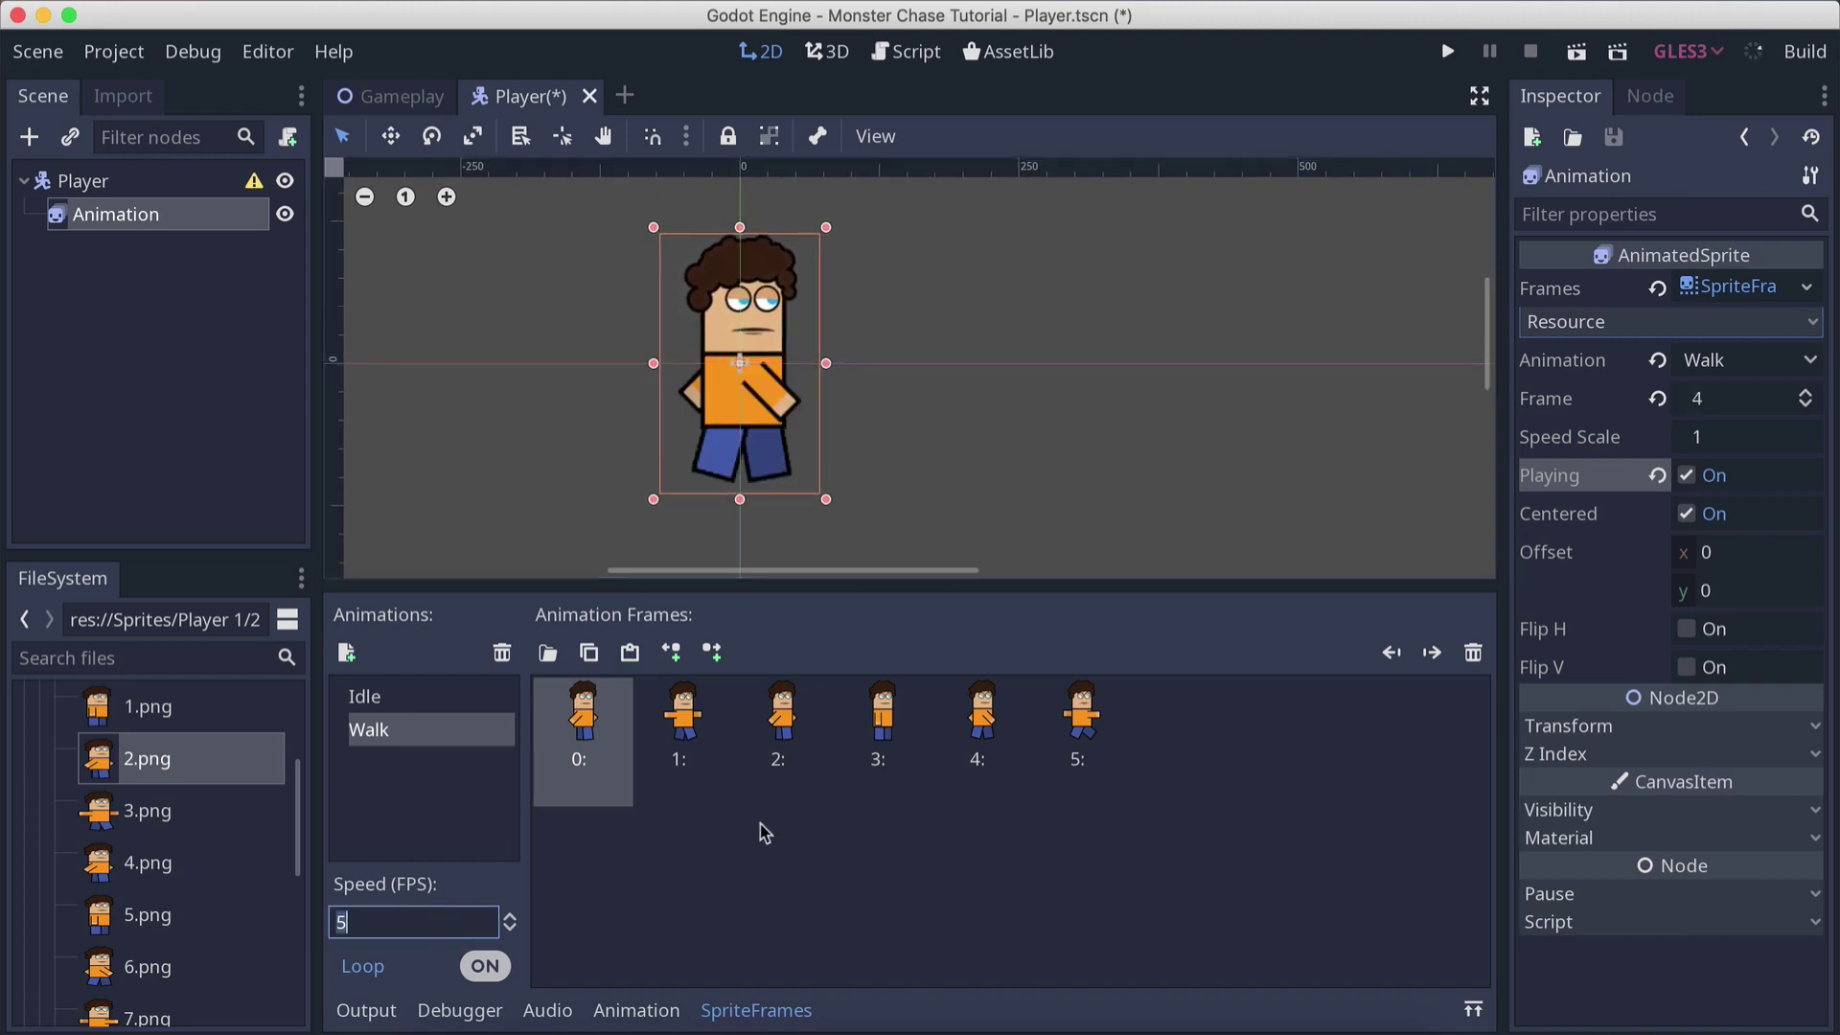
text(12)
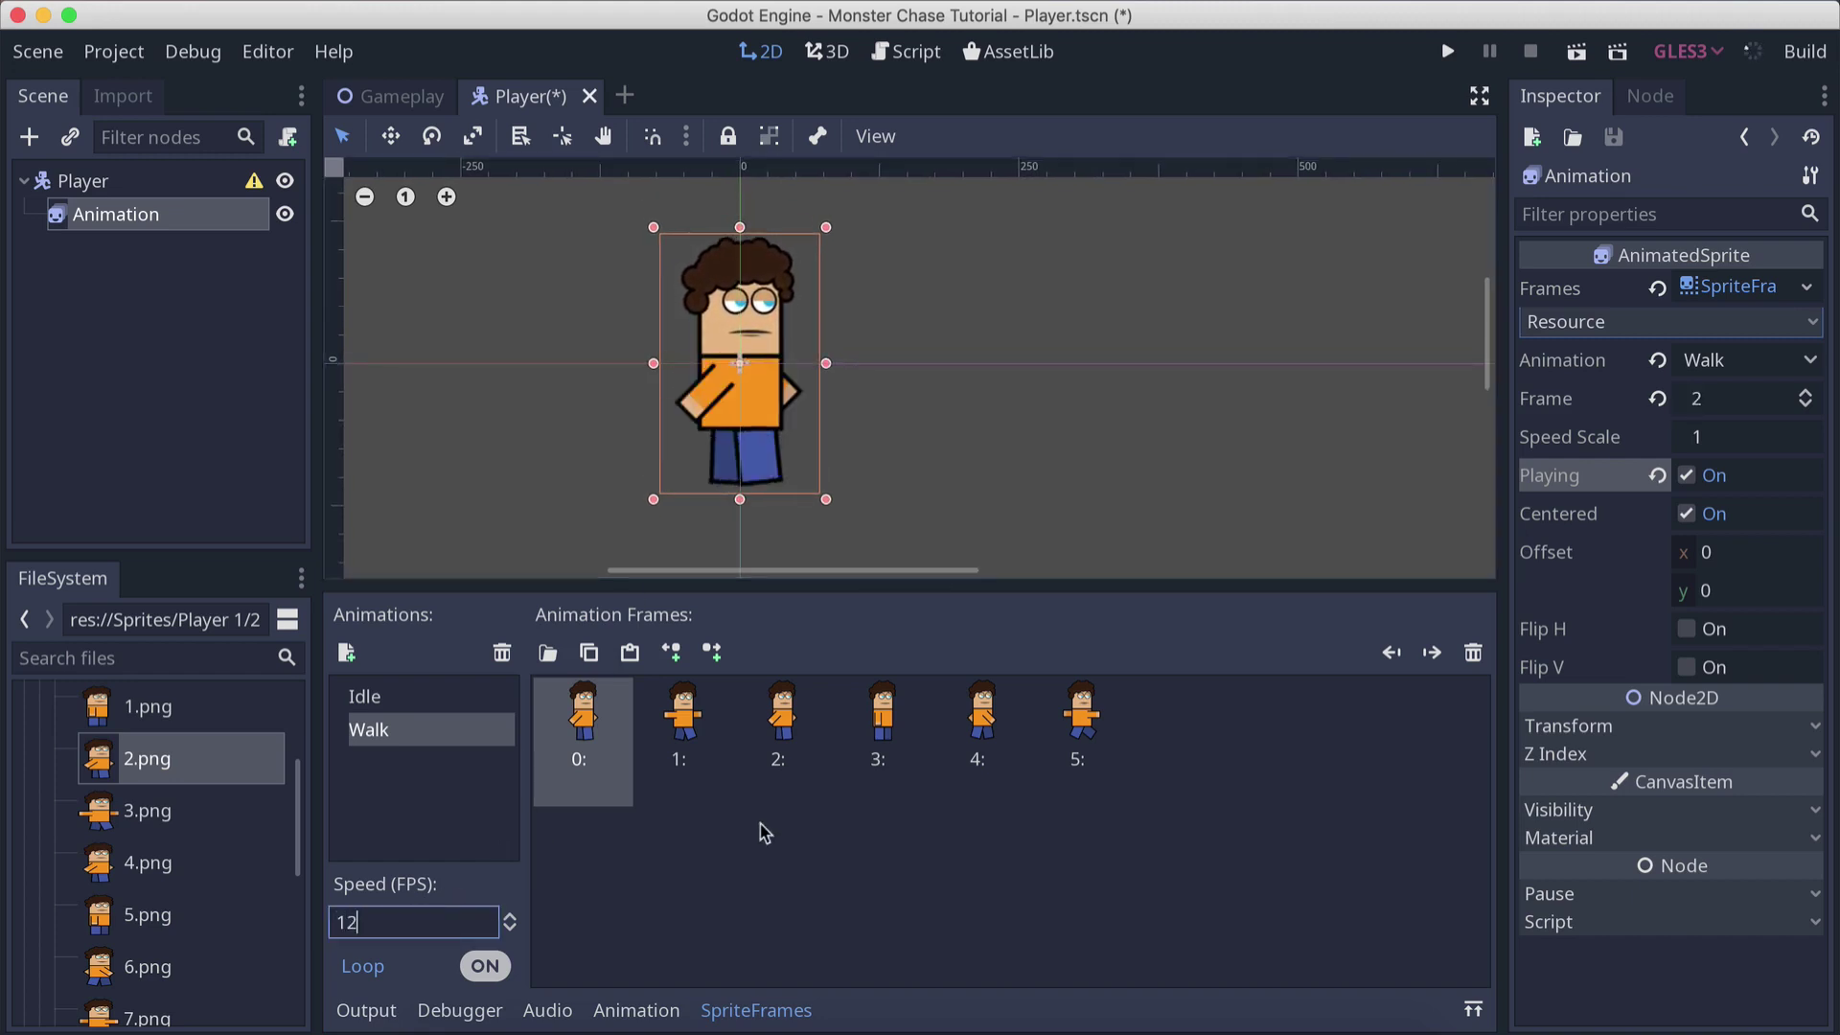
key(super+s)
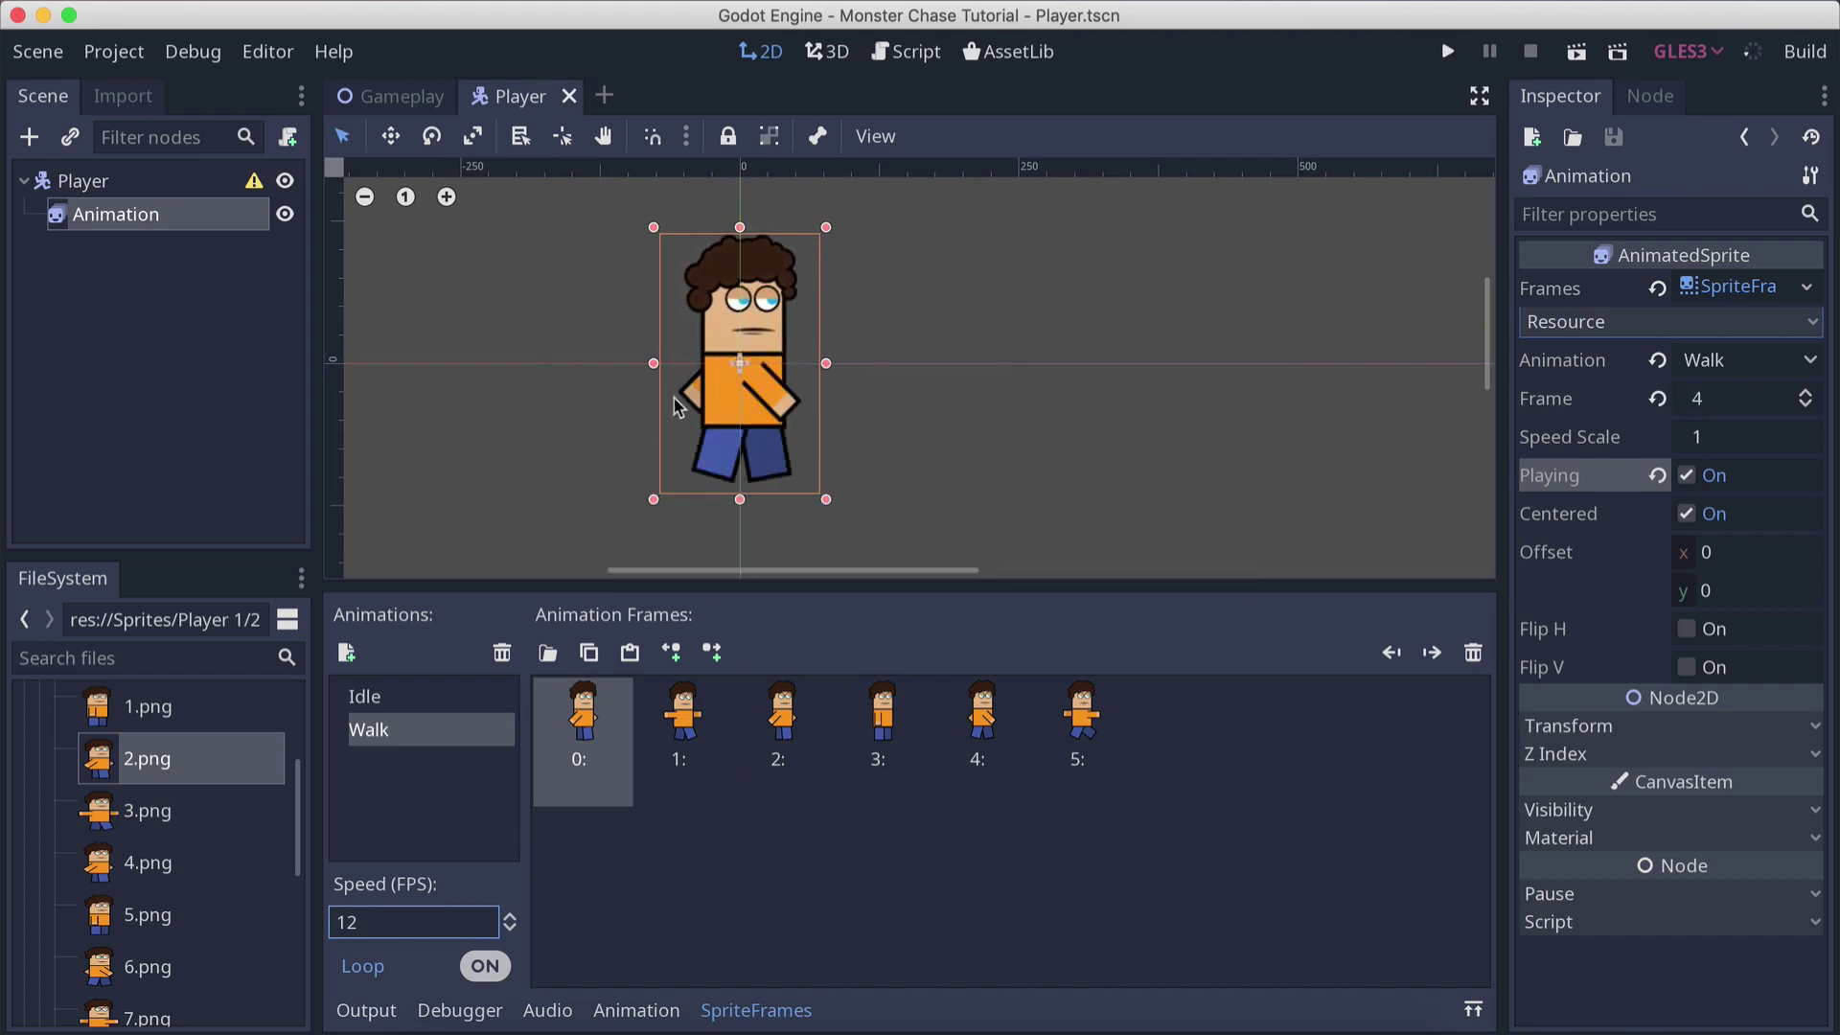
Stop the preview, set the Animation sprite's animation to Idle, and save
click(548, 400)
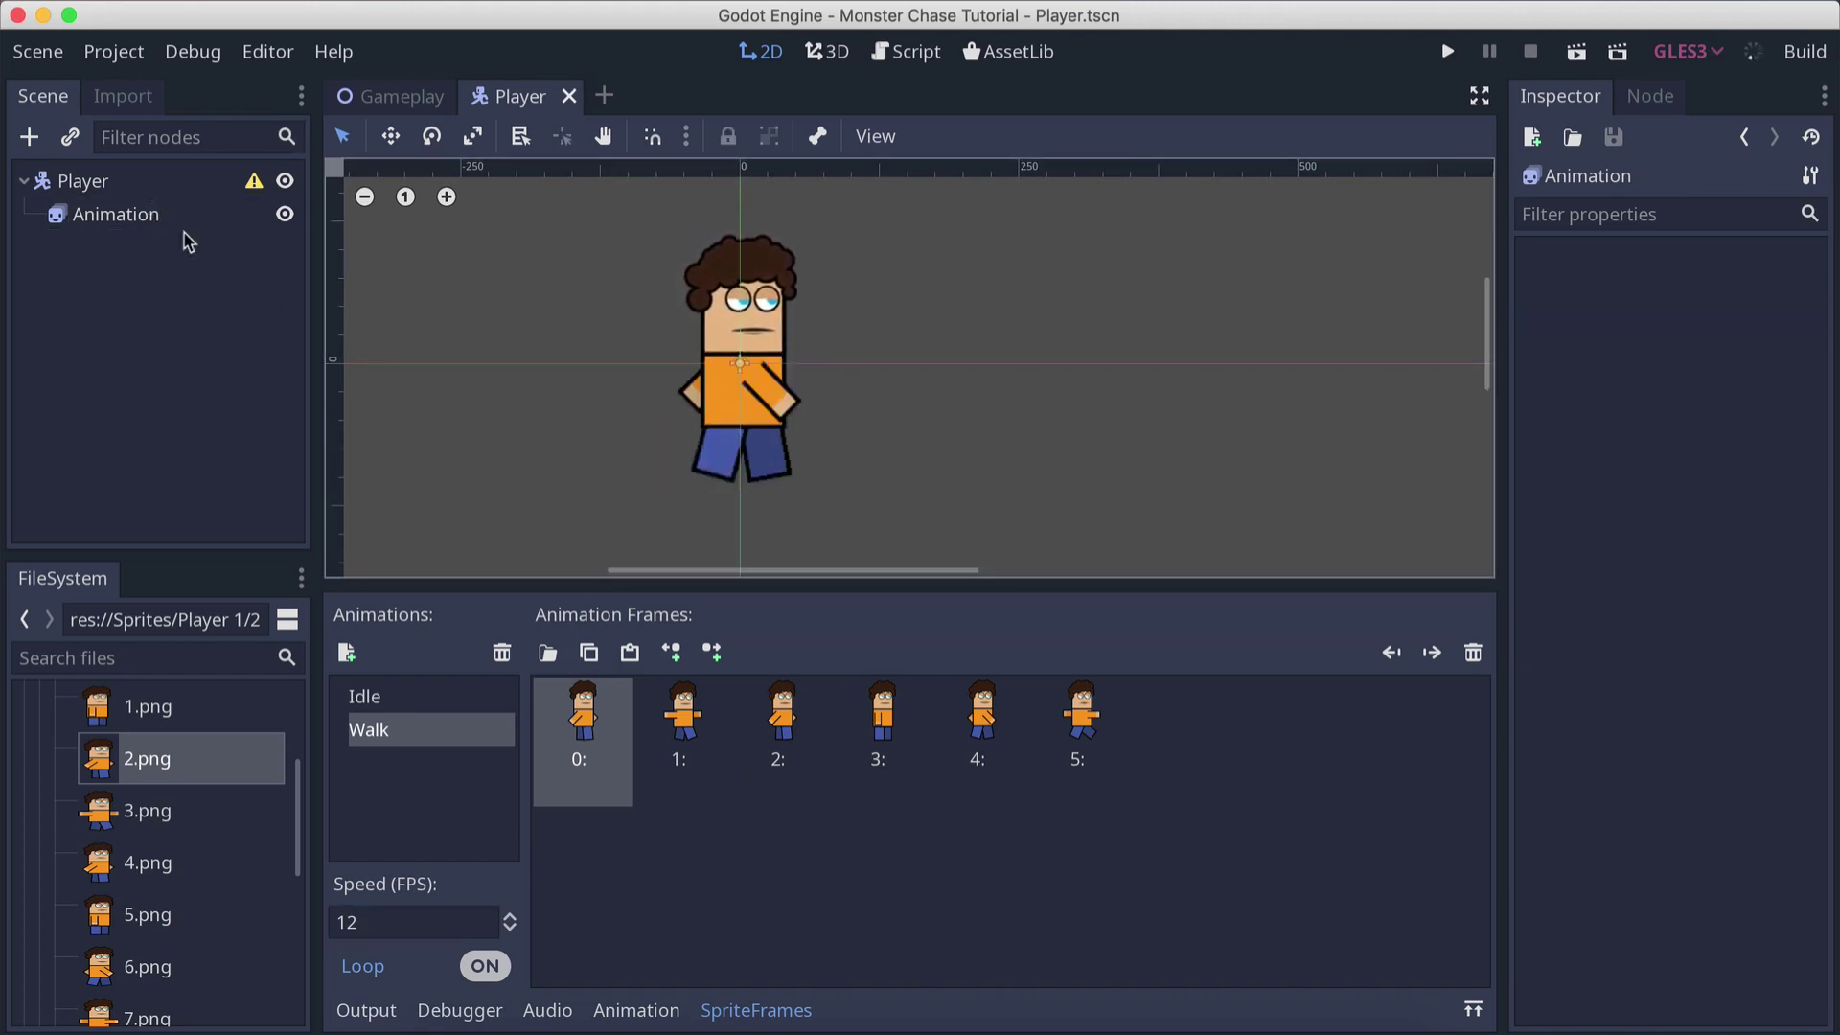
click(119, 215)
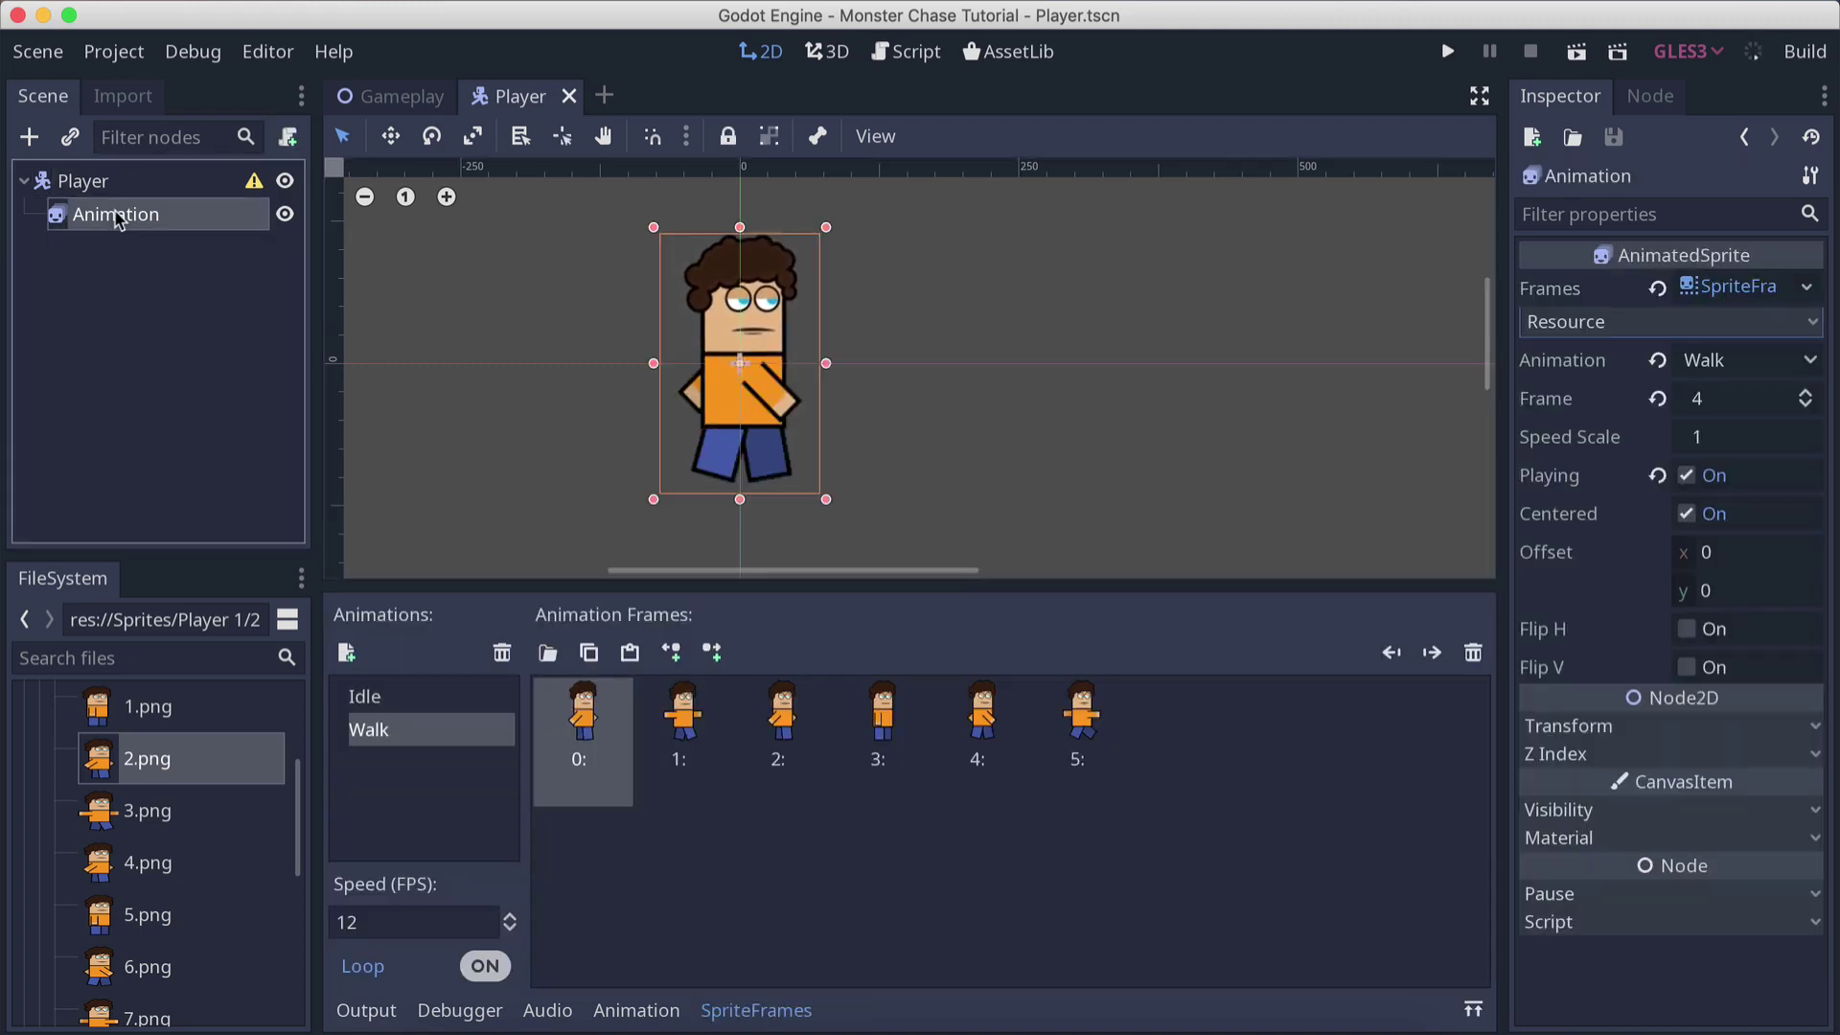
click(1687, 475)
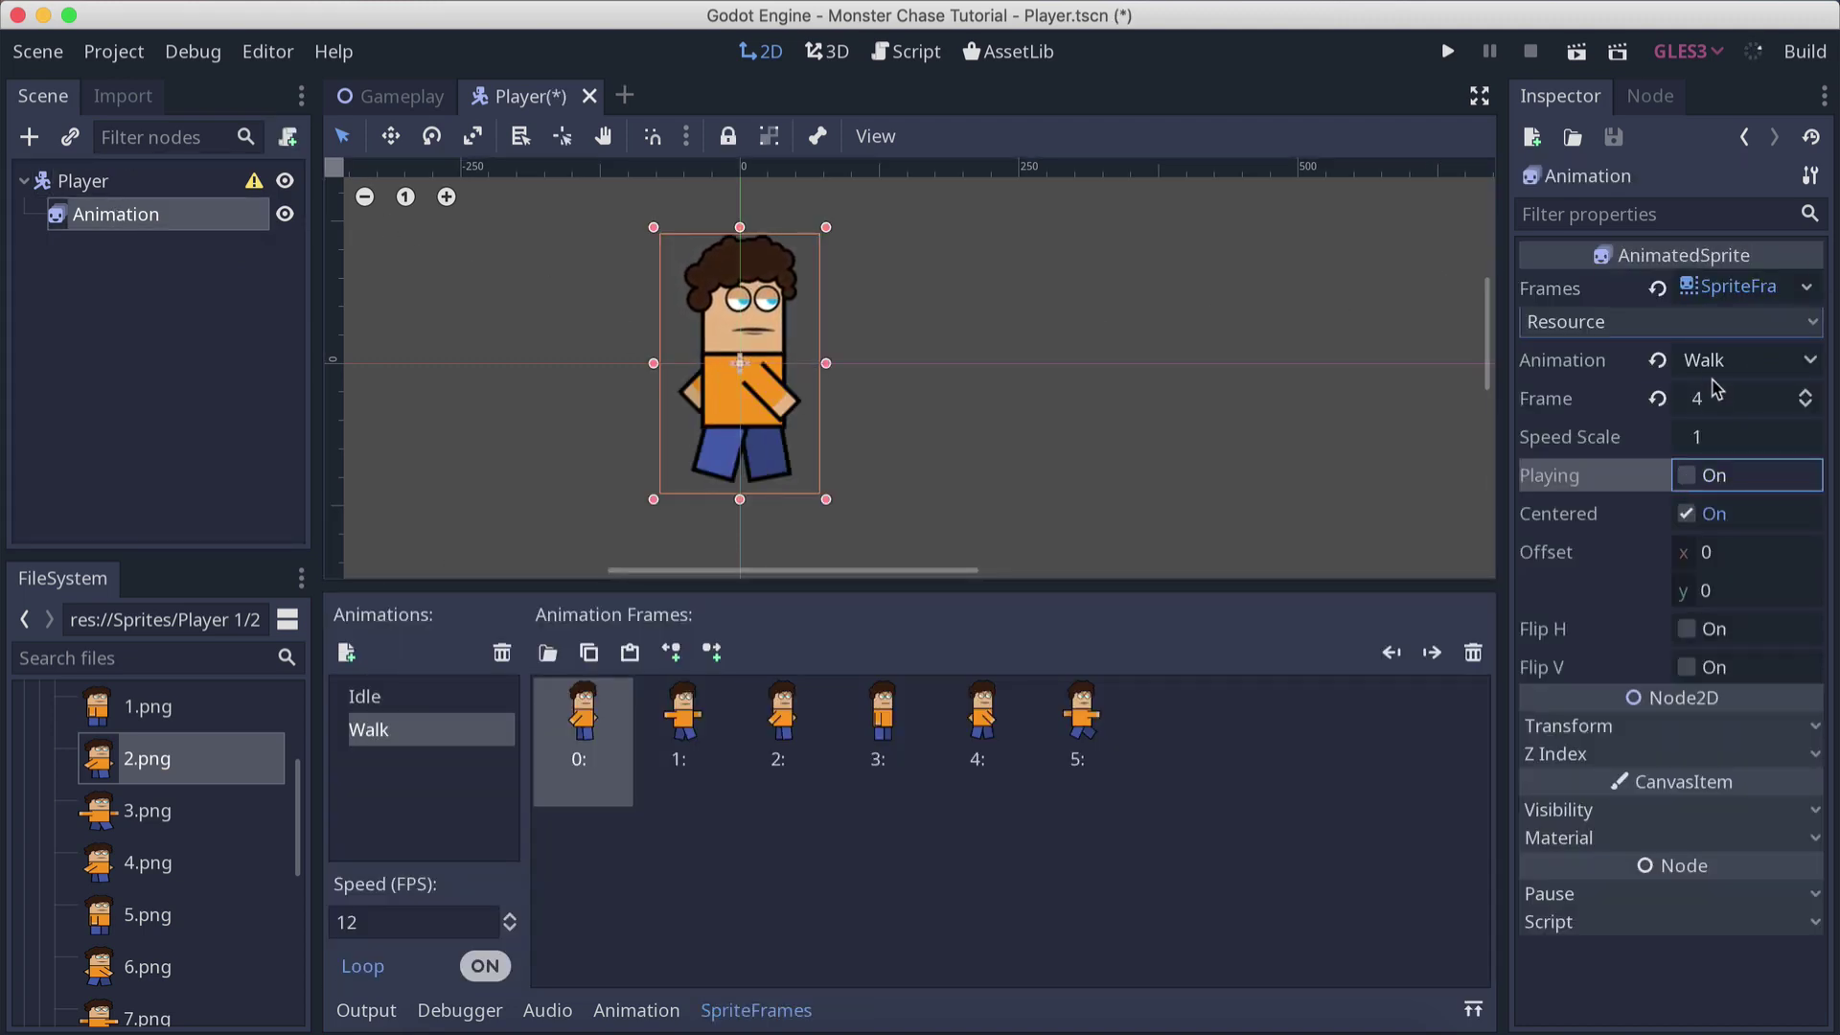
click(1715, 364)
click(1720, 401)
key(super+s)
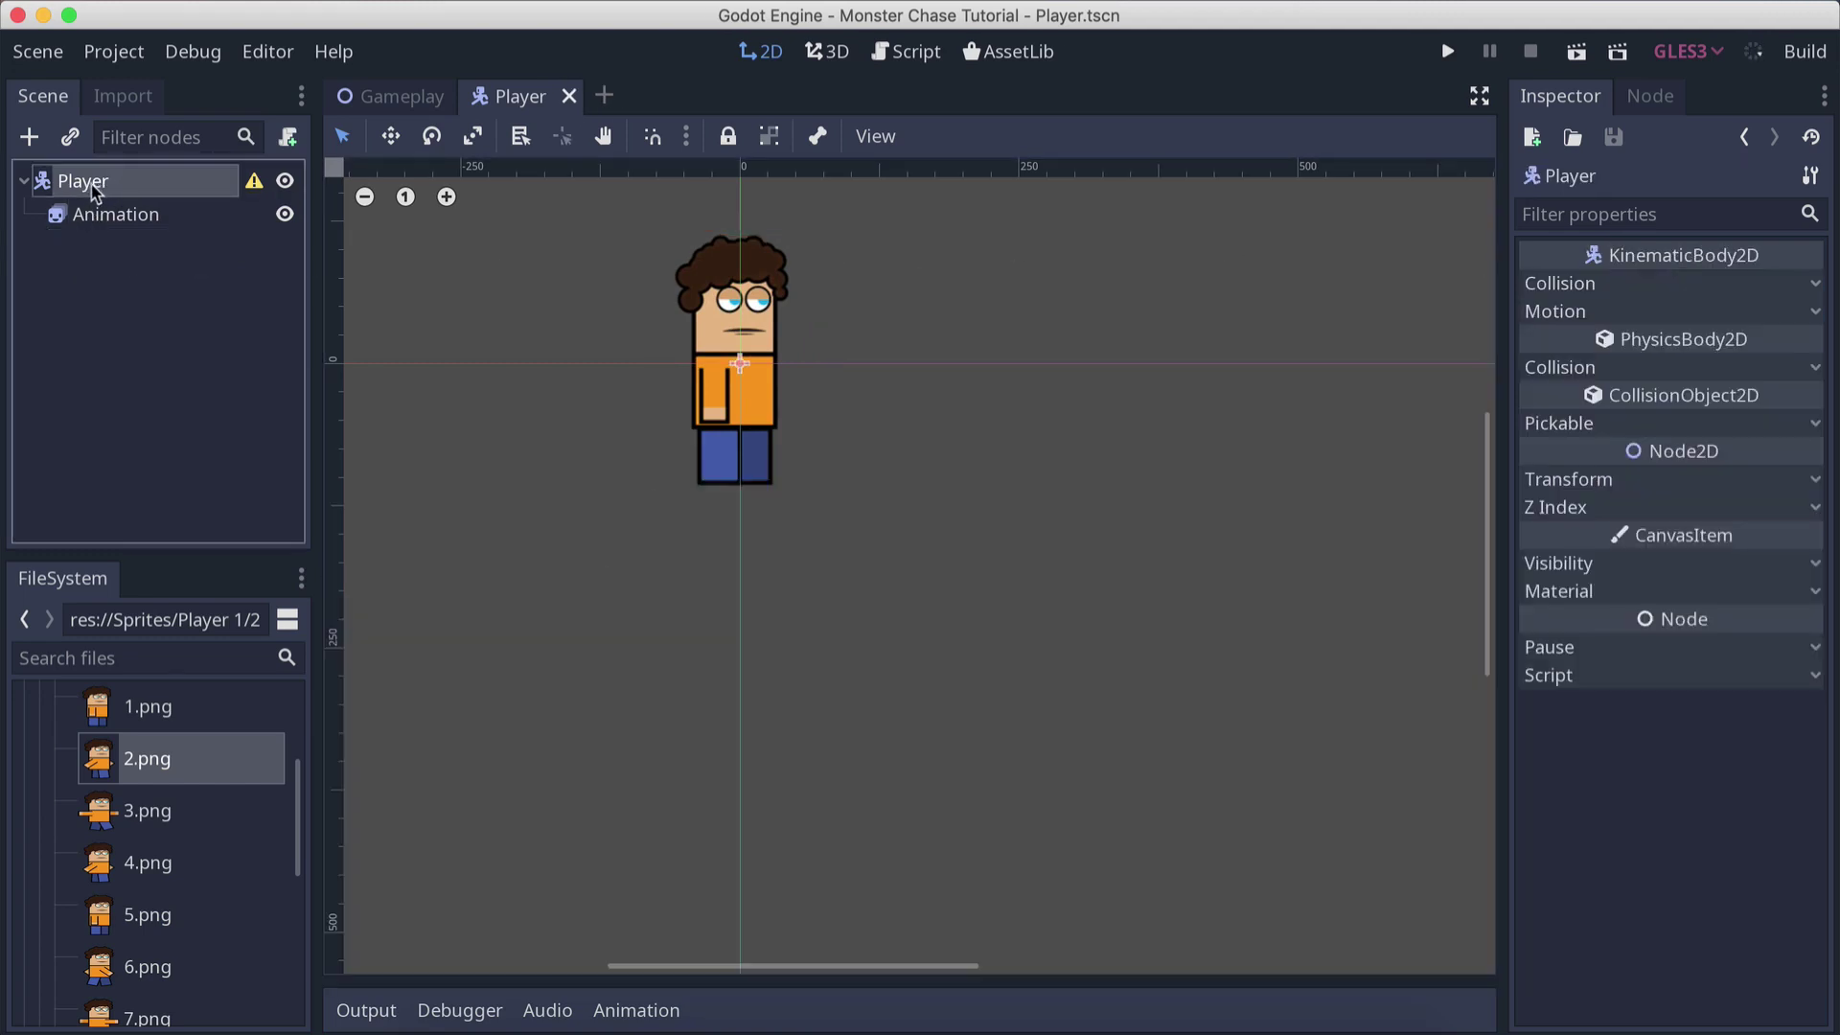
click(92, 188)
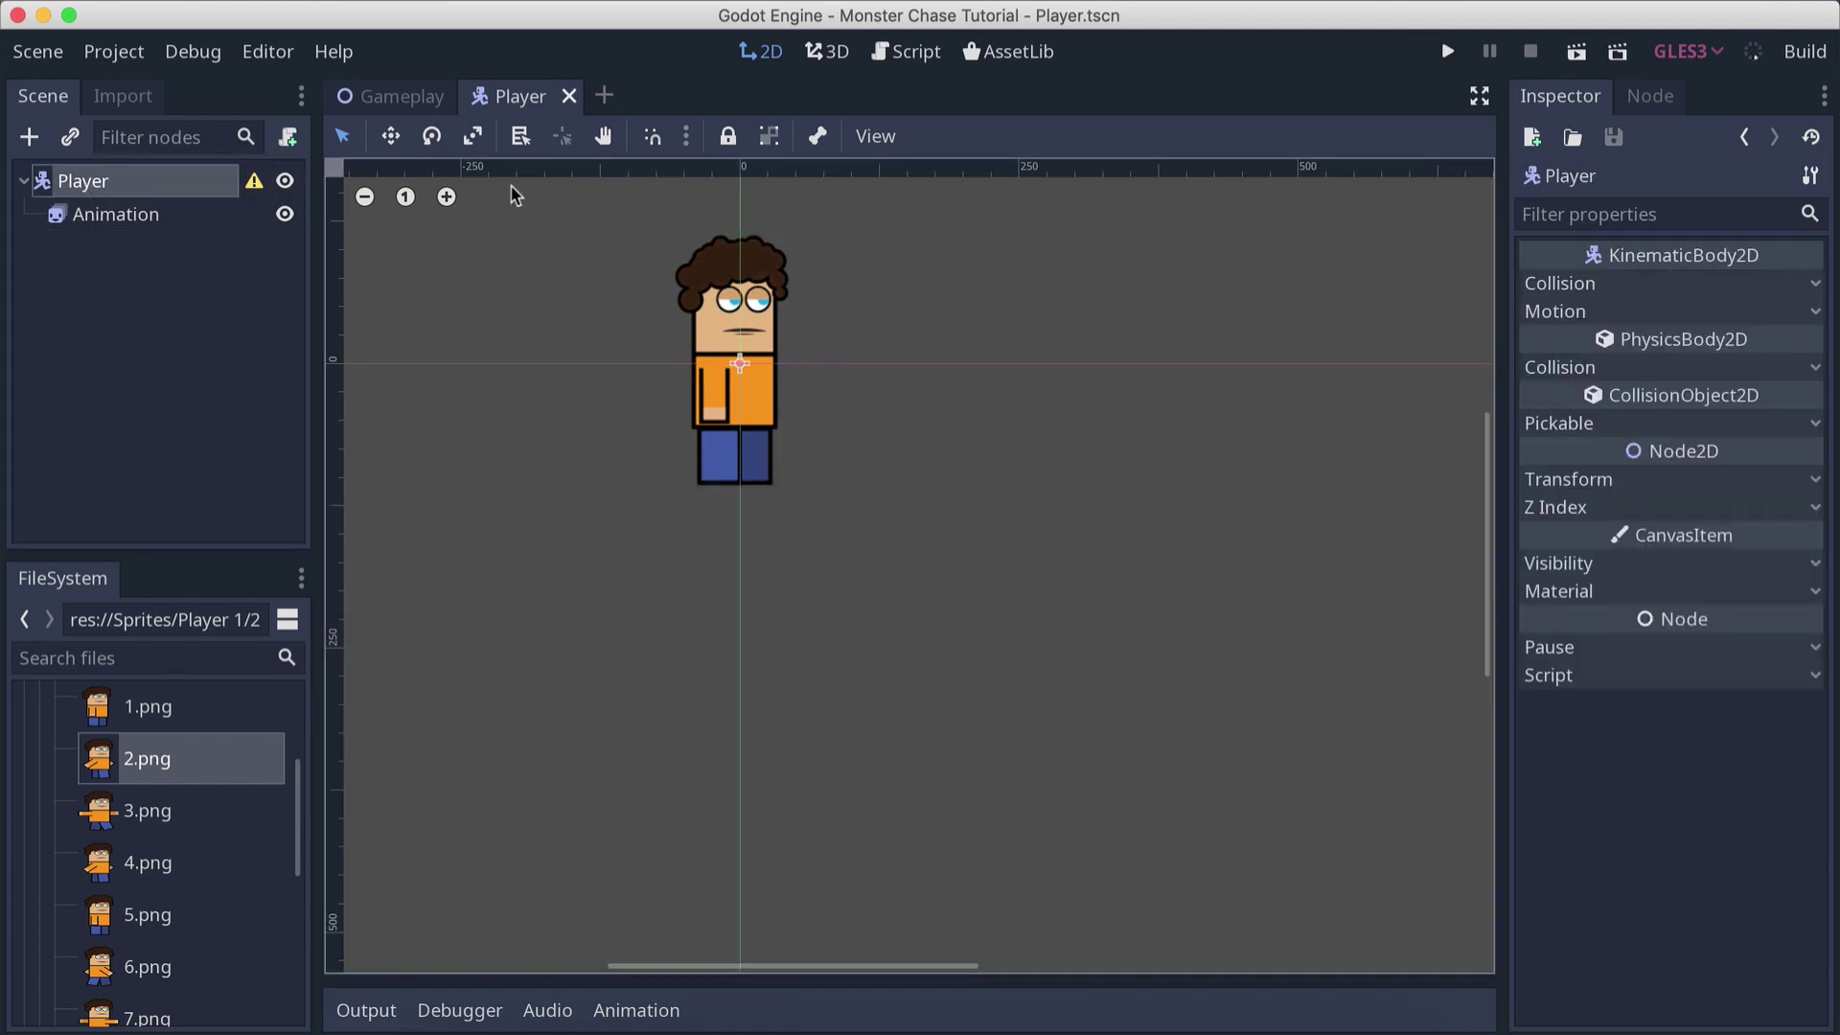
Add a CollisionShape2D child under Player, found by searching 'collis'
mouse_move(255, 190)
right_click(84, 194)
click(106, 199)
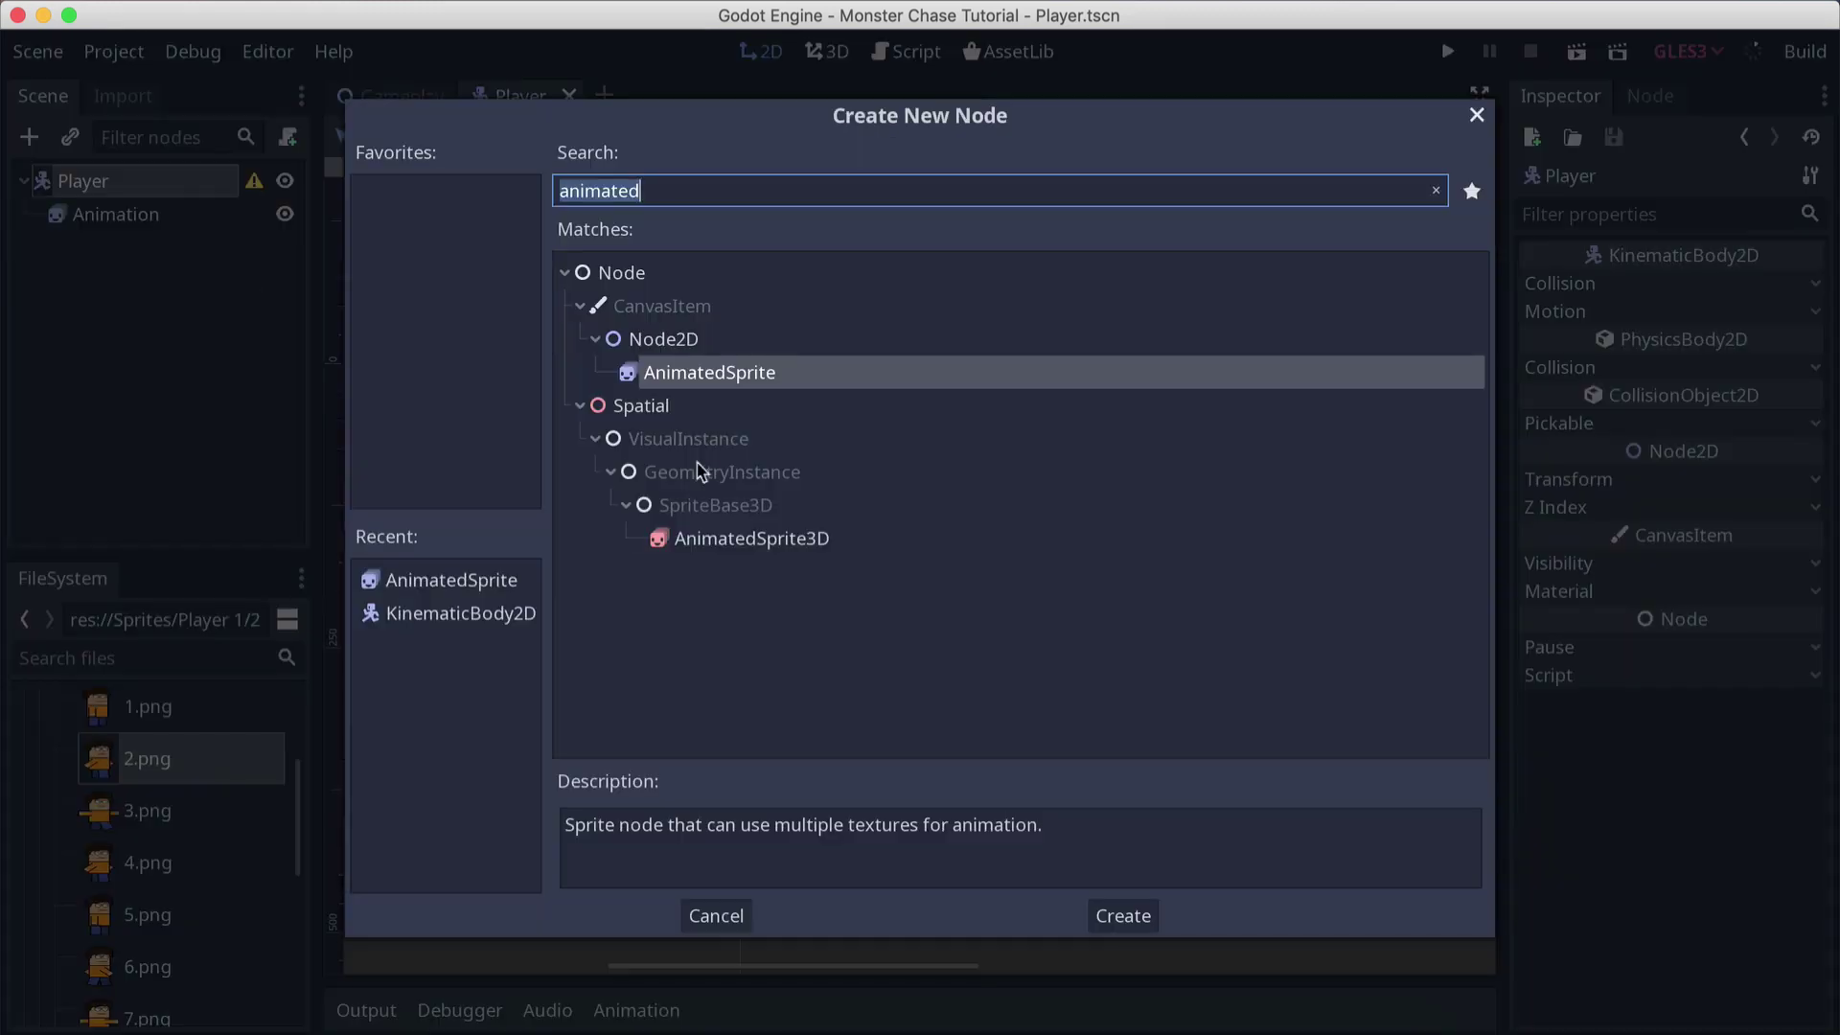
text(collision)
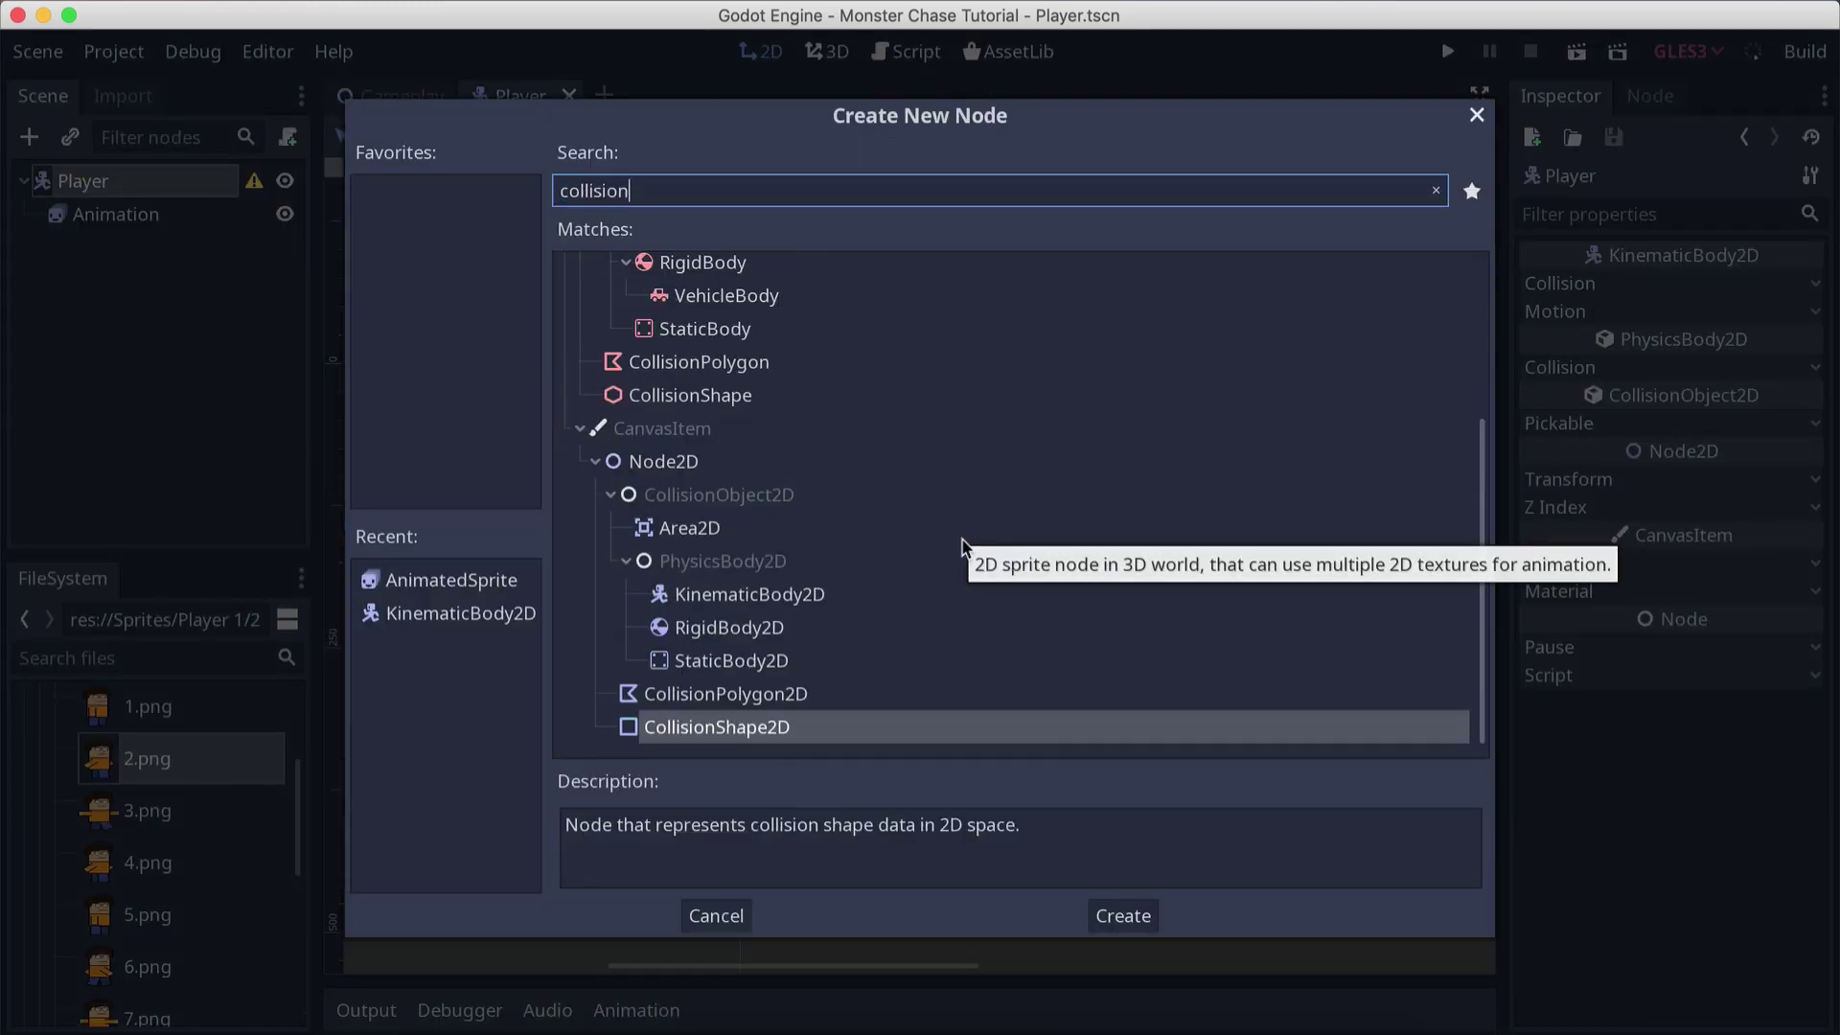
double_click(772, 730)
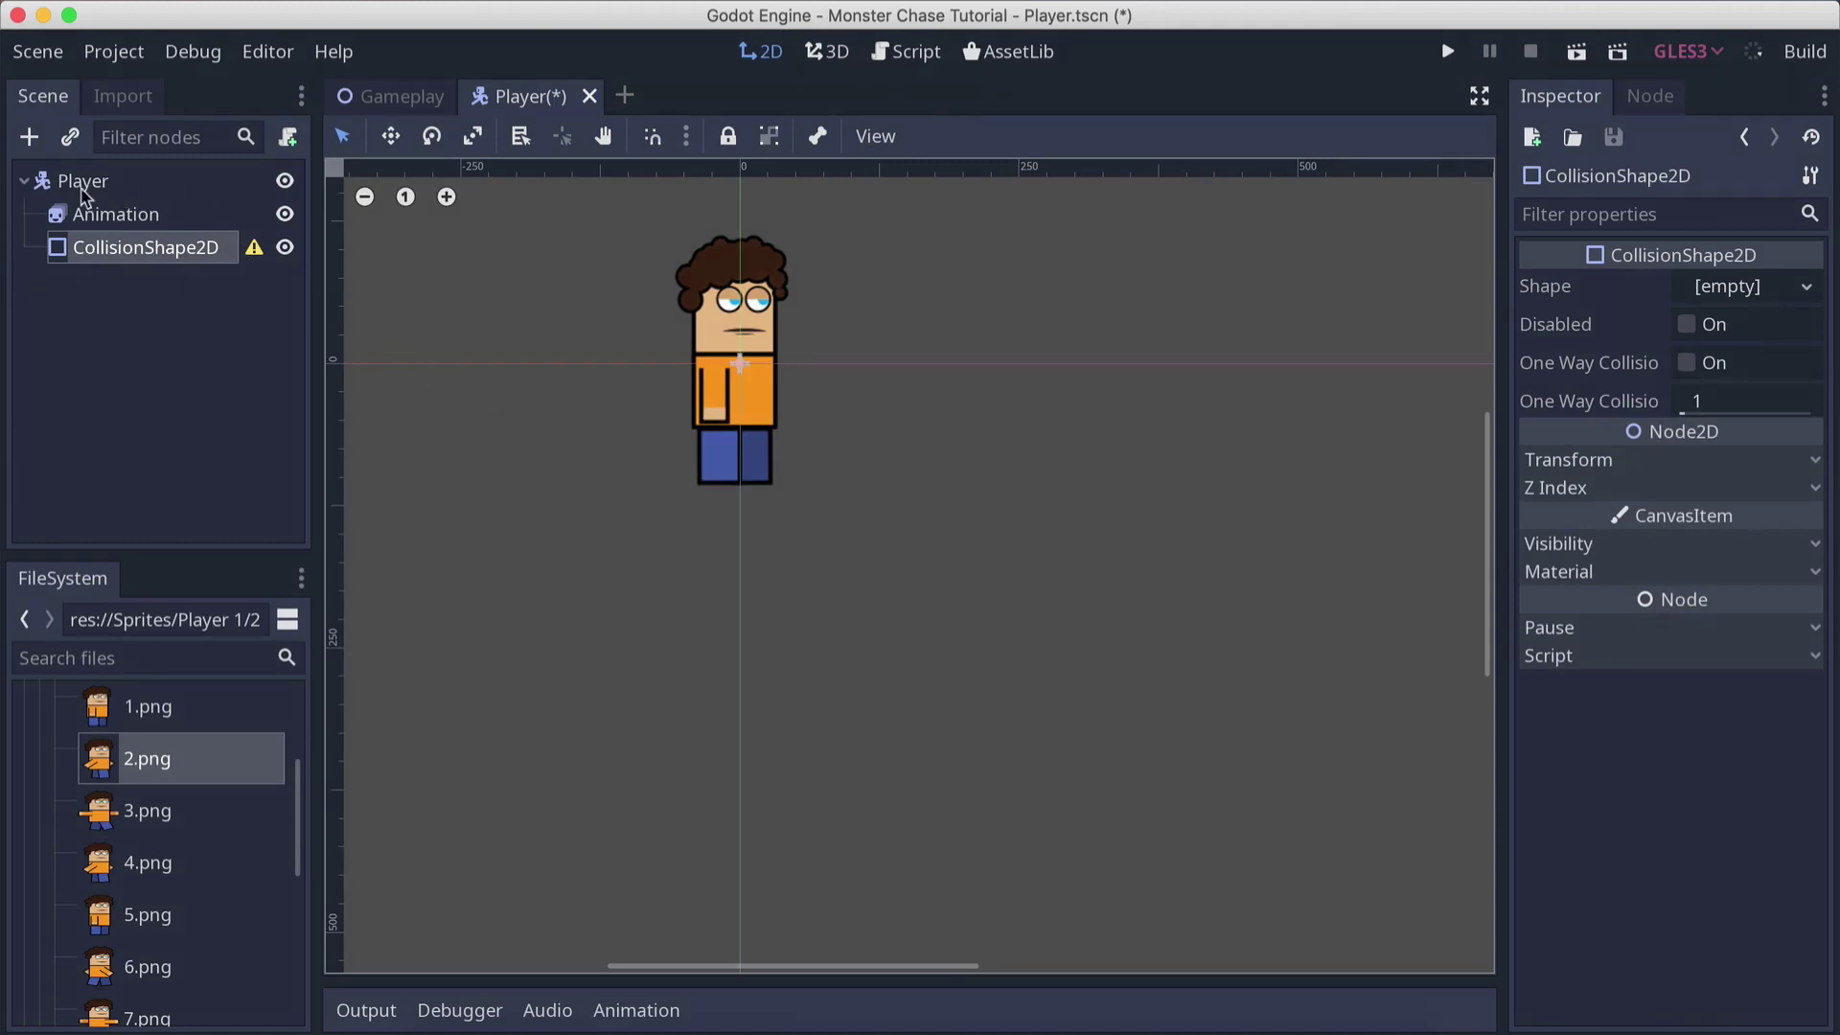
Set the CollisionShape2D's Shape to a New RectangleShape2D
click(1736, 289)
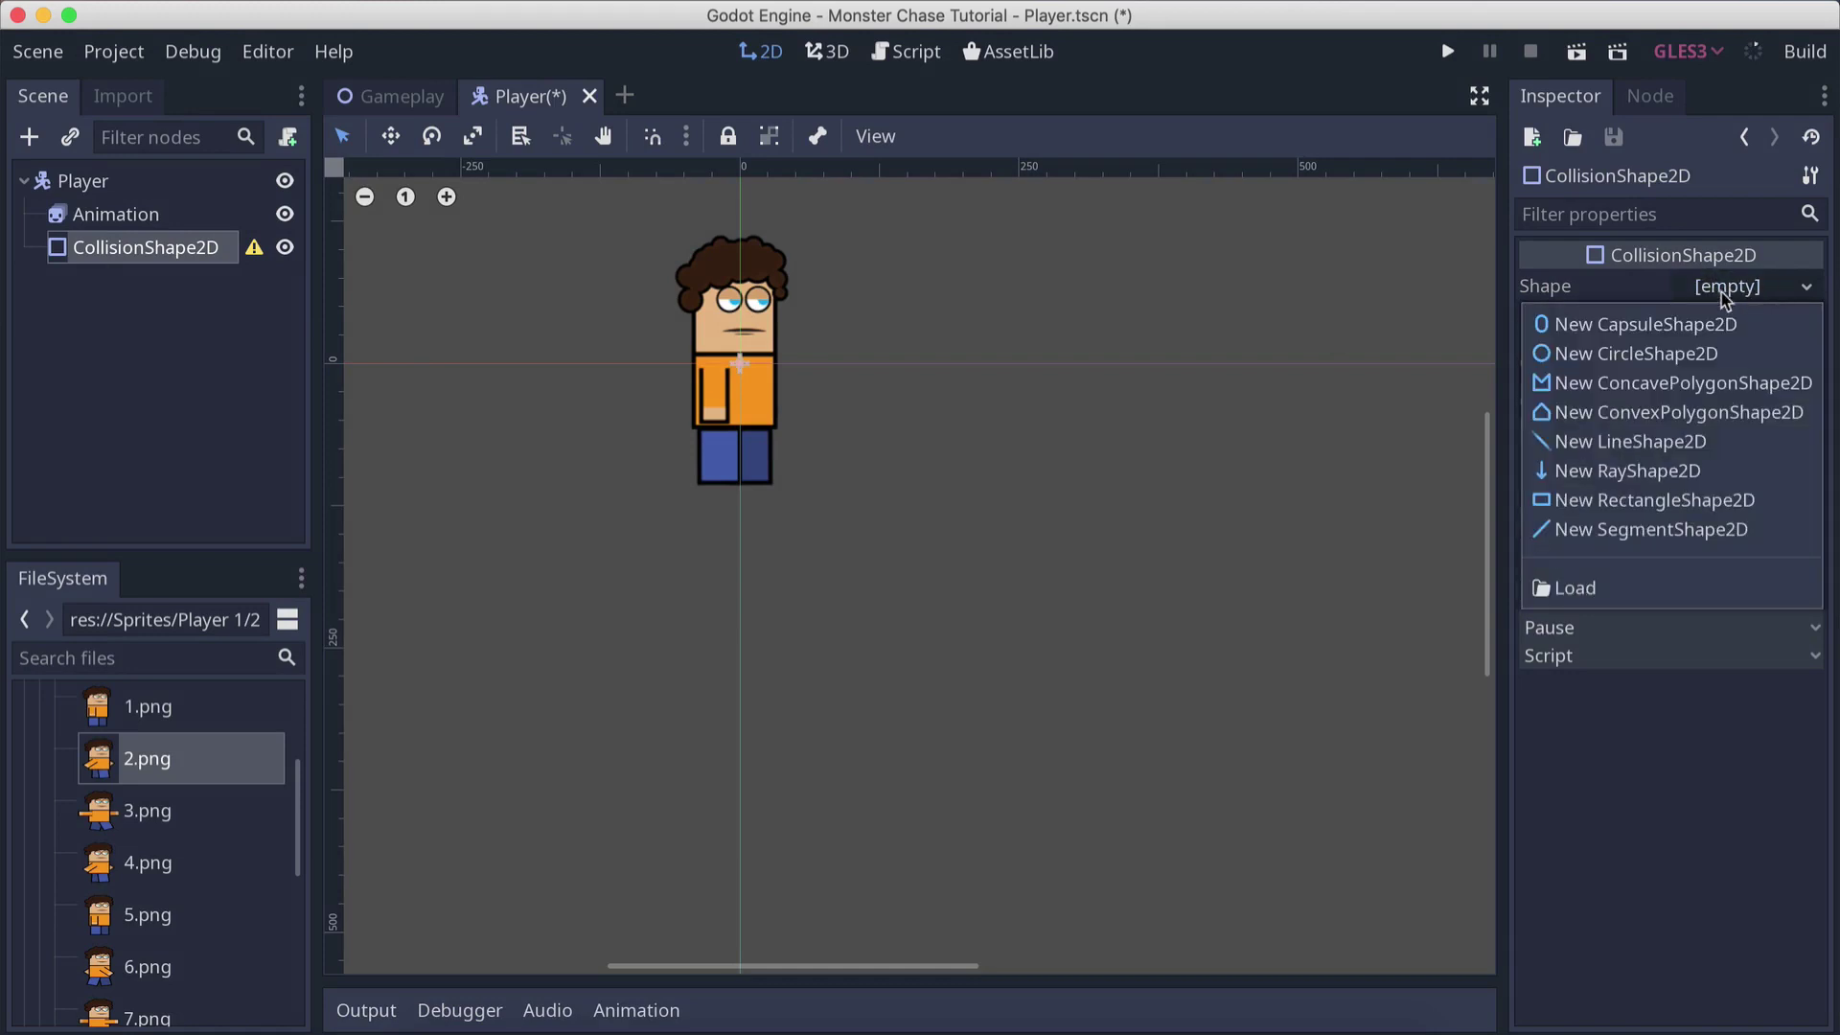
click(1388, 300)
click(222, 248)
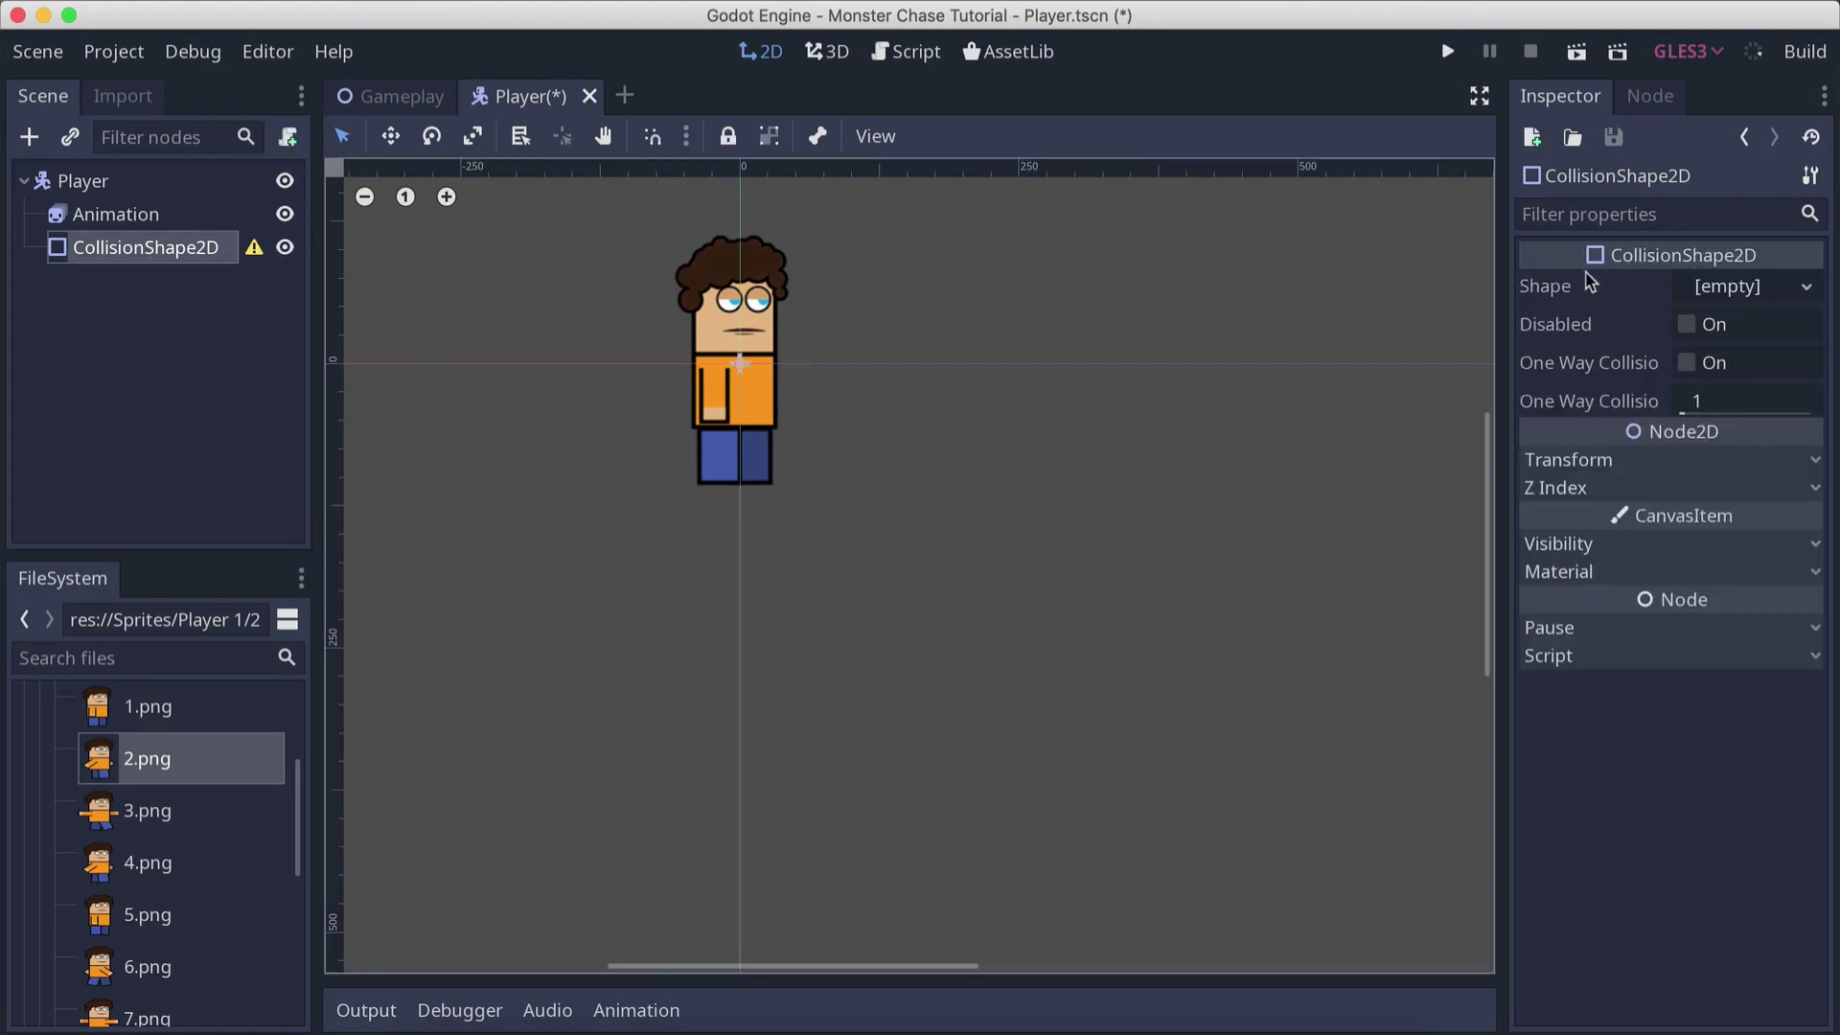
click(1783, 289)
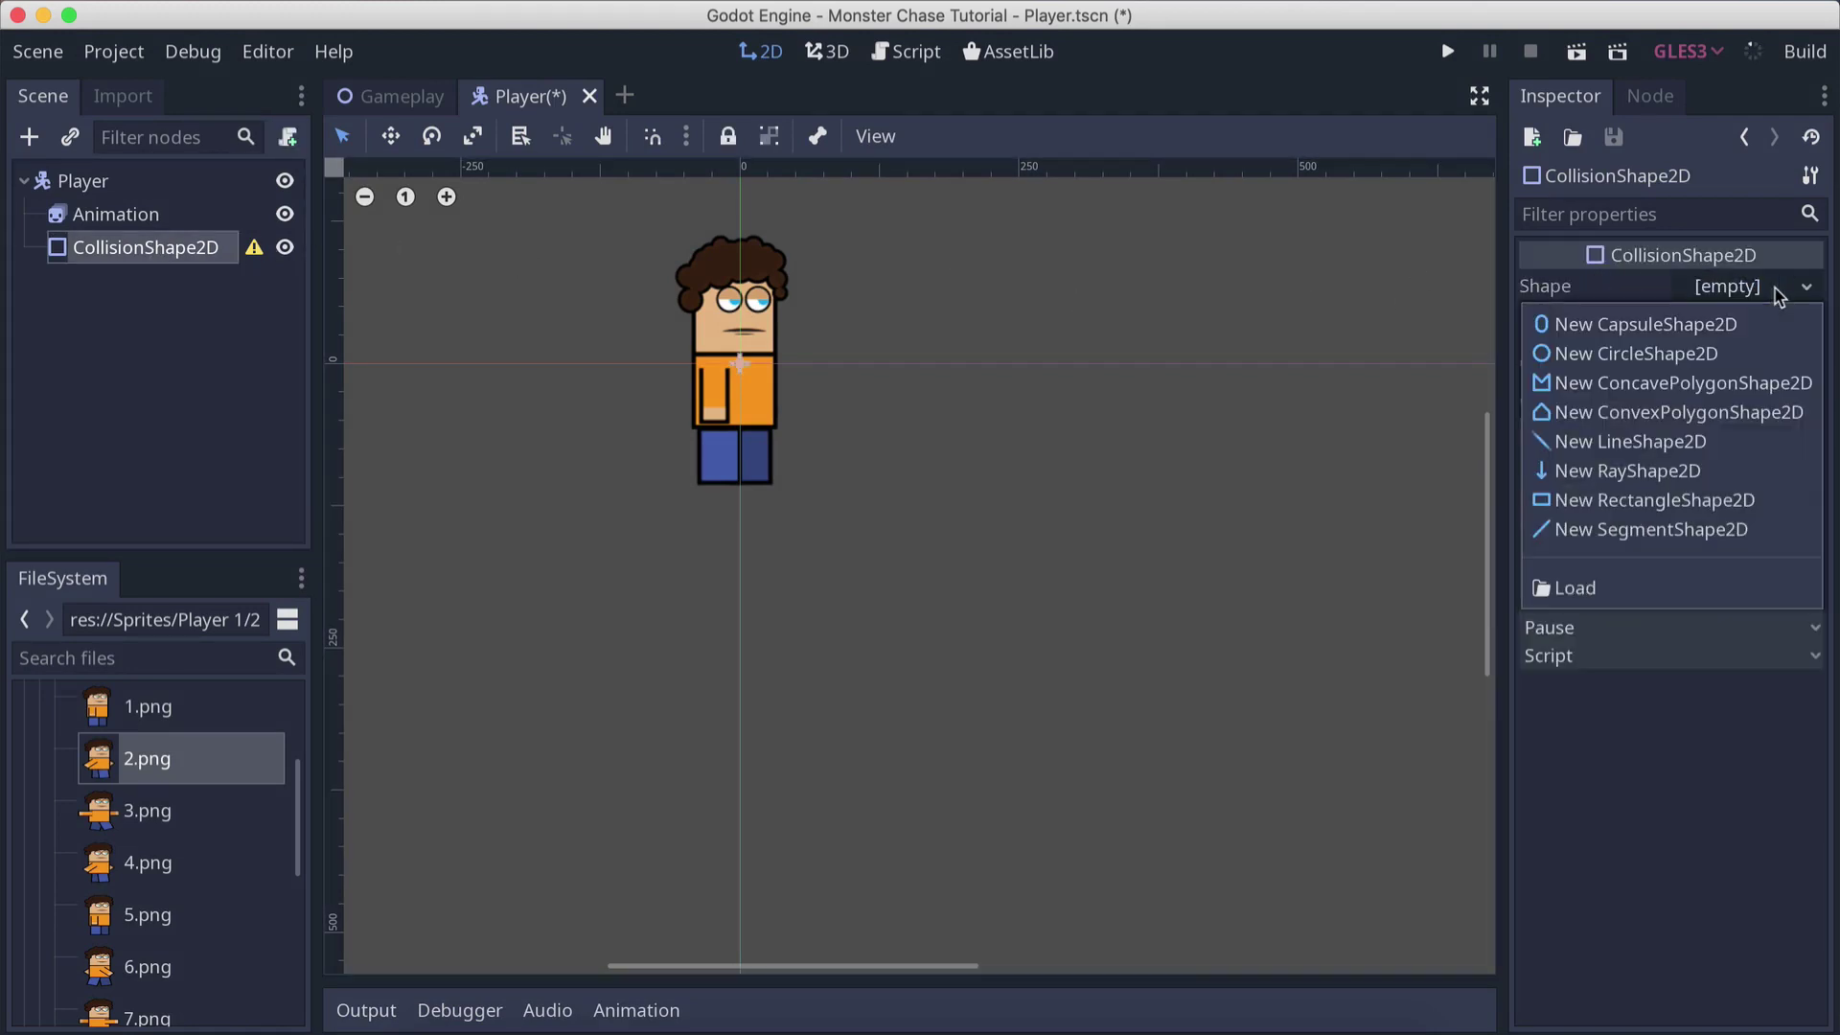
click(1603, 500)
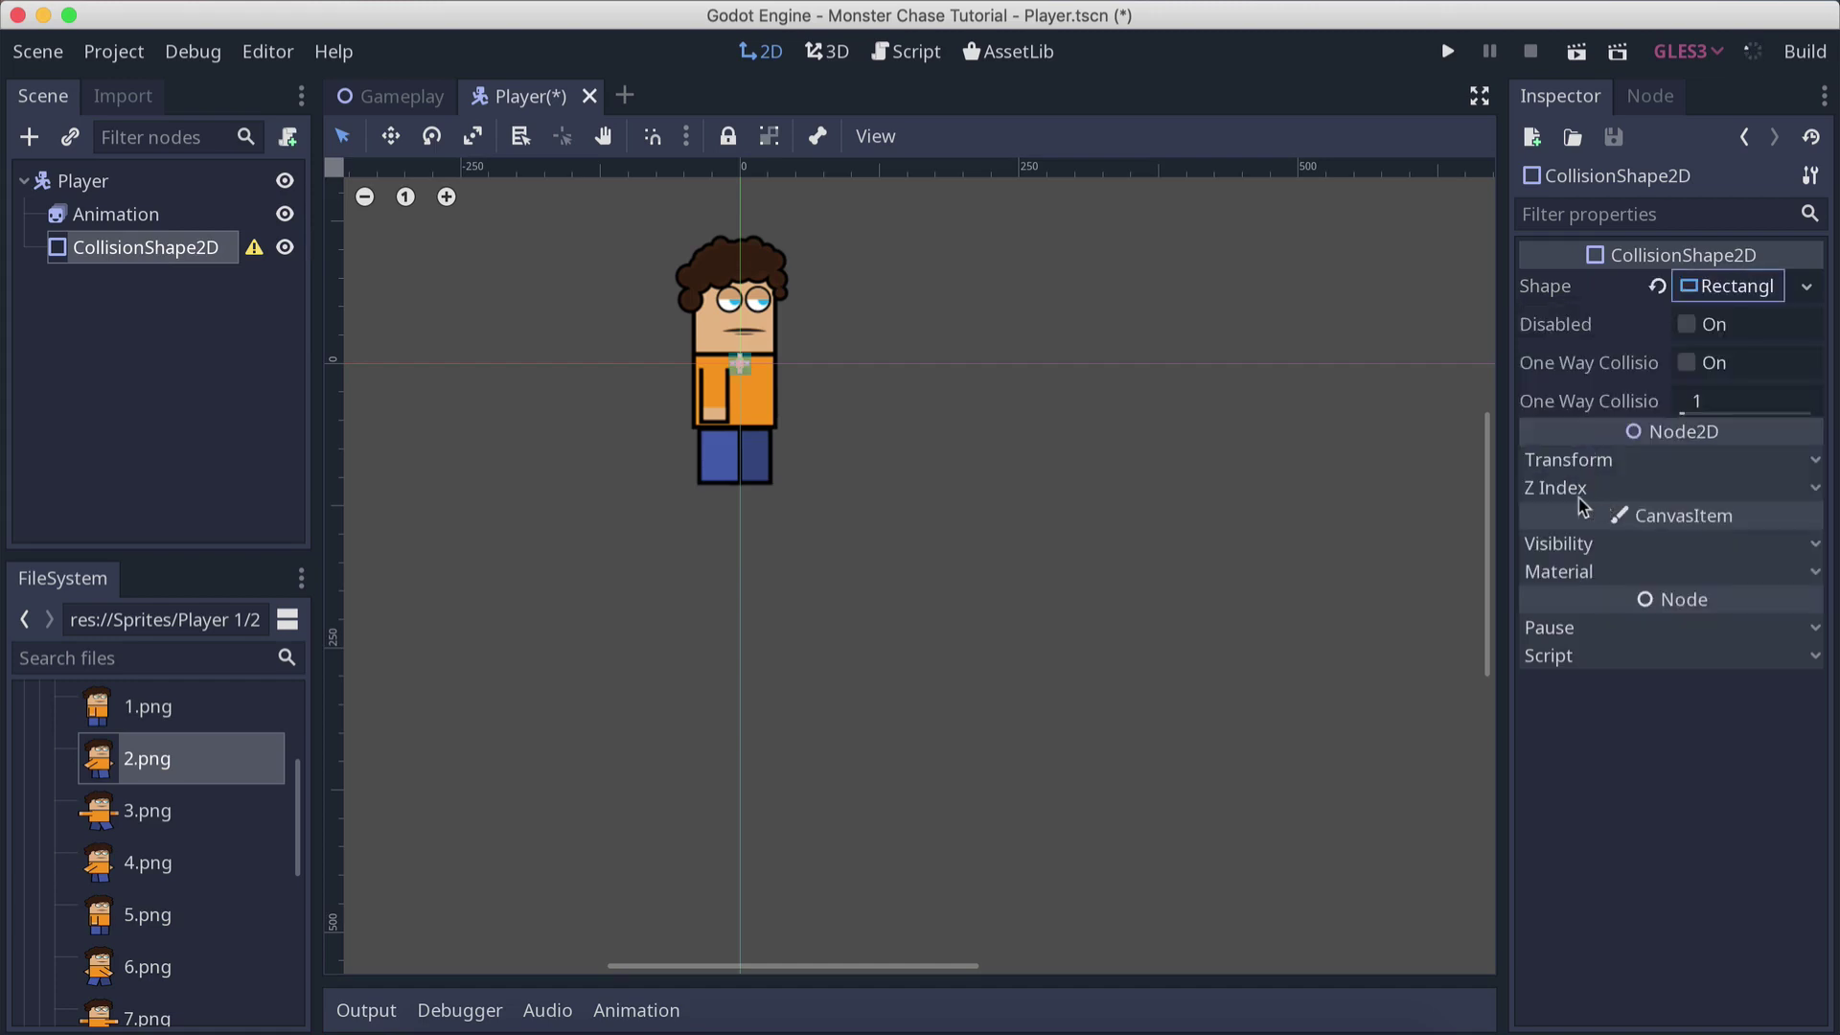
Stretch the rectangle to cover the whole character
scroll(738, 368, up, 5)
middle_drag(812, 388, 823, 419)
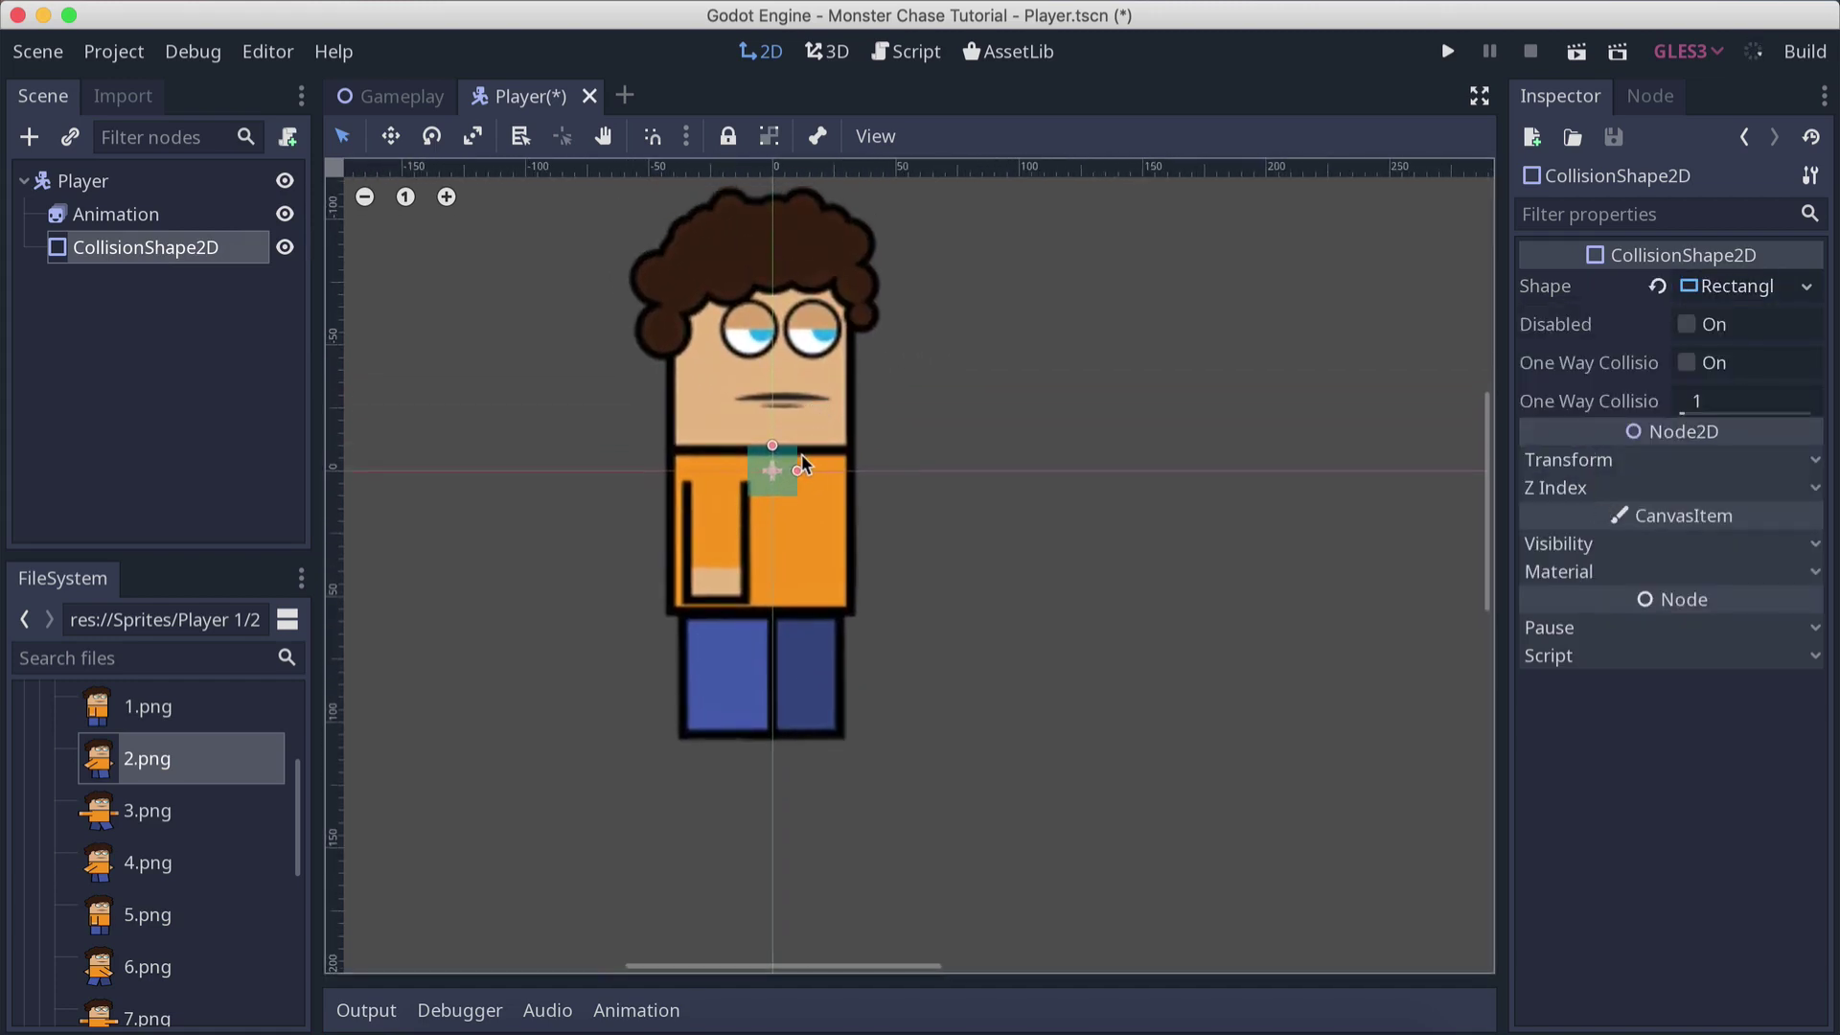
drag(796, 470, 819, 208)
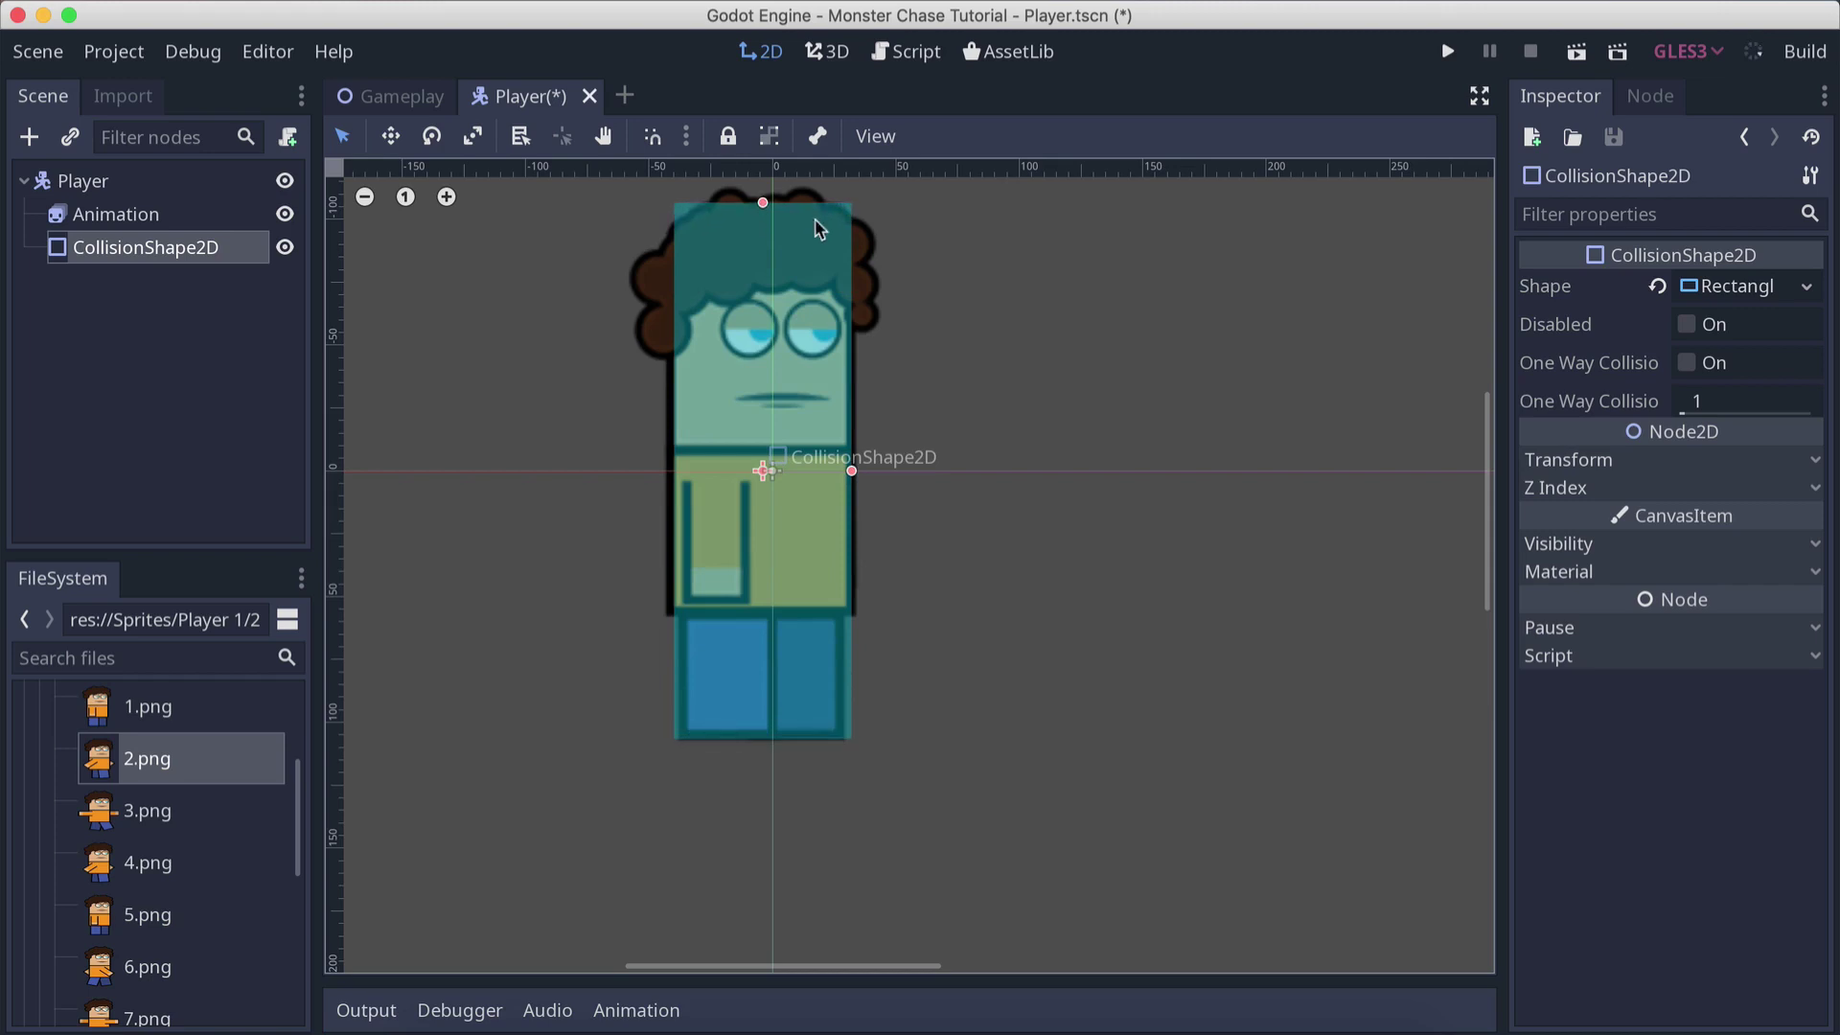
Save the Player.tscn scene
key(super+s)
scroll(786, 362, down, 3)
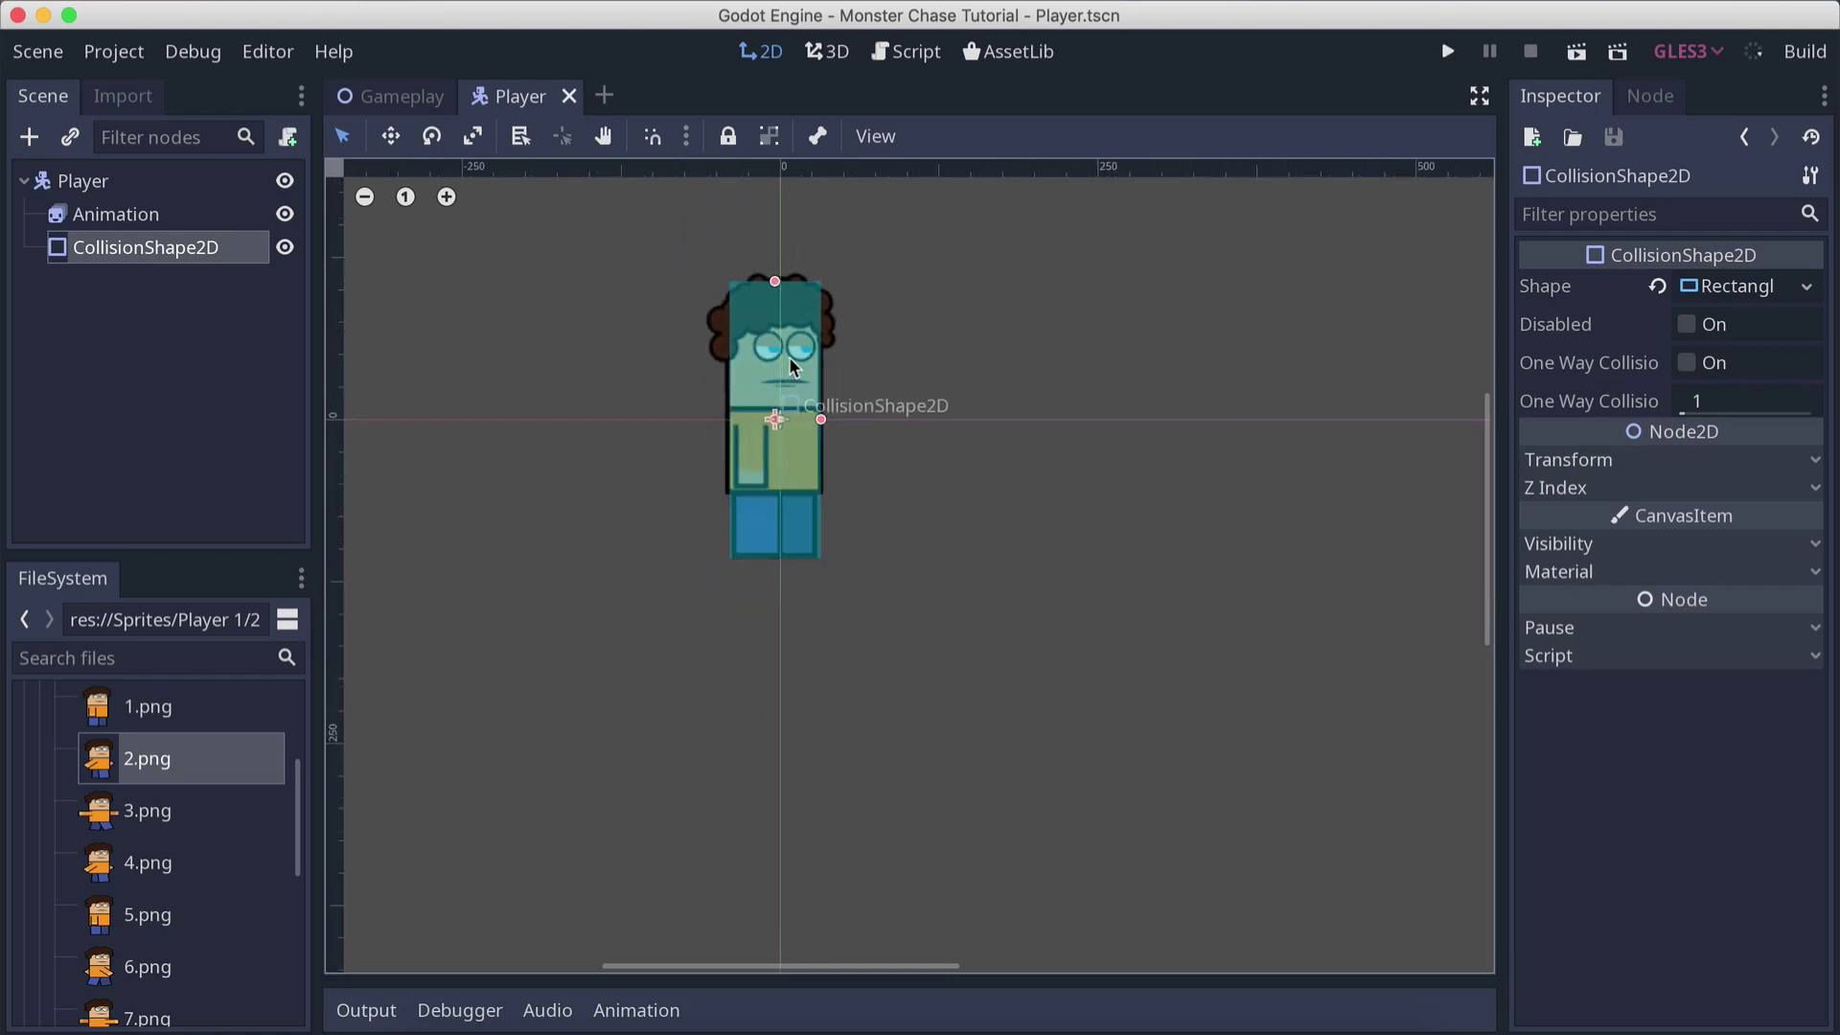
scroll(789, 357, up, 2)
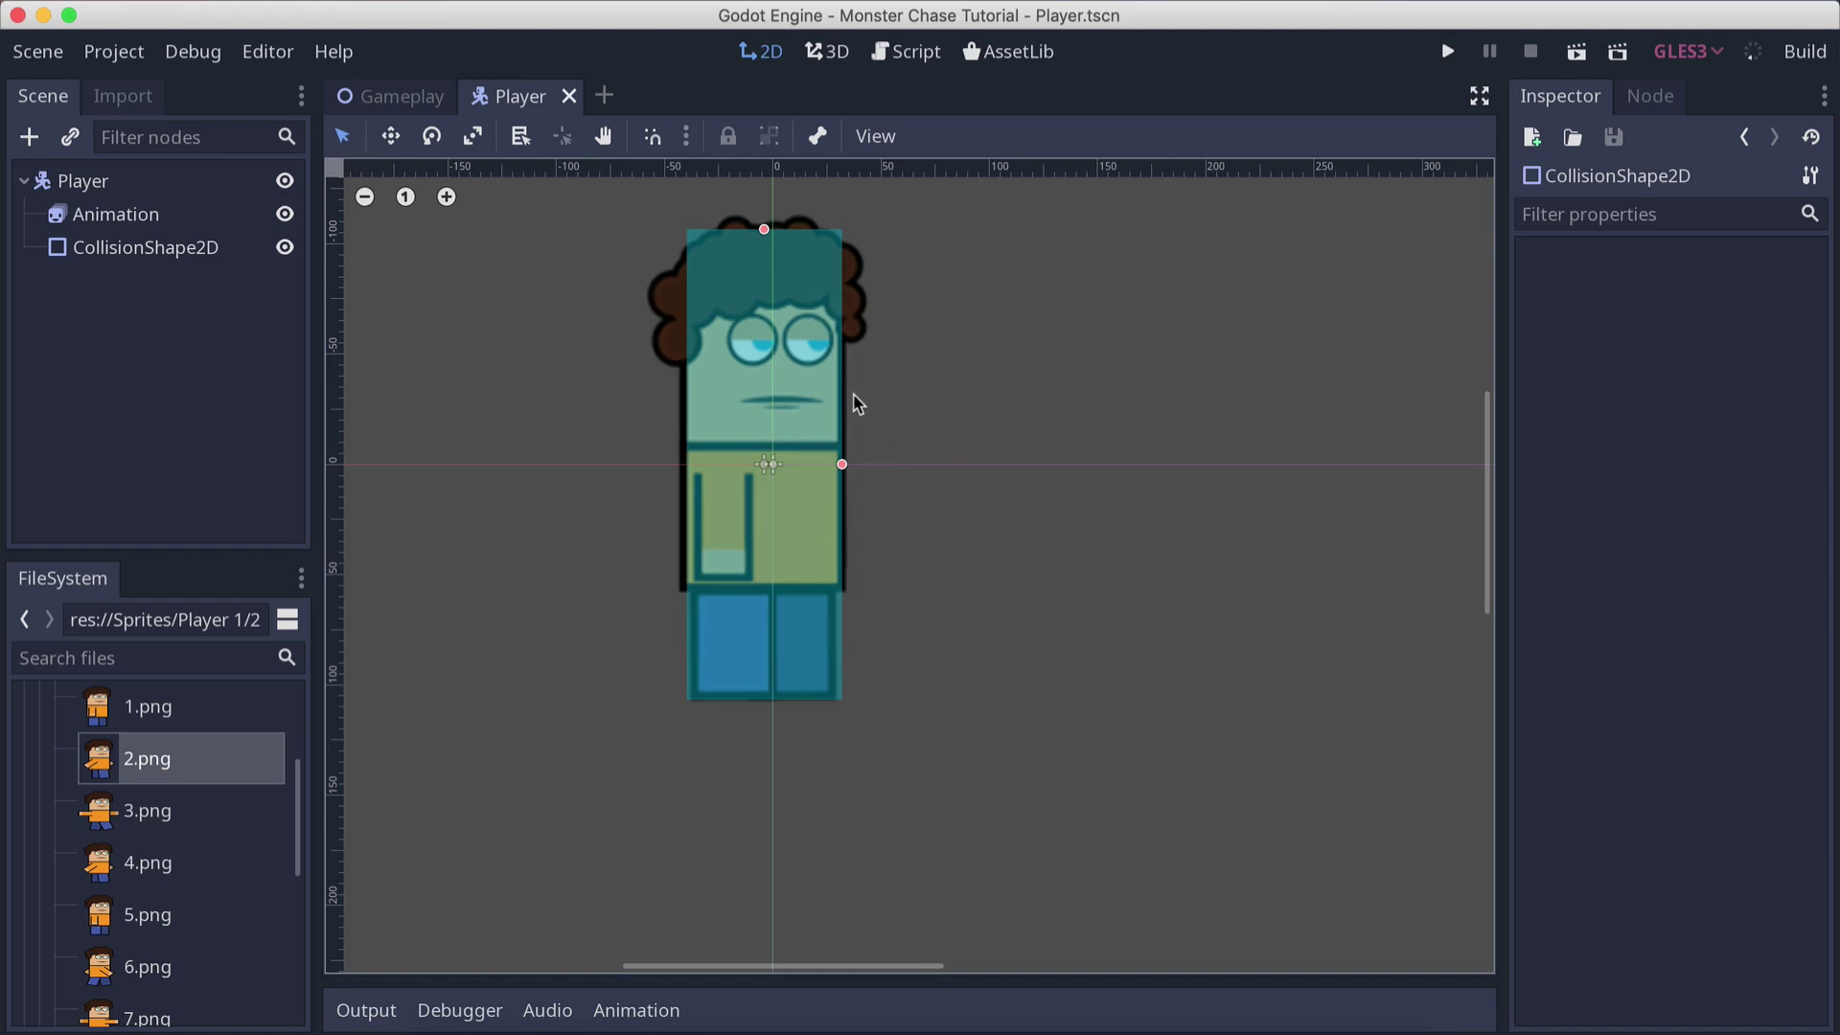
key(super+s)
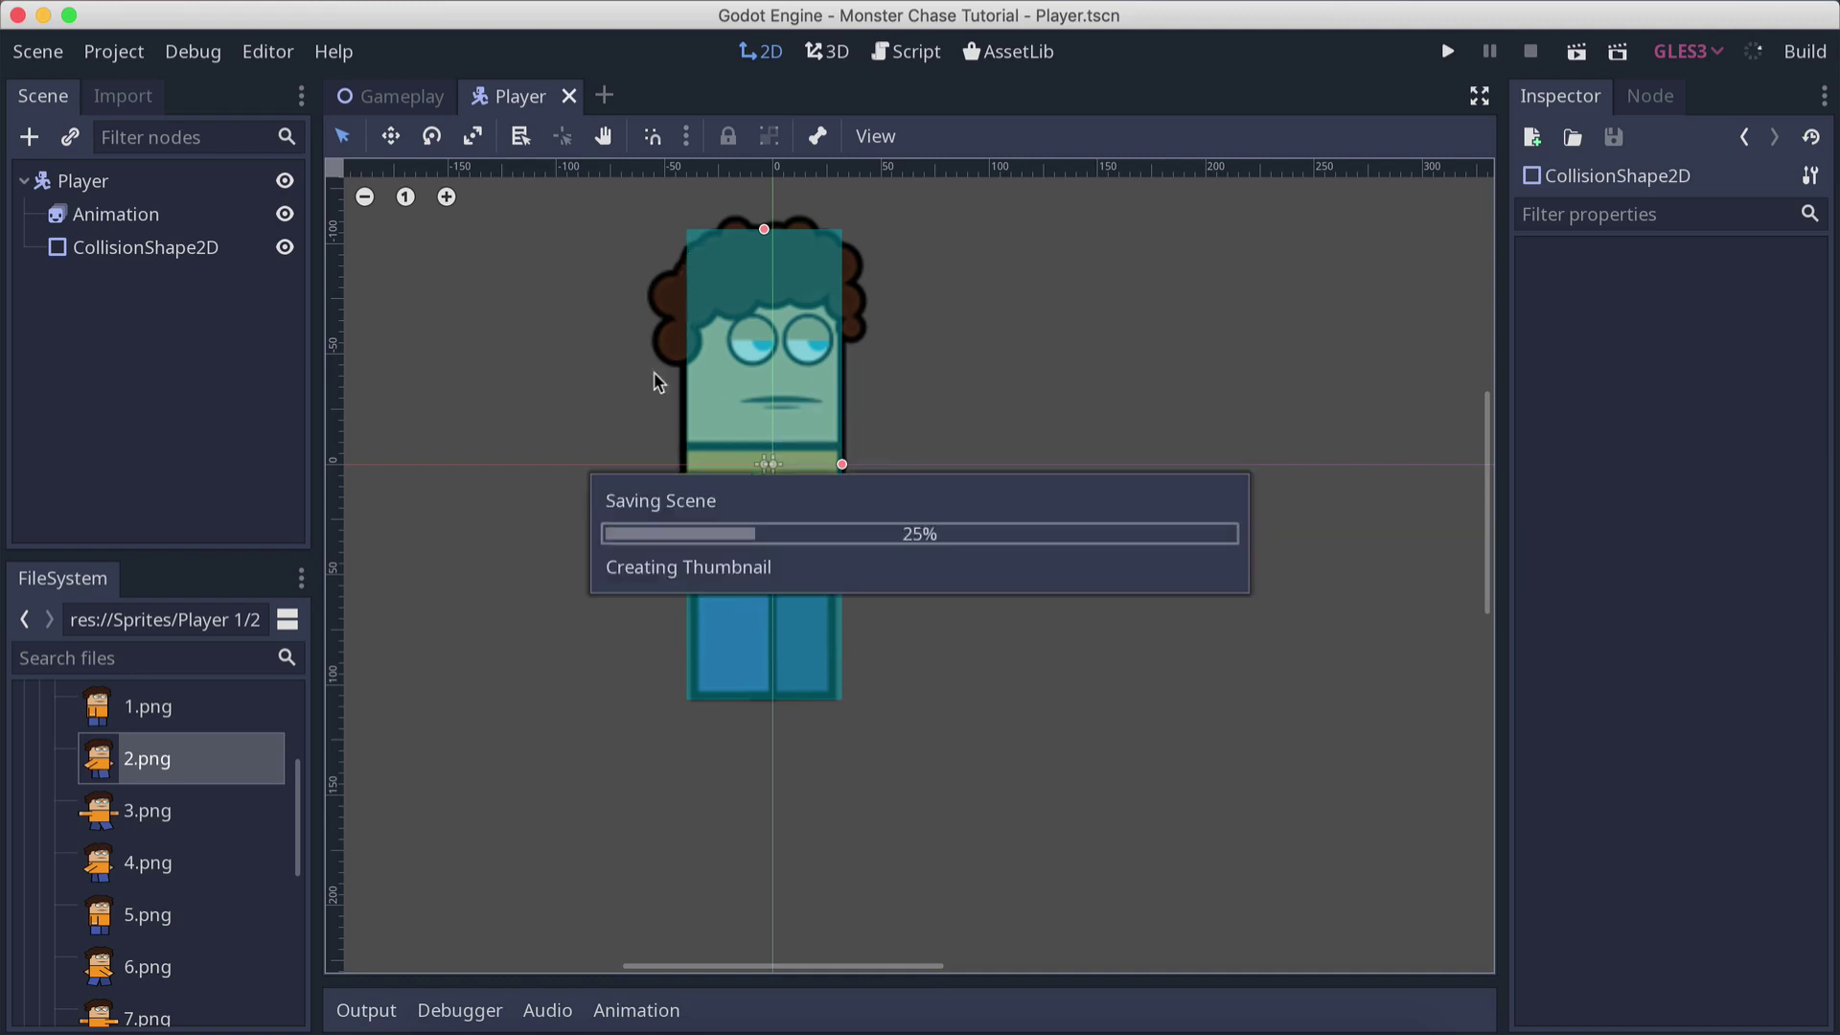